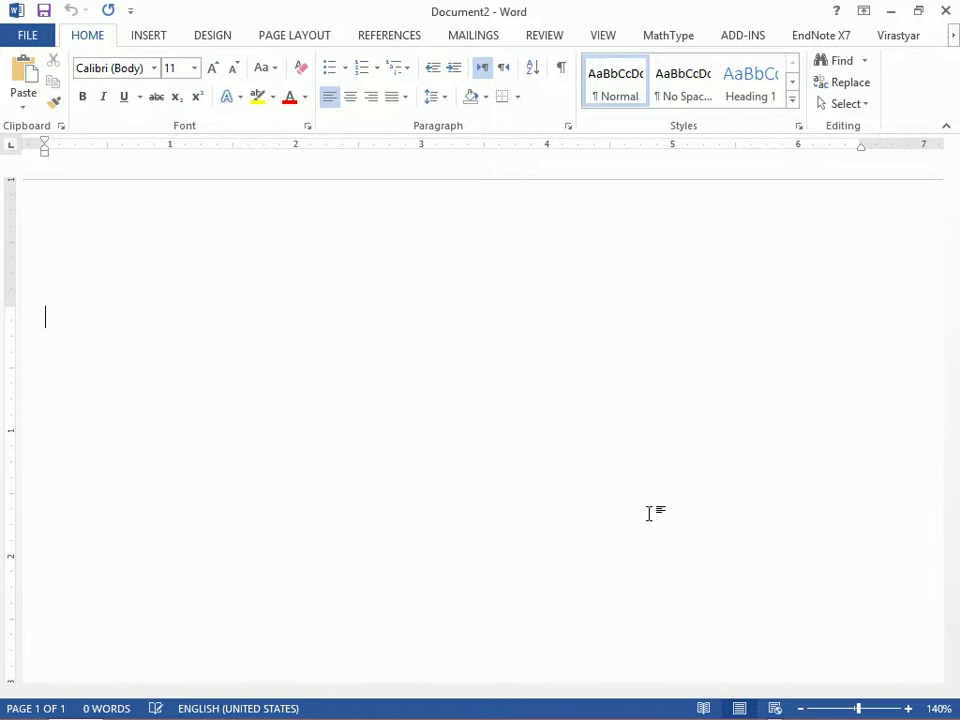
Modify the Normal style so its Latin font is Times New Roman.
{"action": "right_click", "coordinate": [633, 95]}
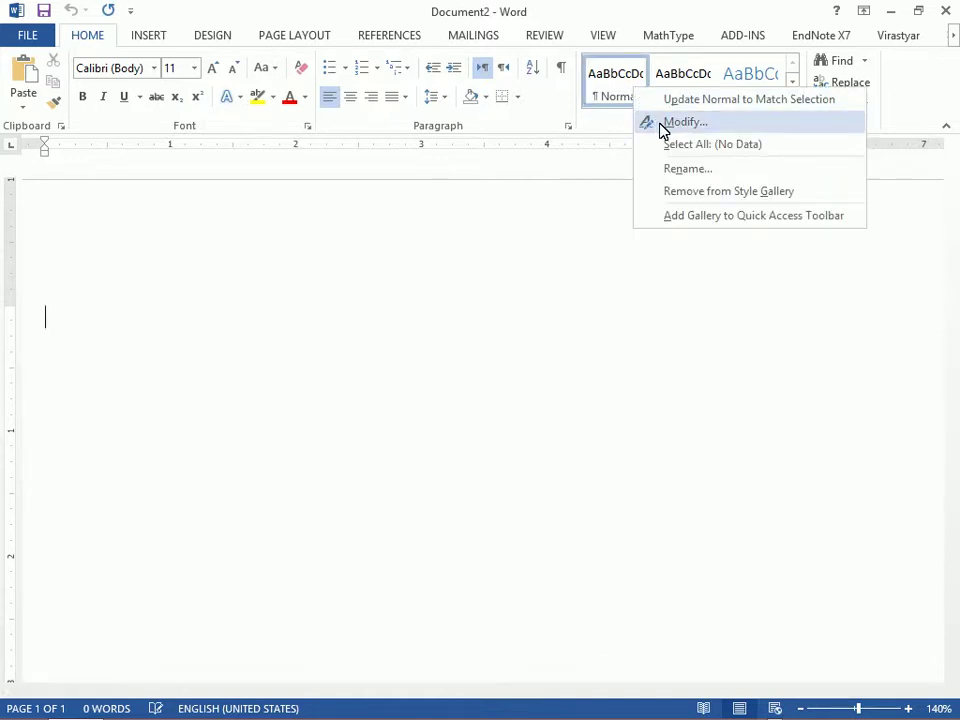
{"action": "left_click", "coordinate": [661, 124]}
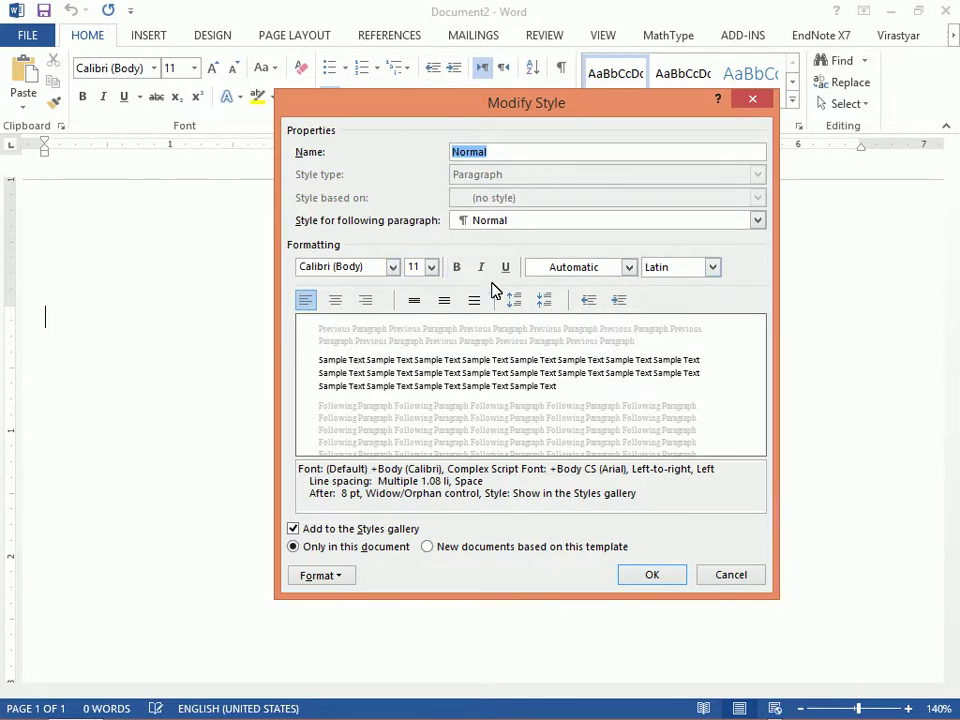
{"action": "left_click", "coordinate": [369, 266]}
{"action": "type", "text": "Times New RomanT"}
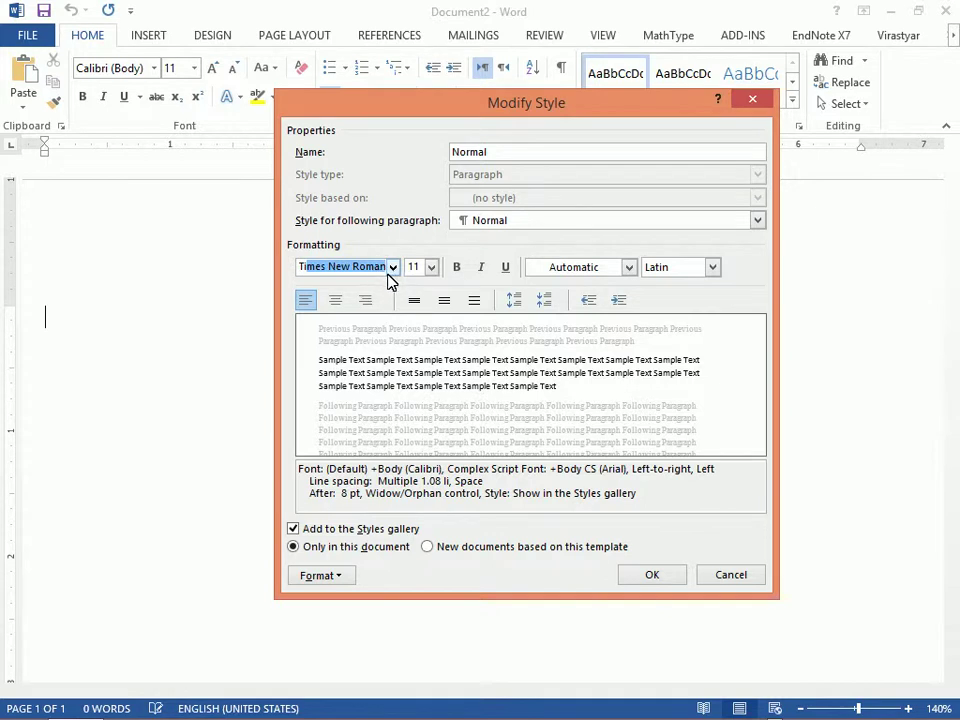
Set the Normal style's complex-script font to B Zar at 14 pt.
{"action": "left_click", "coordinate": [711, 266]}
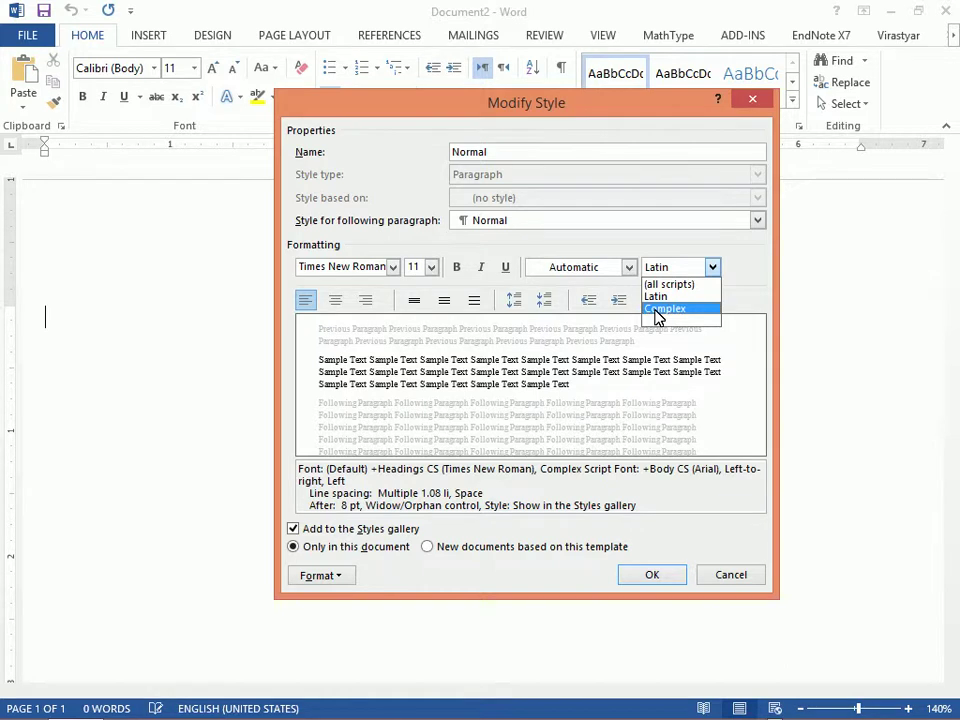
{"action": "left_click", "coordinate": [665, 309]}
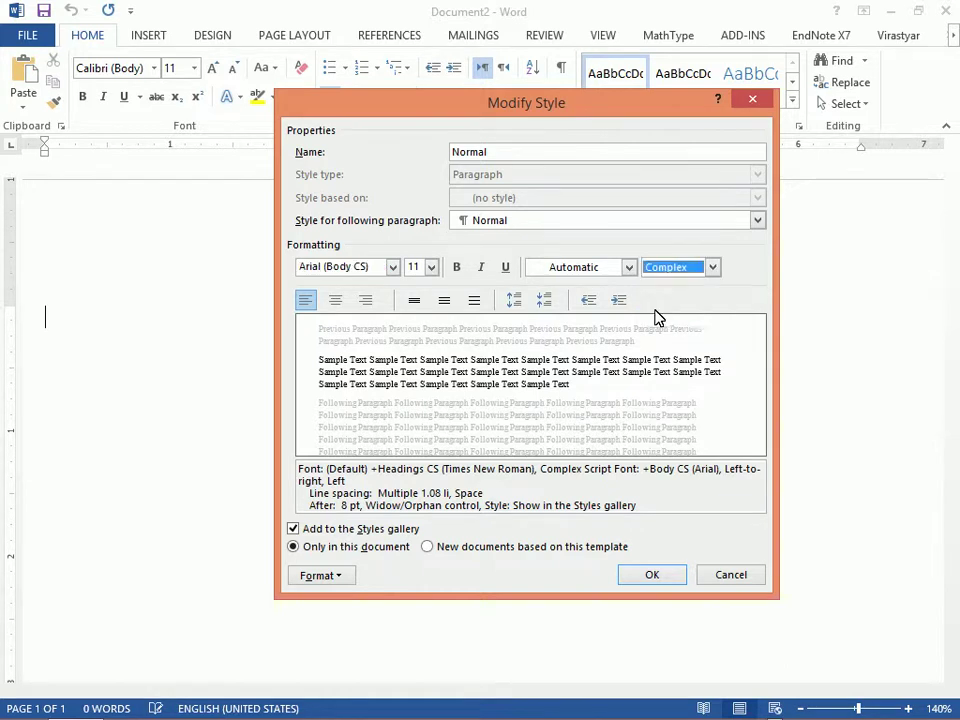
{"action": "left_click", "coordinate": [327, 270]}
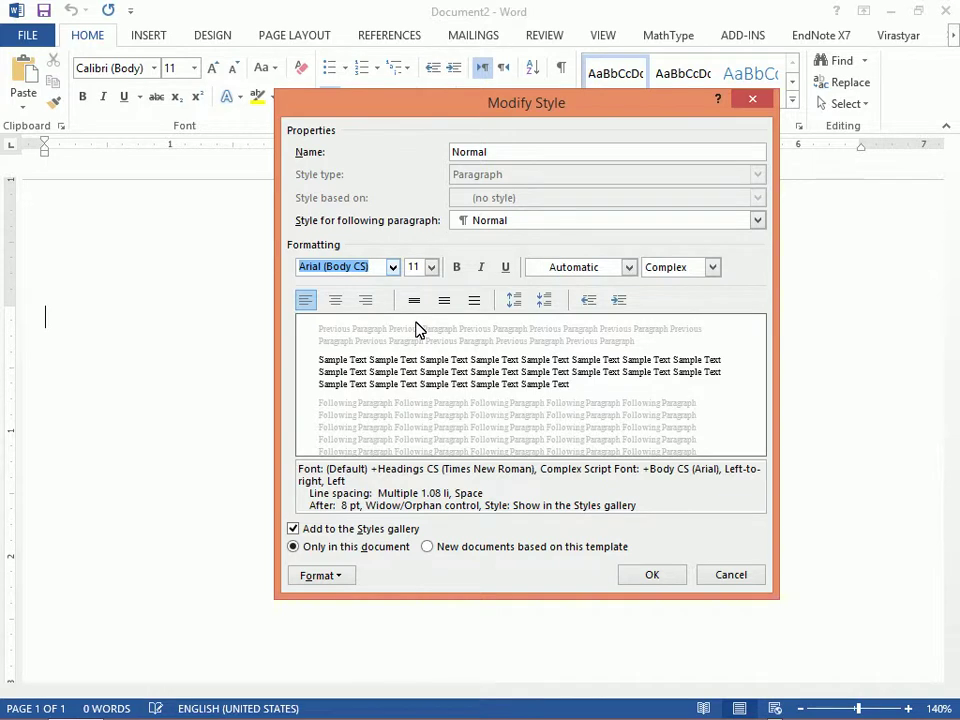
{"action": "type", "text": "B Zar"}
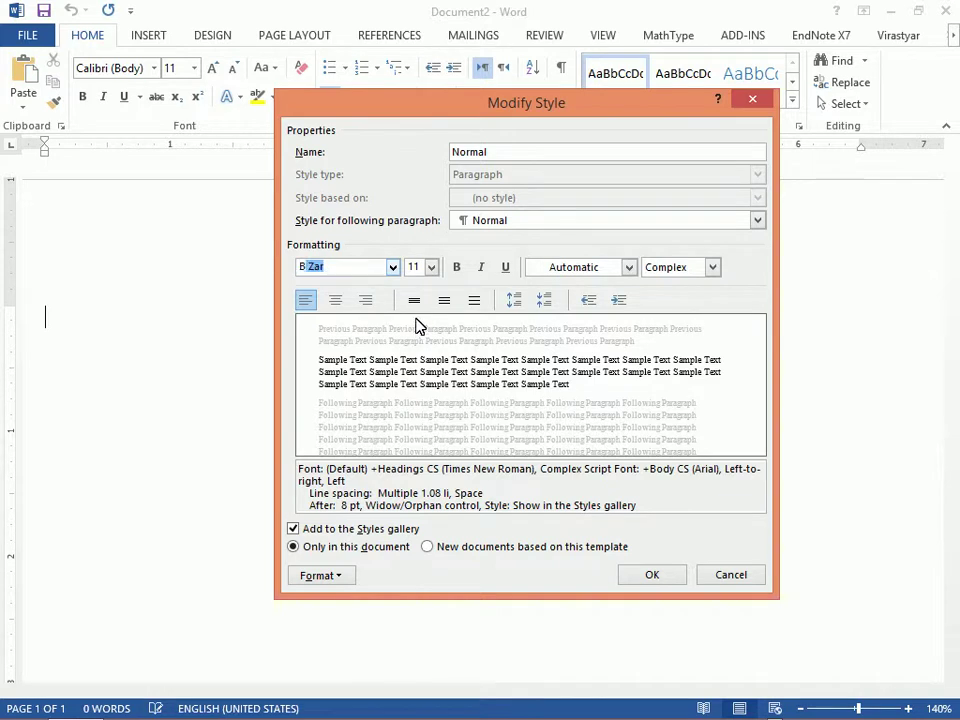
{"action": "left_click", "coordinate": [431, 267]}
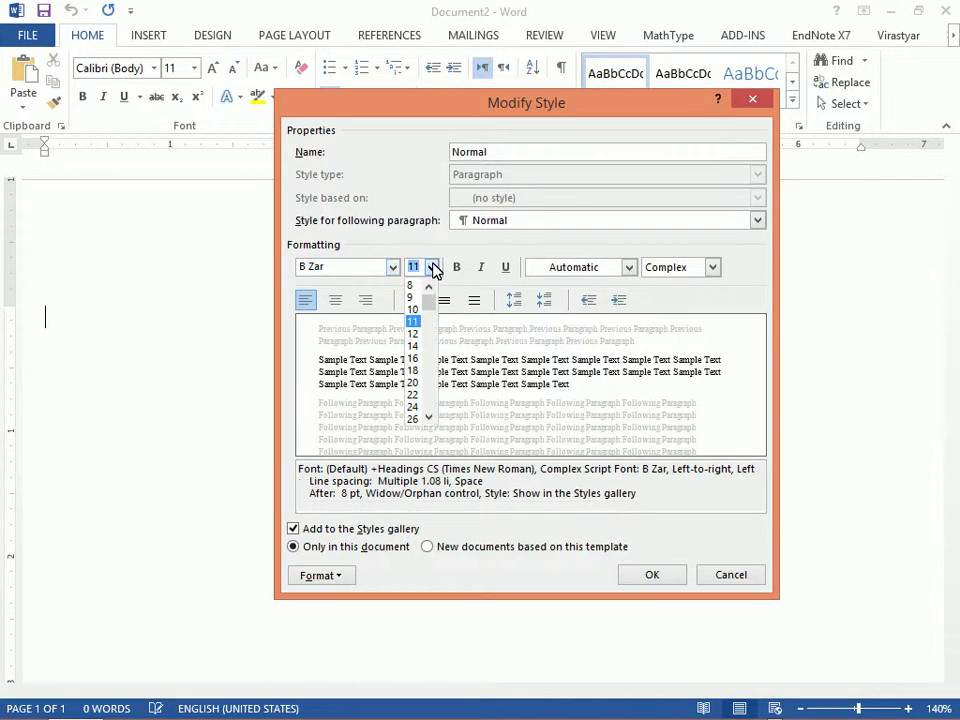
{"action": "left_click", "coordinate": [420, 346]}
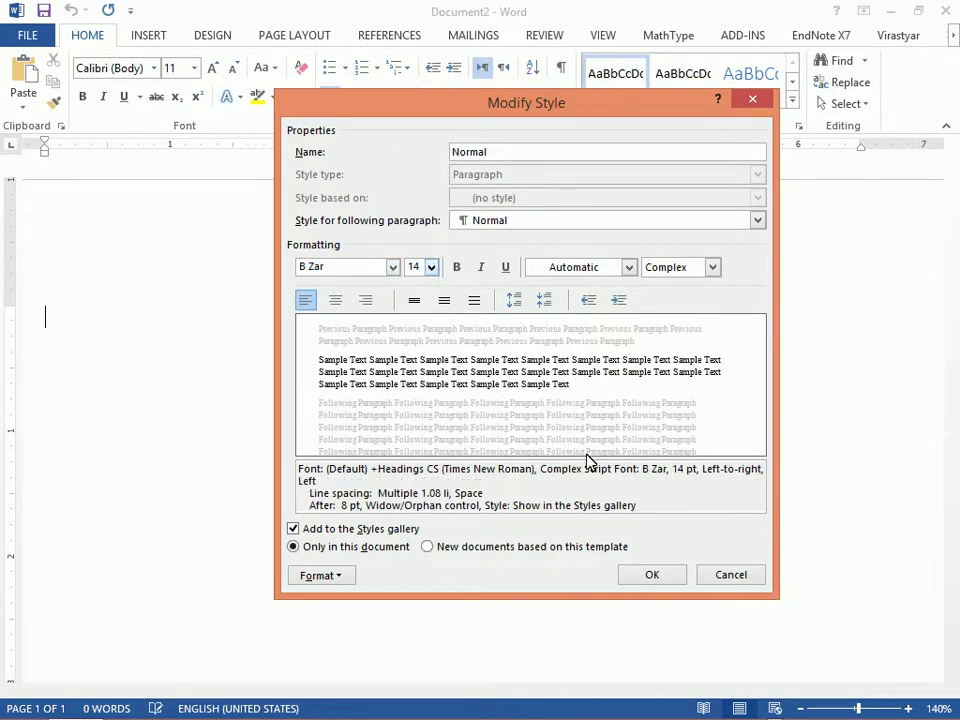
Confirm the Normal style changes and type 'I am Ali.' in English.
{"action": "left_click", "coordinate": [651, 576]}
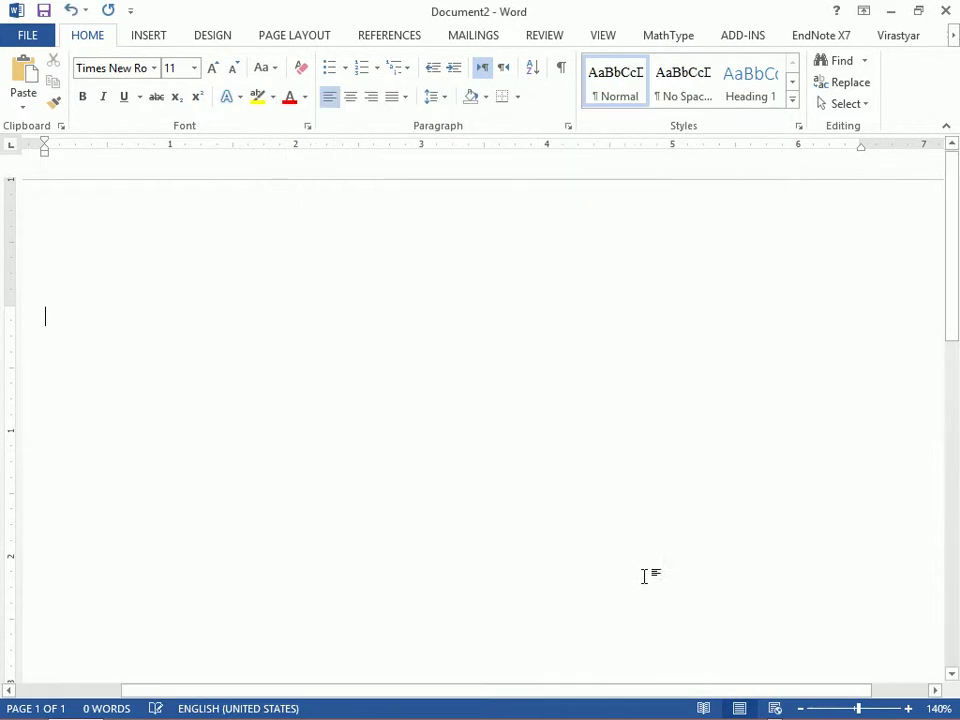
{"action": "key", "text": "alt+shift"}
{"action": "type", "text": "I "}
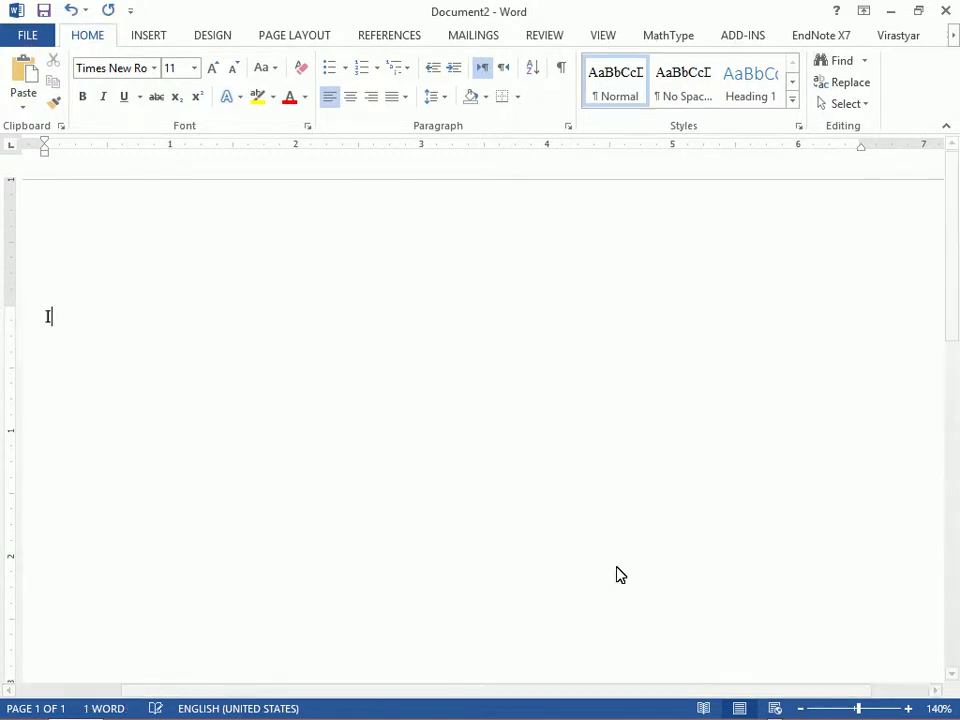
{"action": "type", "text": "am Ali"}
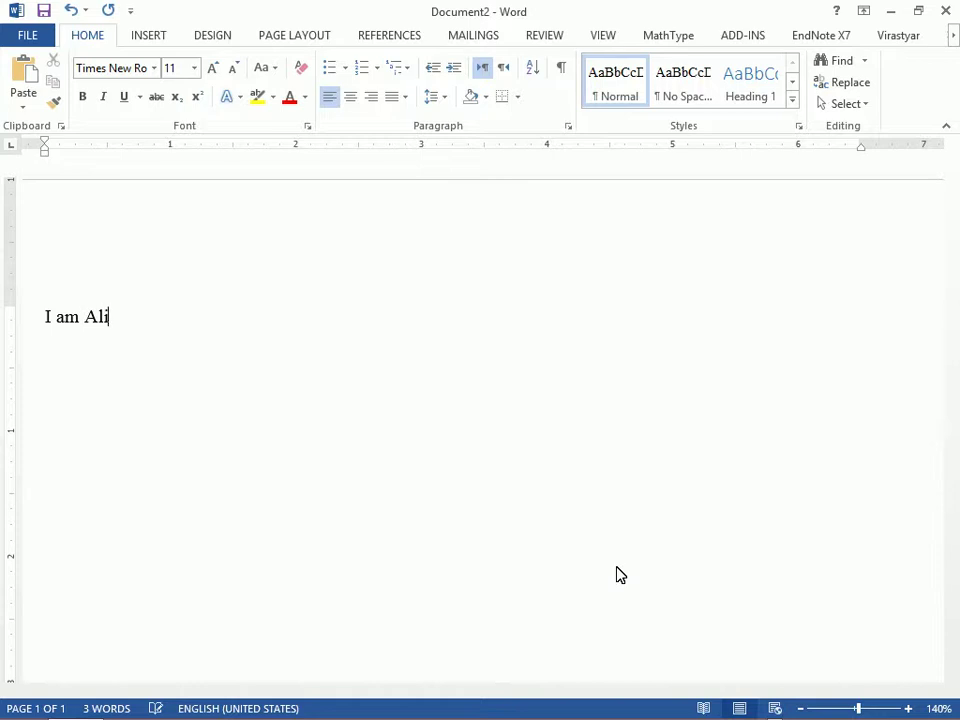
{"action": "type", "text": "."}
Type the Persian sentence 'من علی هستم.' after it, then return the keyboard to English.
{"action": "key", "text": "alt"}
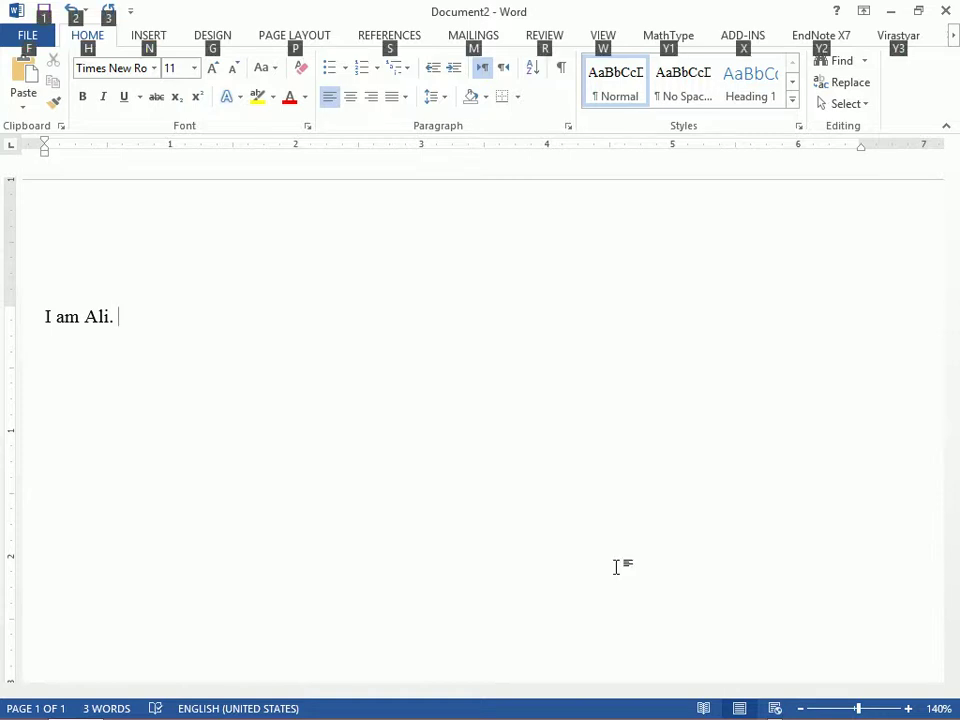
{"action": "key", "text": "alt+shift"}
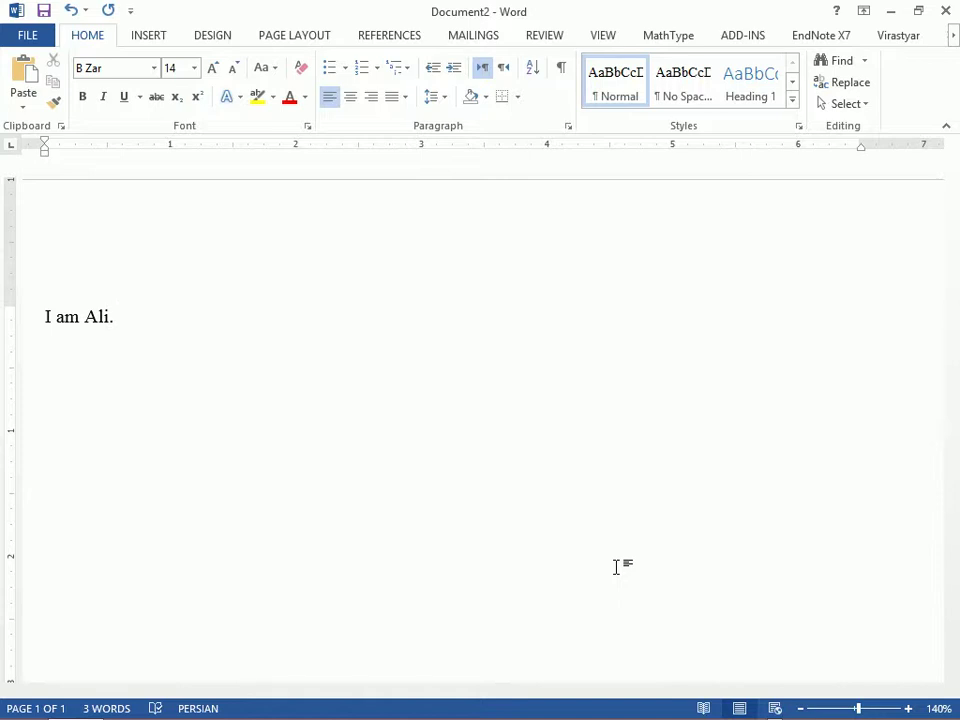
{"action": "type", "text": "من علی هستم"}
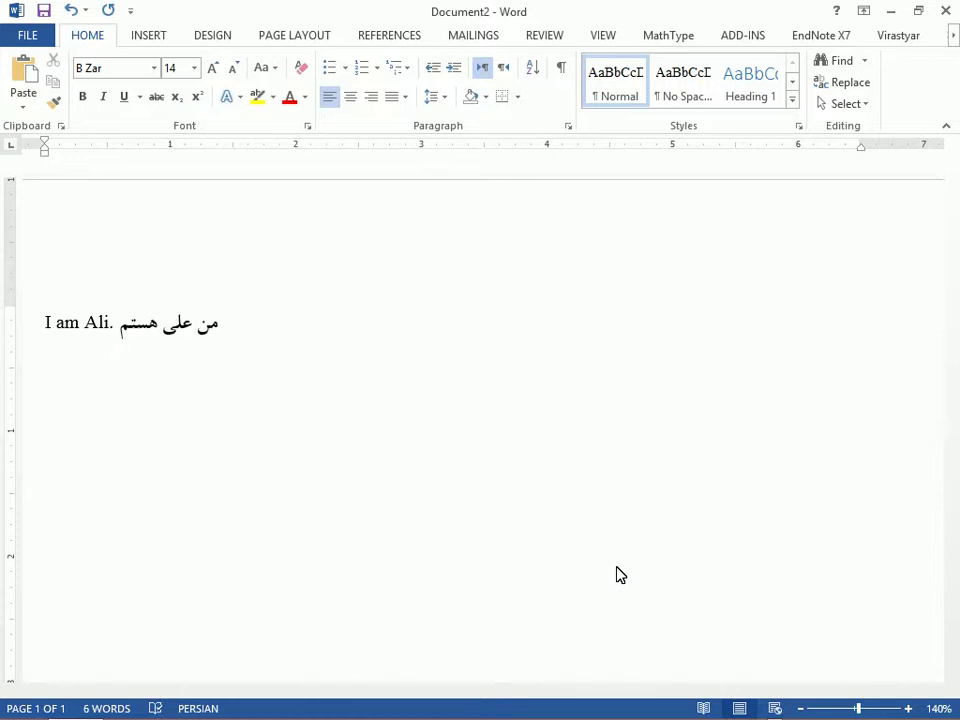
{"action": "type", "text": "."}
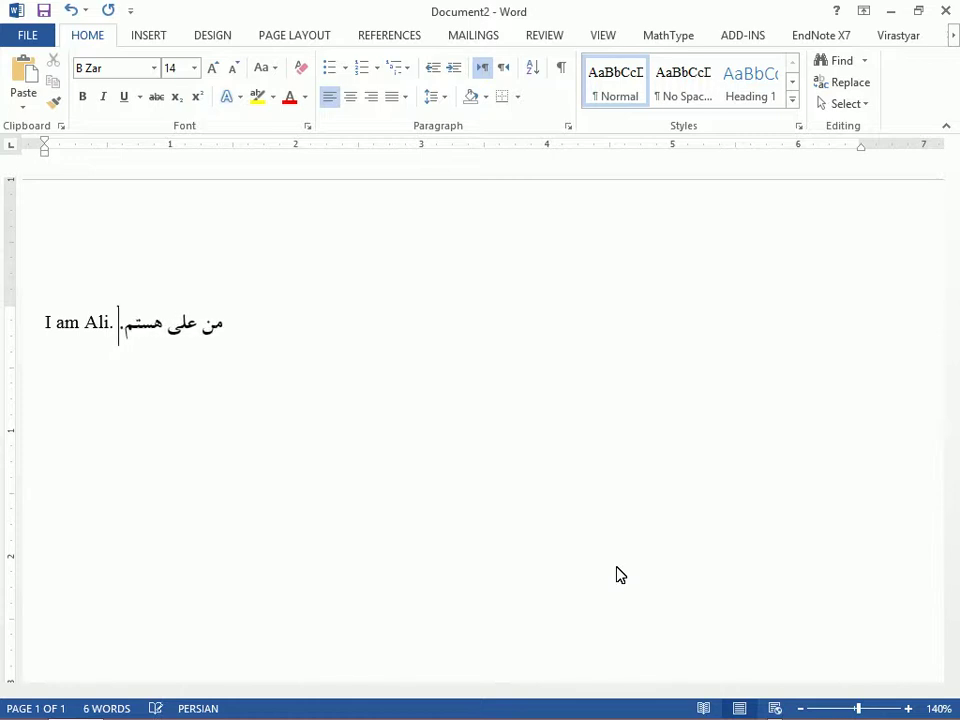
{"action": "key", "text": "alt+shift"}
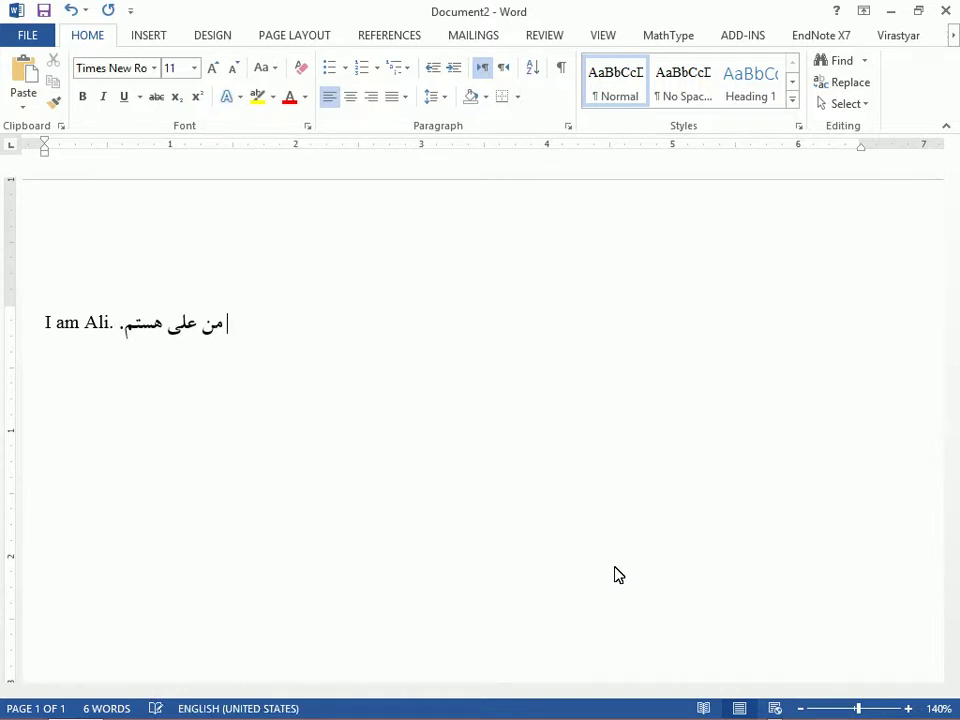
Open the Paragraph settings from the Normal style's Modify Style dialog.
{"action": "right_click", "coordinate": [604, 83]}
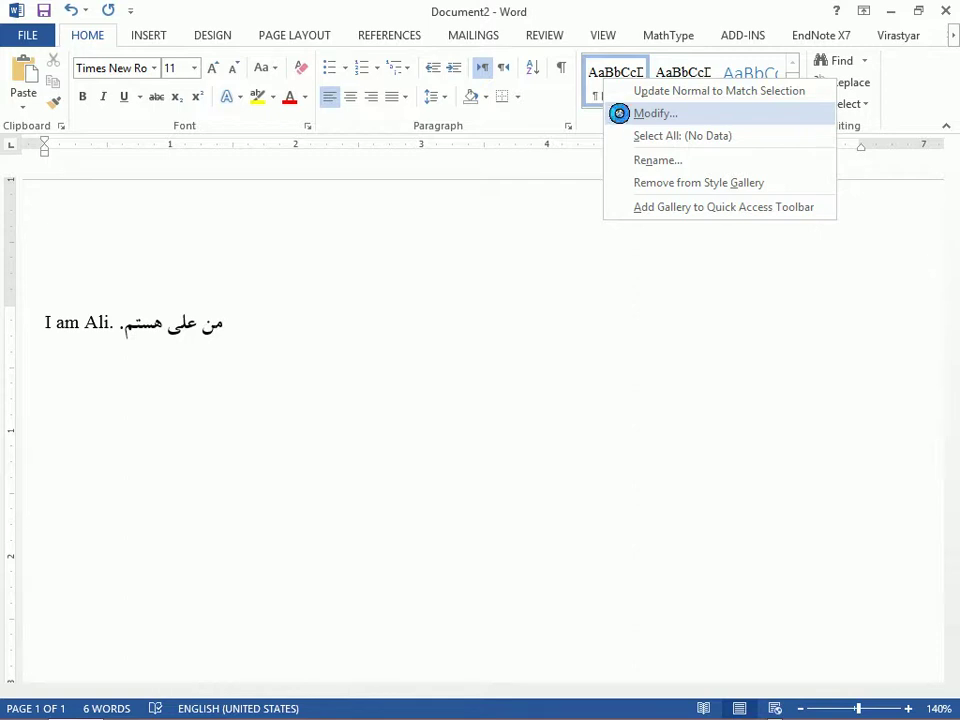
{"action": "left_click", "coordinate": [623, 116]}
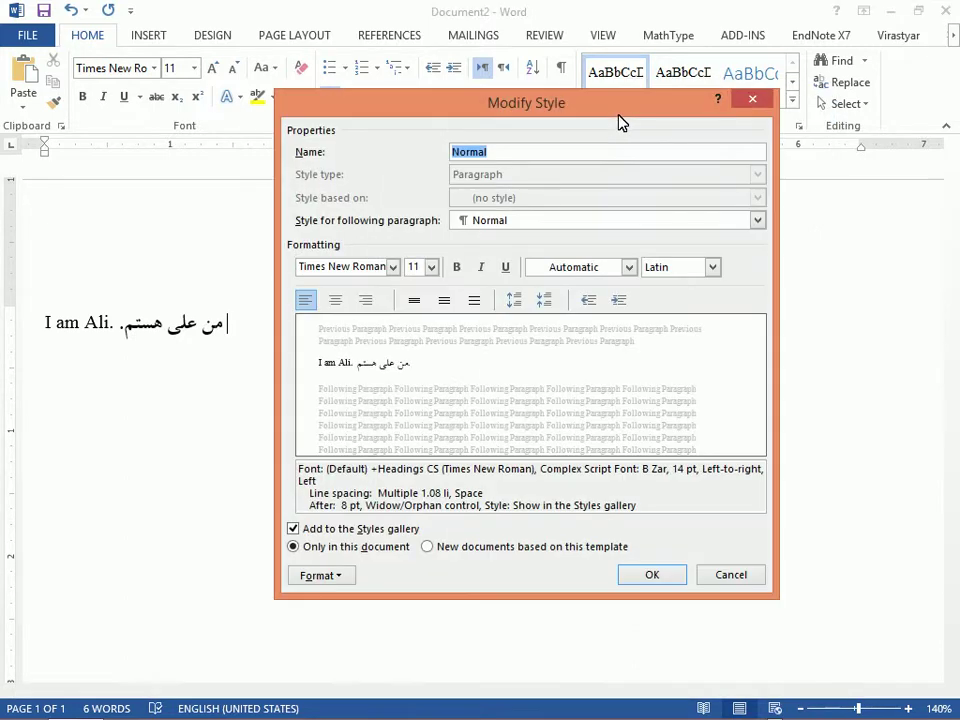
{"action": "left_click", "coordinate": [336, 580]}
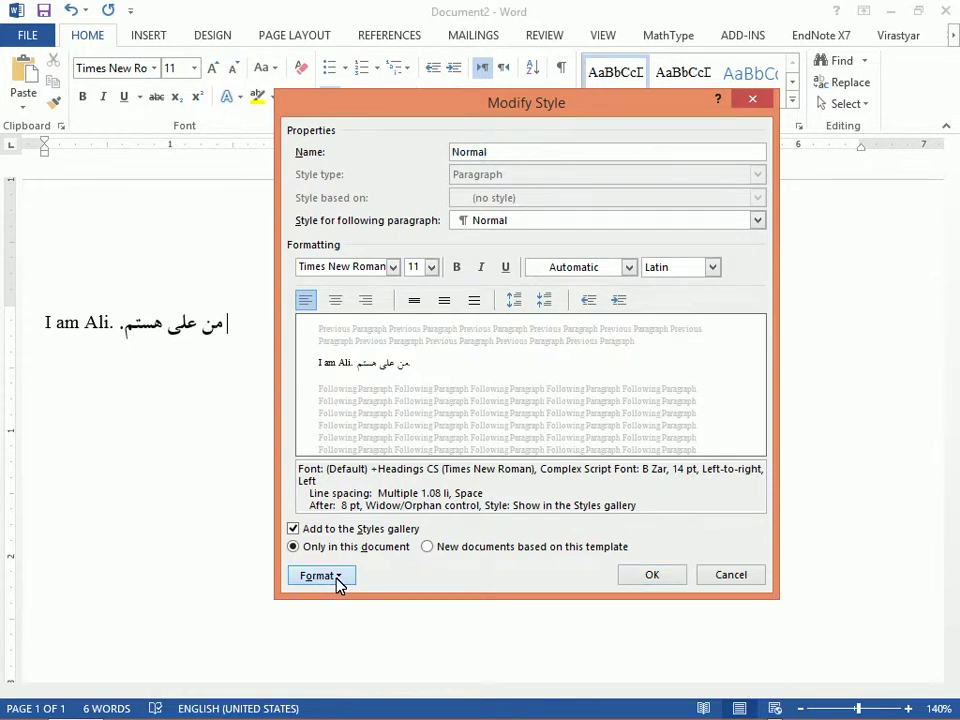
{"action": "left_click", "coordinate": [384, 413]}
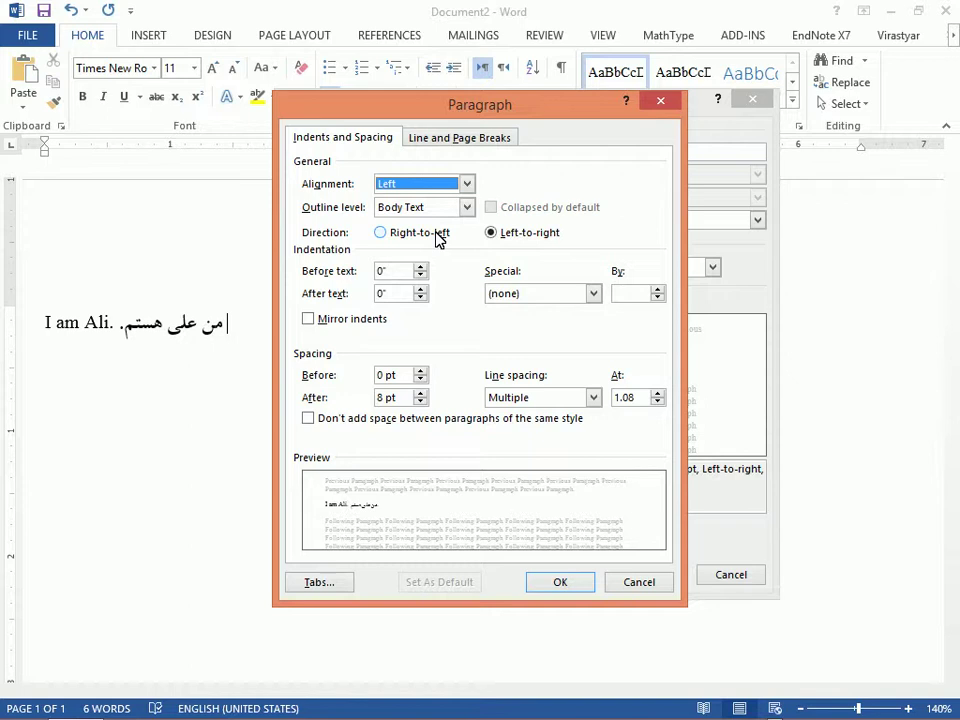
Make Normal paragraphs right-to-left, with a 0.75 cm first-line indent and no same-style spacing.
{"action": "left_click", "coordinate": [437, 240]}
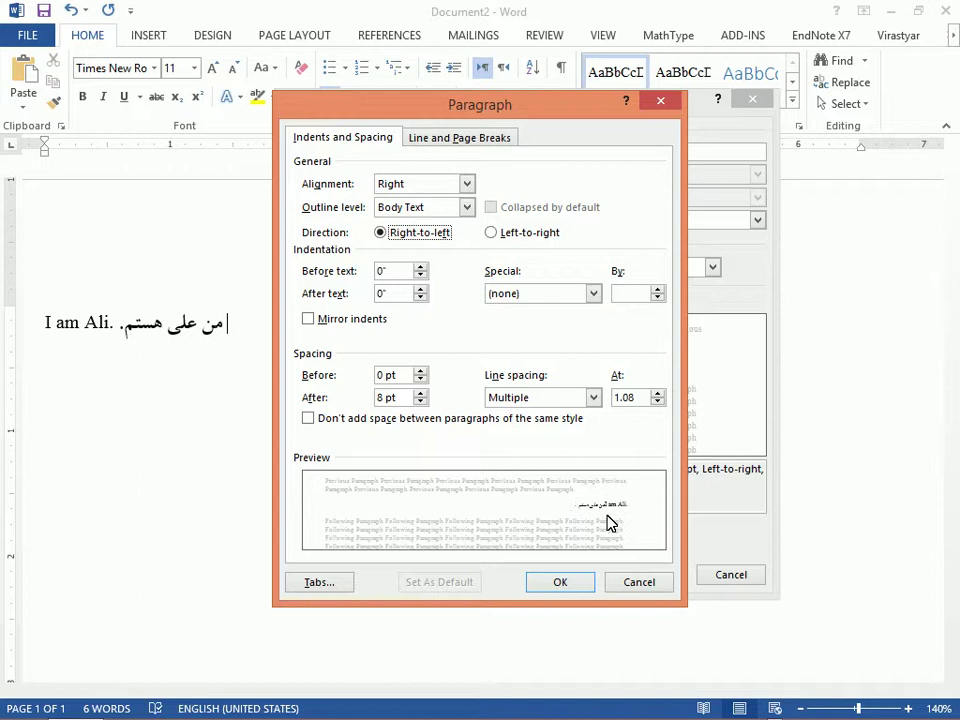
{"action": "left_click", "coordinate": [505, 234]}
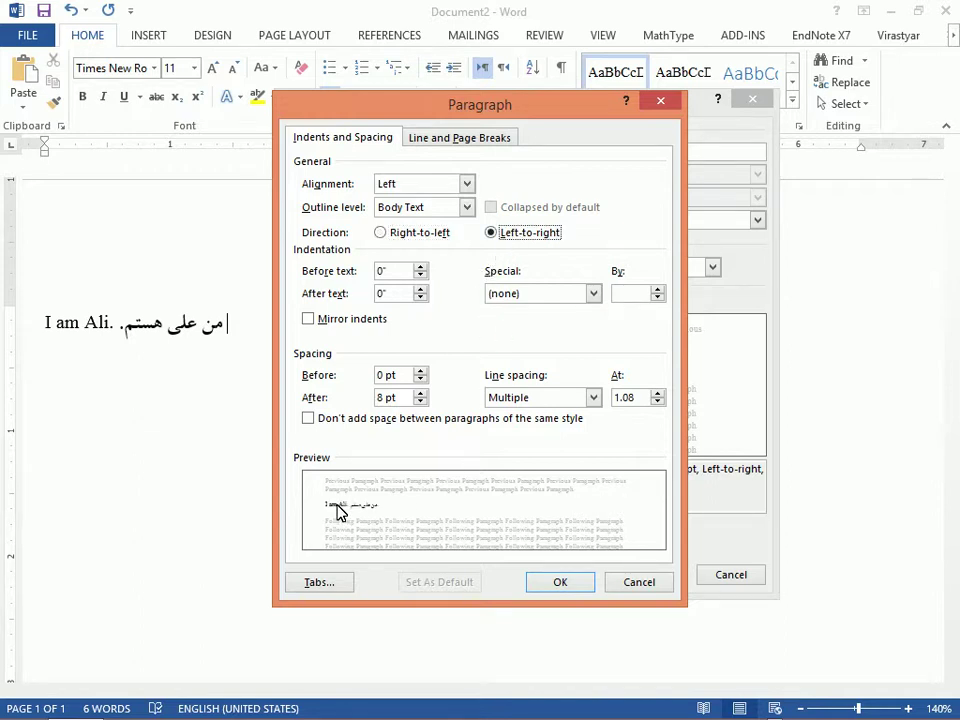
{"action": "left_click", "coordinate": [434, 240]}
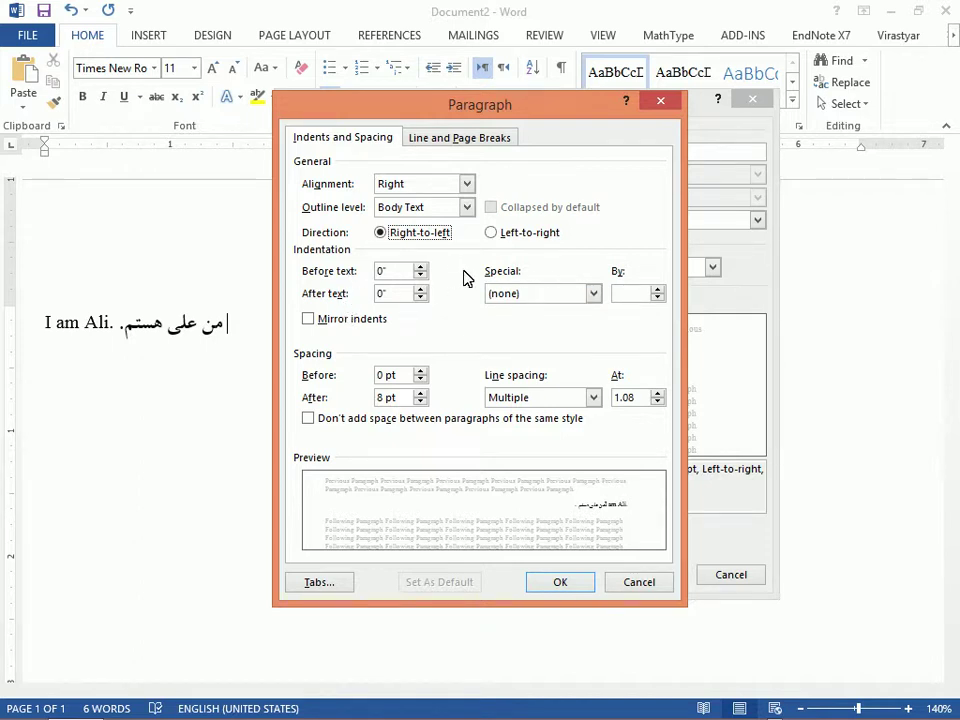
{"action": "left_click", "coordinate": [620, 295]}
{"action": "type", "text": "0.75cm"}
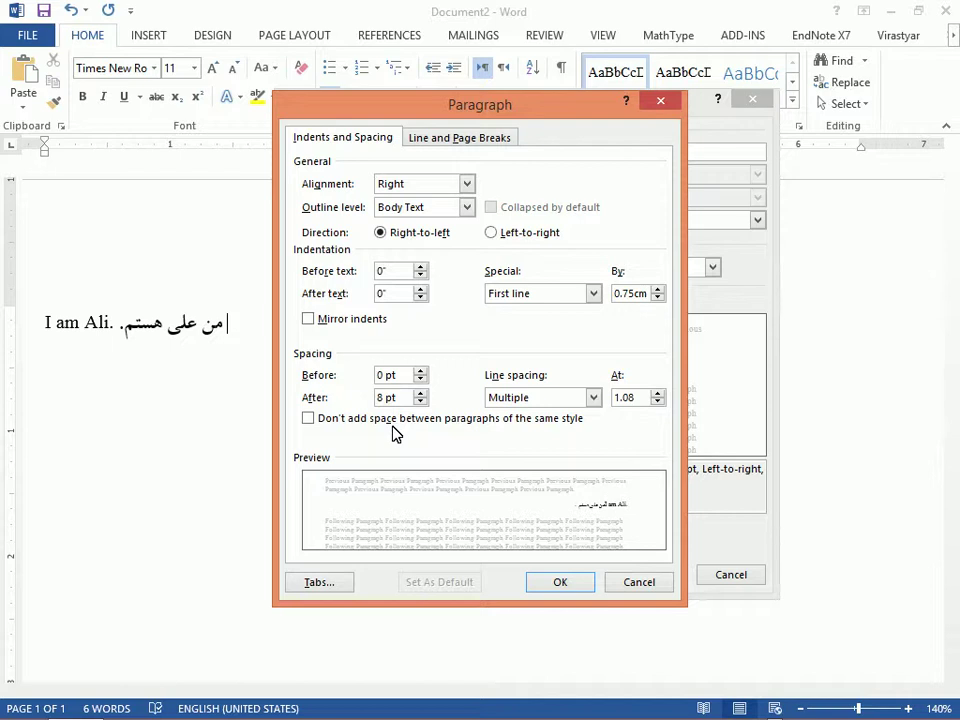
{"action": "left_click", "coordinate": [393, 425]}
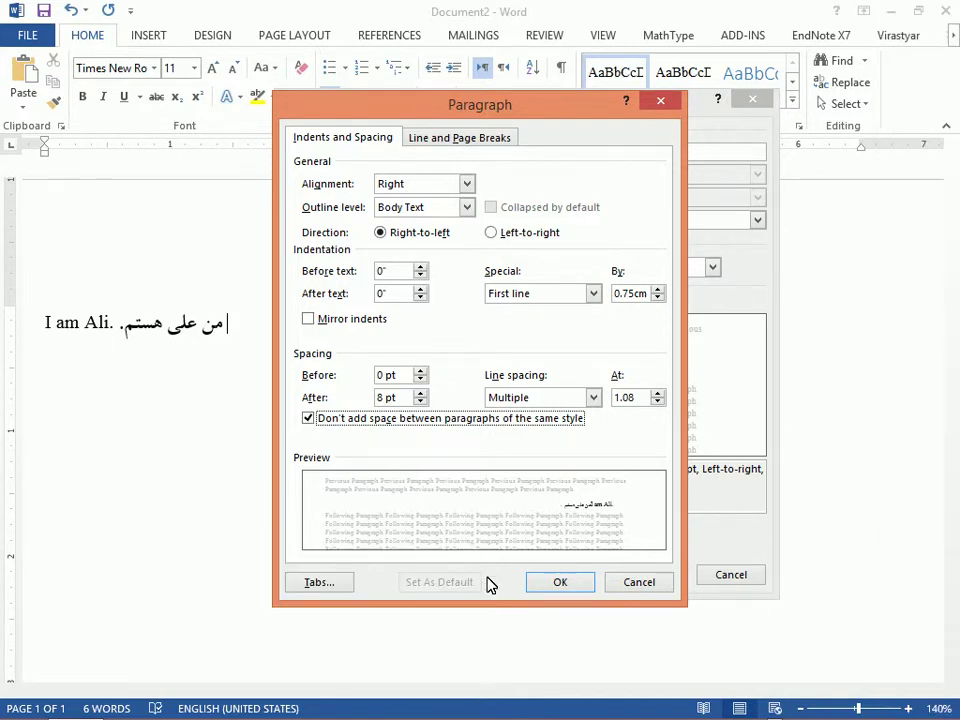
{"action": "left_click", "coordinate": [558, 586]}
Confirm the Normal style, then duplicate the first line's sentences by copying and pasting.
{"action": "left_click", "coordinate": [657, 576]}
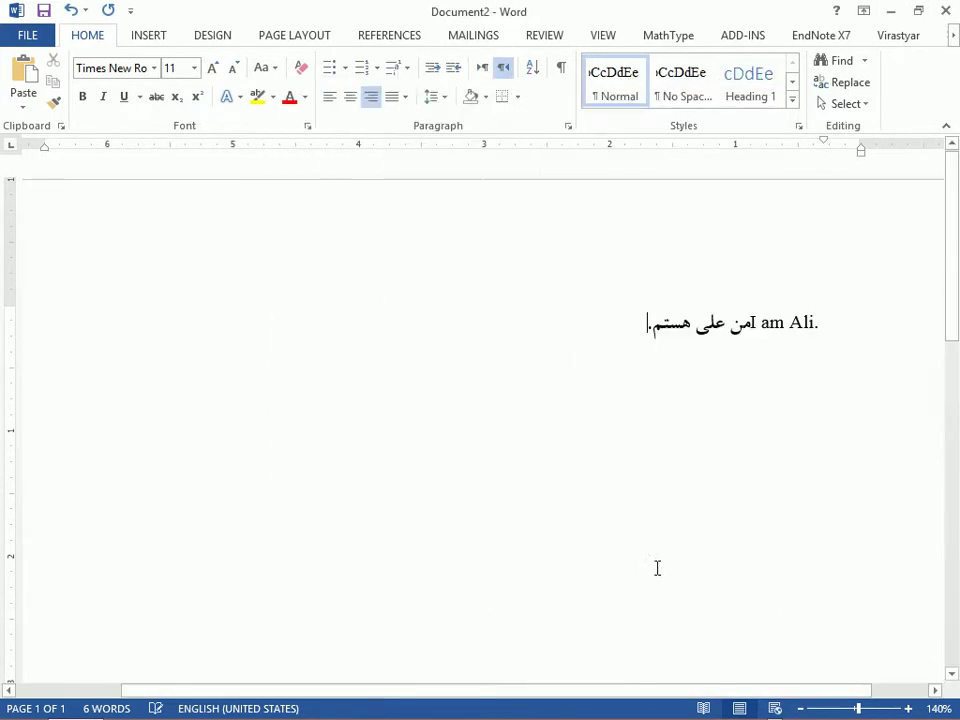
{"action": "left_click_drag", "start_coordinate": [620, 328], "coordinate": [819, 418]}
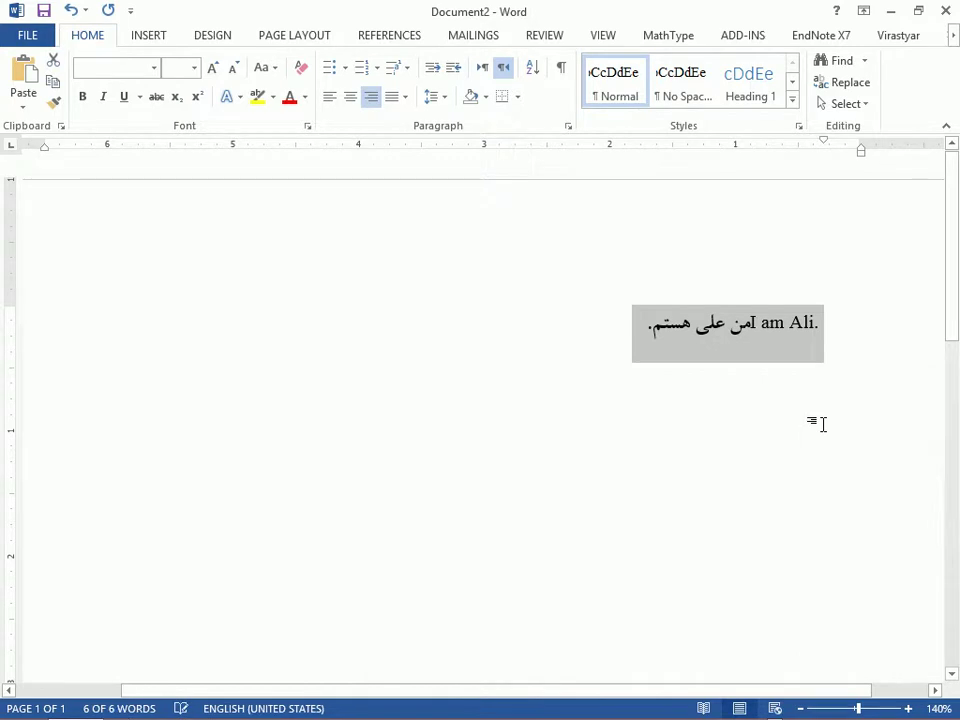
{"action": "key", "text": "ctrl+c"}
{"action": "key", "text": "ctrl+v"}
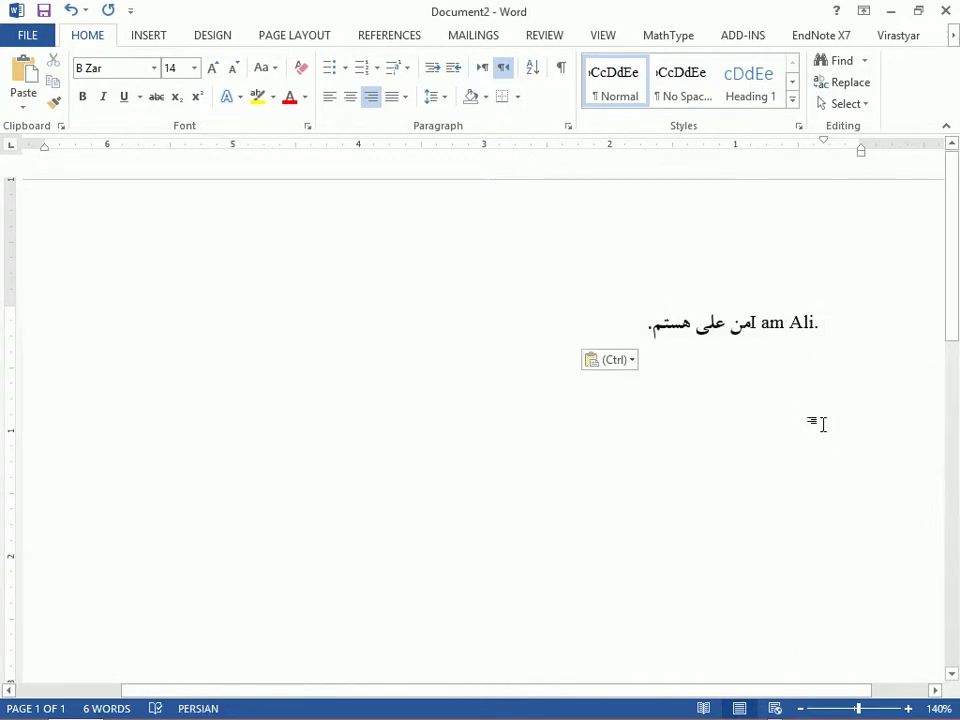
{"action": "key", "text": "BackSpace"}
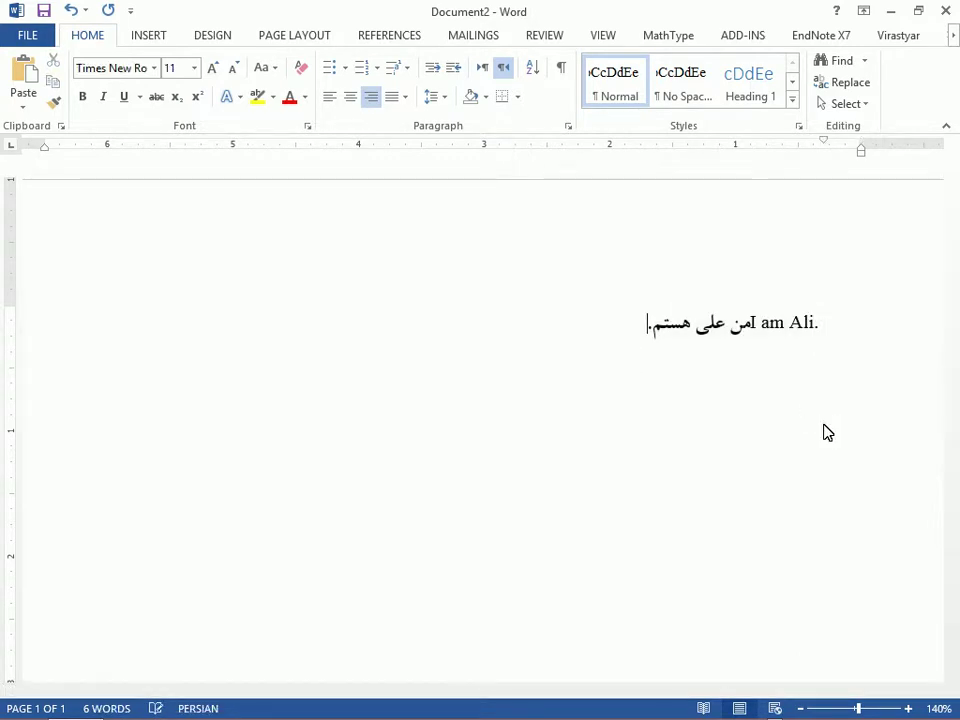
{"action": "key", "text": "ctrl+v"}
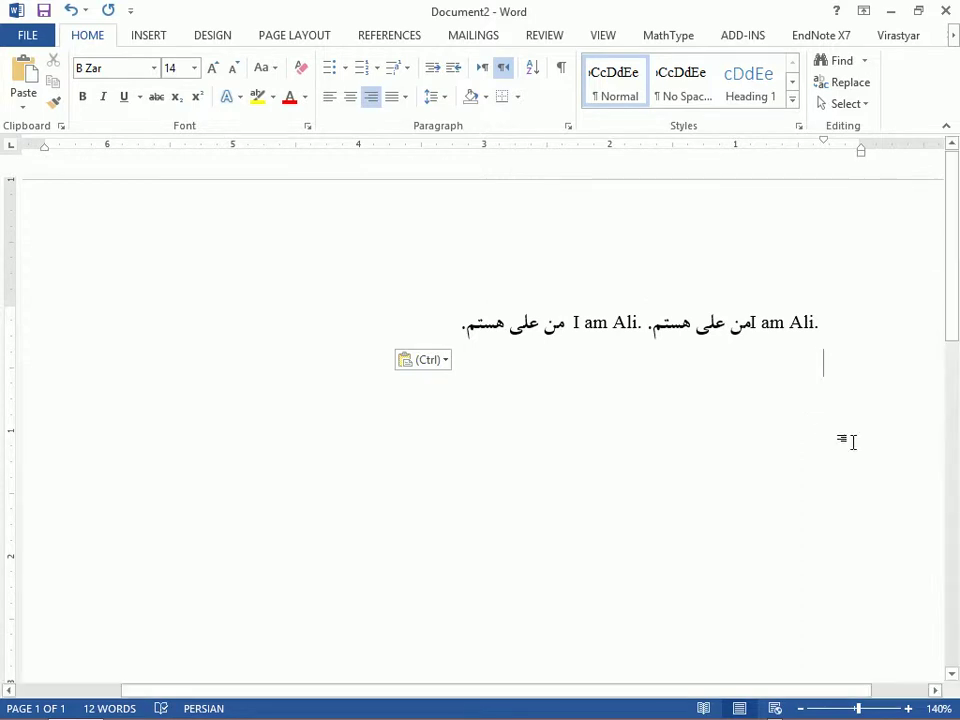
Copy the Persian phrase من علی هستم and paste it twice at the line end.
{"action": "left_click_drag", "start_coordinate": [819, 323], "coordinate": [486, 336]}
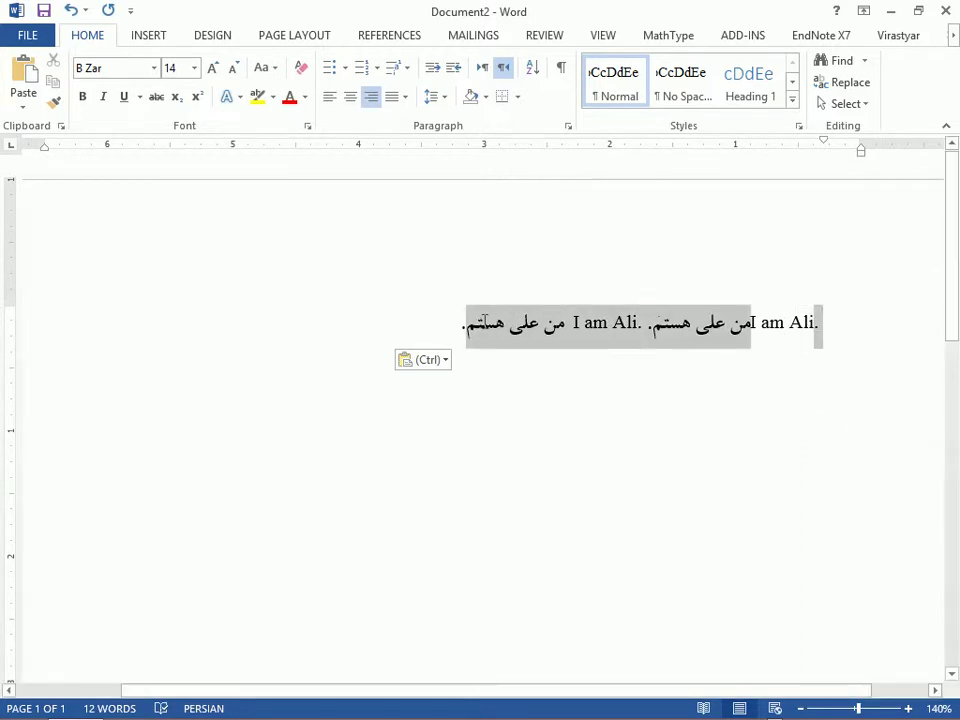
{"action": "key", "text": "ctrl"}
{"action": "key", "text": "Escape"}
{"action": "left_click_drag", "start_coordinate": [556, 334], "coordinate": [473, 331]}
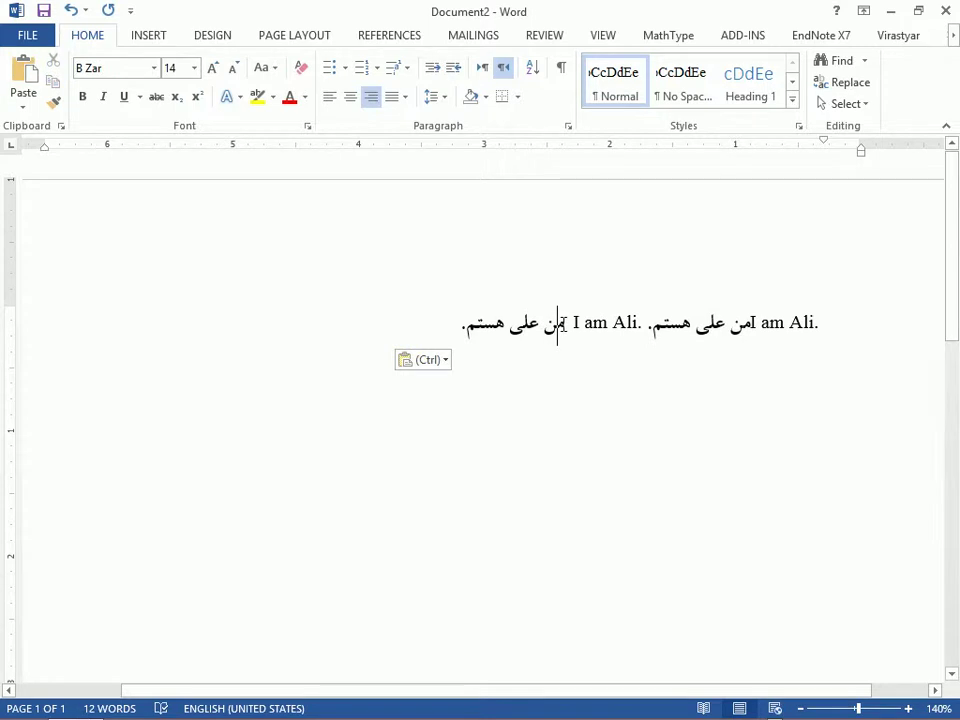
{"action": "key", "text": "ctrl+c"}
{"action": "left_click", "coordinate": [430, 322]}
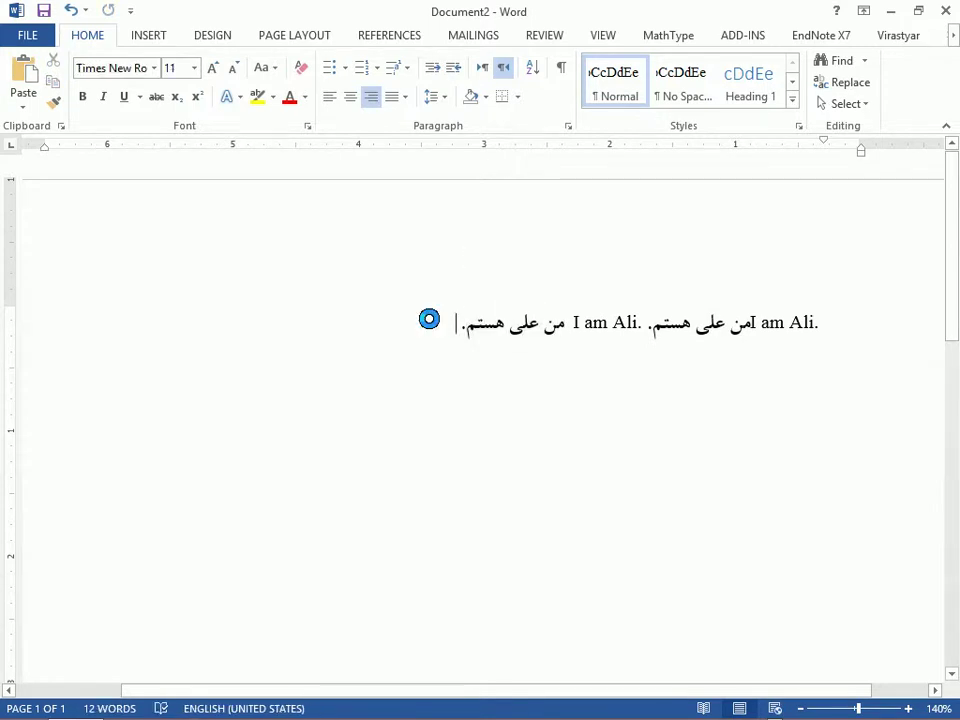
{"action": "key", "text": "ctrl+v"}
{"action": "key", "text": "ctrl+v"}
{"action": "key", "text": "ctrl+v"}
{"action": "key", "text": "ctrl+v"}
{"action": "key", "text": "ctrl+v"}
{"action": "key", "text": "ctrl+v"}
{"action": "key", "text": "ctrl+v"}
{"action": "key", "text": "ctrl+v"}
{"action": "key", "text": "ctrl+v"}
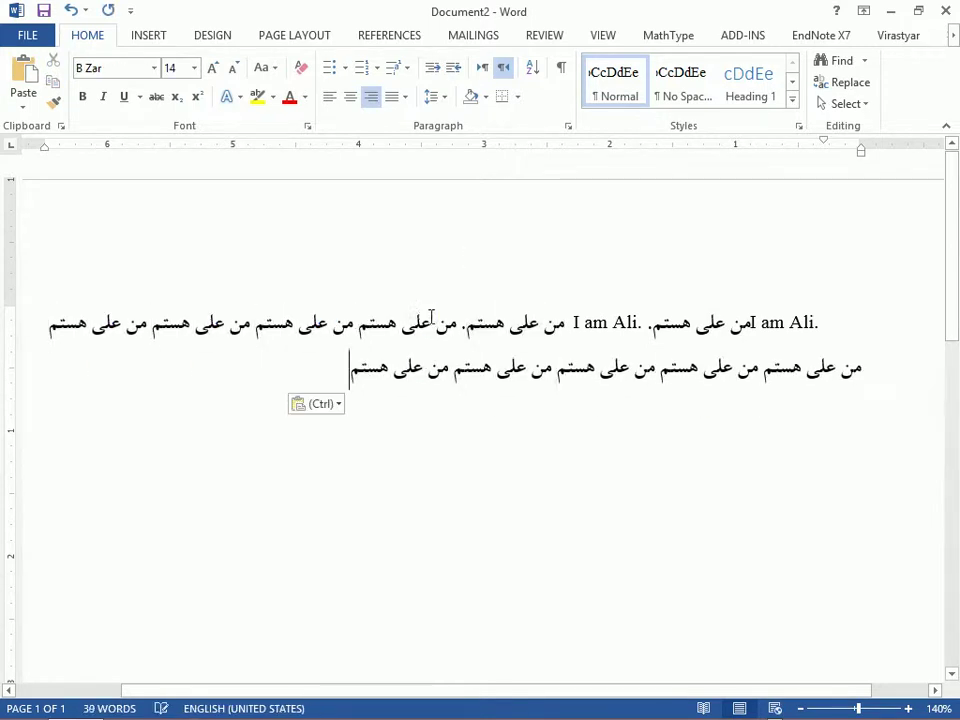
{"action": "key", "text": "ctrl+v"}
{"action": "key", "text": "ctrl+v"}
{"action": "key", "text": "ctrl+v"}
{"action": "key", "text": "ctrl+v"}
{"action": "key", "text": "ctrl+v"}
{"action": "key", "text": "ctrl+v"}
{"action": "key", "text": "ctrl+v"}
{"action": "key", "text": "ctrl+v"}
{"action": "key", "text": "ctrl+v"}
{"action": "key", "text": "ctrl+v"}
{"action": "key", "text": "ctrl+v"}
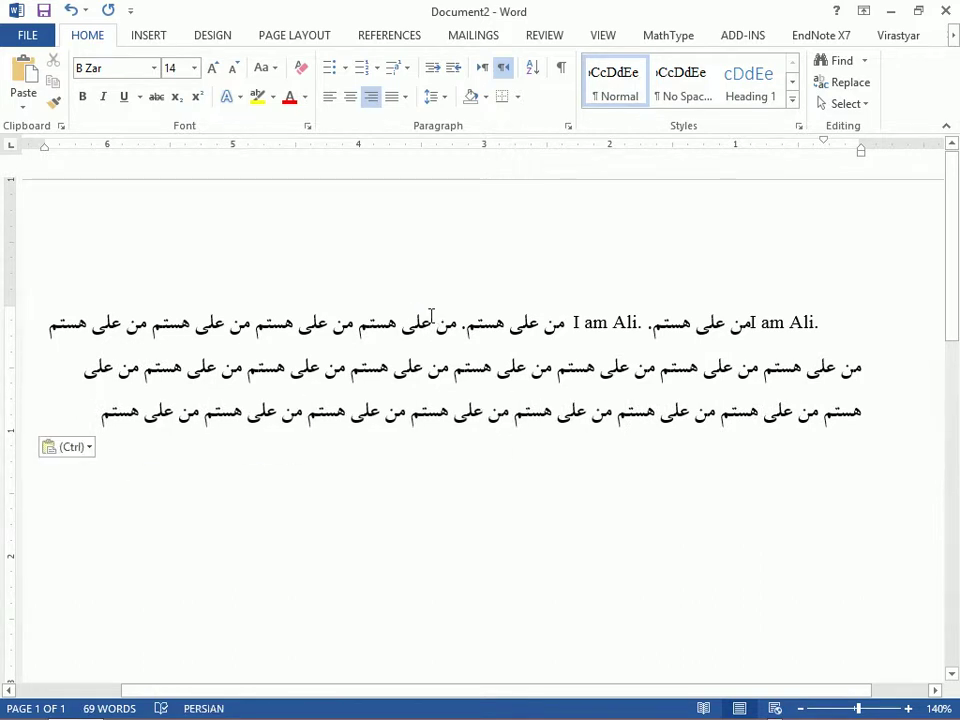
Replace the stray 'ffff' text with more pasted copies of the Persian phrase.
{"action": "key", "text": "alt+shift"}
{"action": "type", "text": "ffff"}
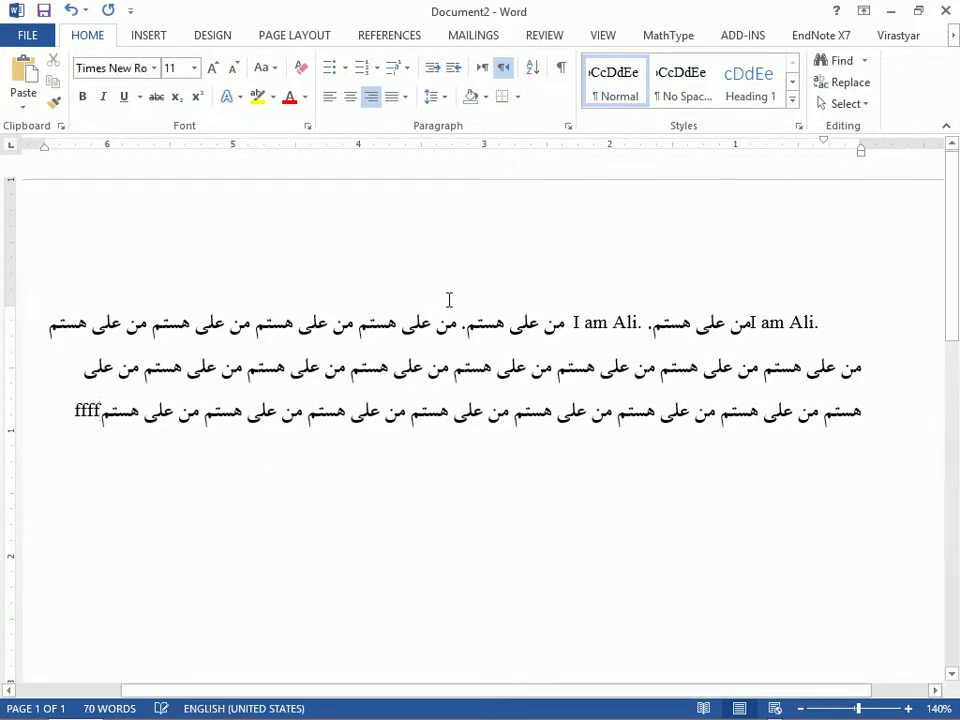
{"action": "key", "text": "alt+space"}
{"action": "key", "text": "Escape"}
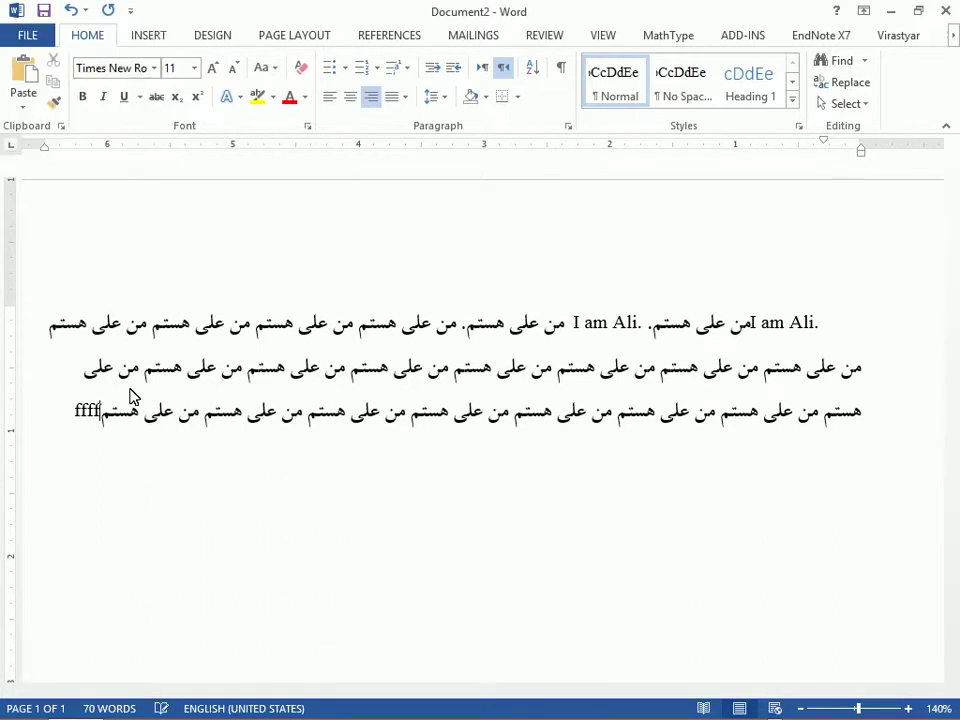
{"action": "double_click", "coordinate": [94, 408]}
{"action": "key", "text": "ctrl+v"}
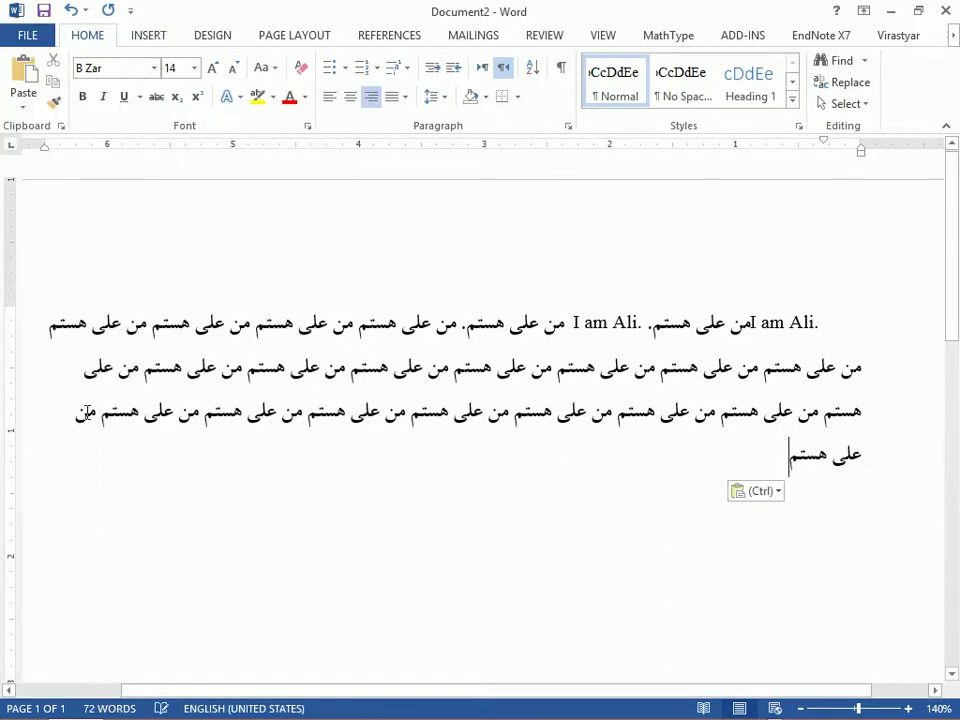
{"action": "key", "text": "ctrl+v"}
{"action": "key", "text": "ctrl+v"}
{"action": "key", "text": "ctrl+v"}
{"action": "key", "text": "ctrl+v"}
{"action": "key", "text": "ctrl+v"}
{"action": "key", "text": "ctrl+v"}
{"action": "key", "text": "ctrl+v"}
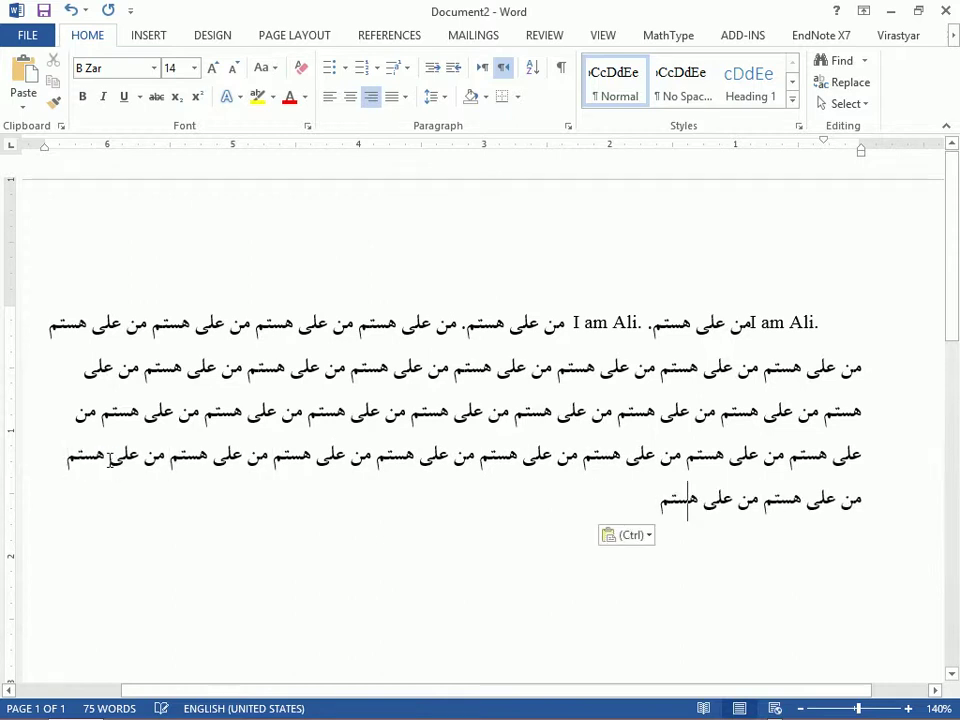
{"action": "key", "text": "ctrl+v"}
{"action": "key", "text": "ctrl+v"}
{"action": "key", "text": "ctrl+v"}
{"action": "key", "text": "ctrl+v"}
{"action": "key", "text": "ctrl+v"}
{"action": "key", "text": "ctrl+v"}
{"action": "key", "text": "ctrl+v"}
{"action": "key", "text": "ctrl+v"}
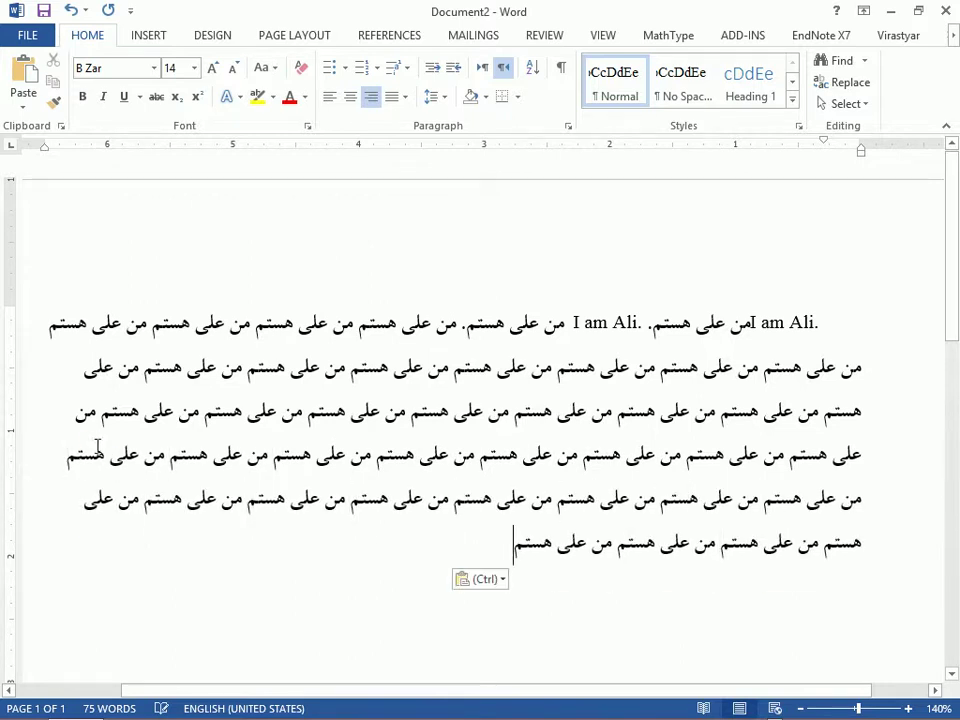
{"action": "key", "text": "ctrl+v"}
{"action": "scroll", "coordinate": [208, 677], "scroll_direction": "left", "scroll_amount": 3}
{"action": "scroll", "coordinate": [193, 690], "scroll_direction": "left", "scroll_amount": 2}
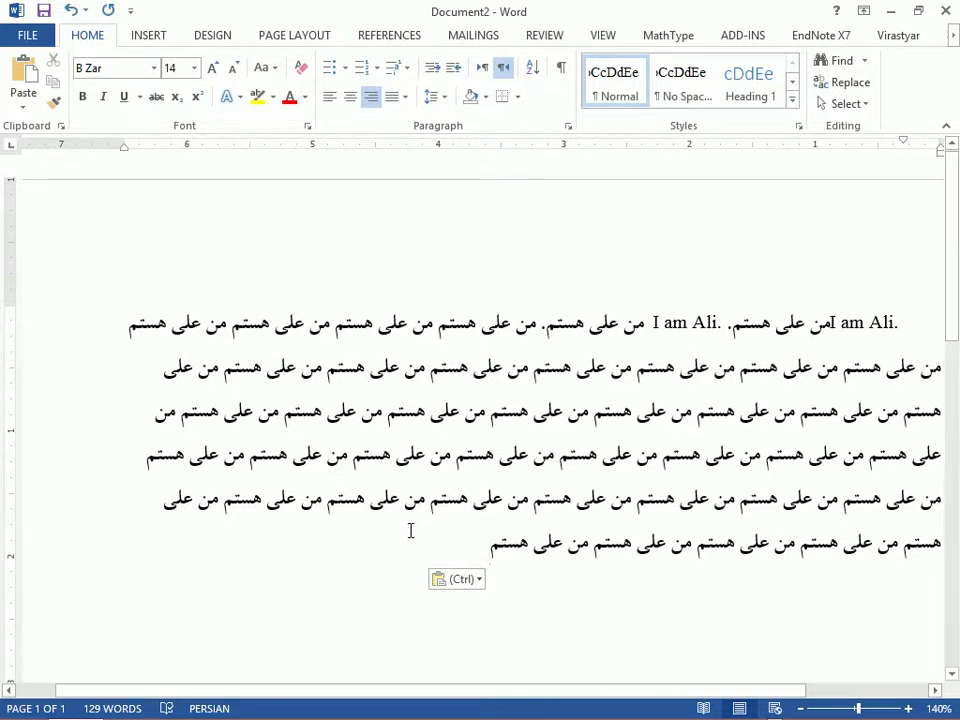
{"action": "mouse_move", "coordinate": [476, 551]}
{"action": "left_mouse_down"}
{"action": "mouse_move", "coordinate": [866, 322]}
{"action": "mouse_move", "coordinate": [829, 322]}
{"action": "left_mouse_up"}
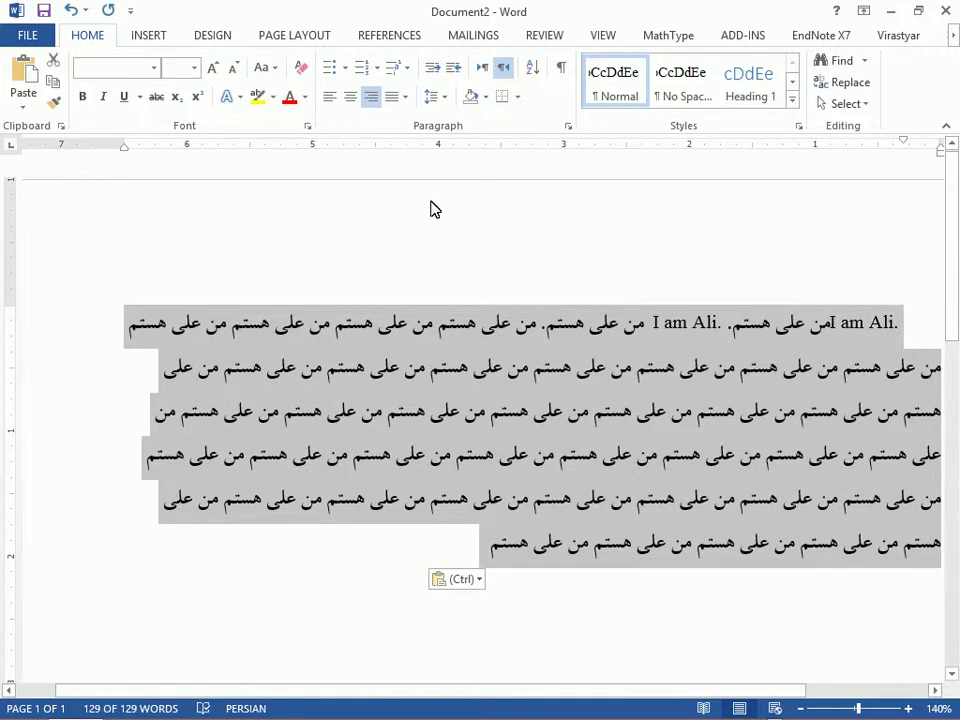
{"action": "left_click", "coordinate": [406, 100]}
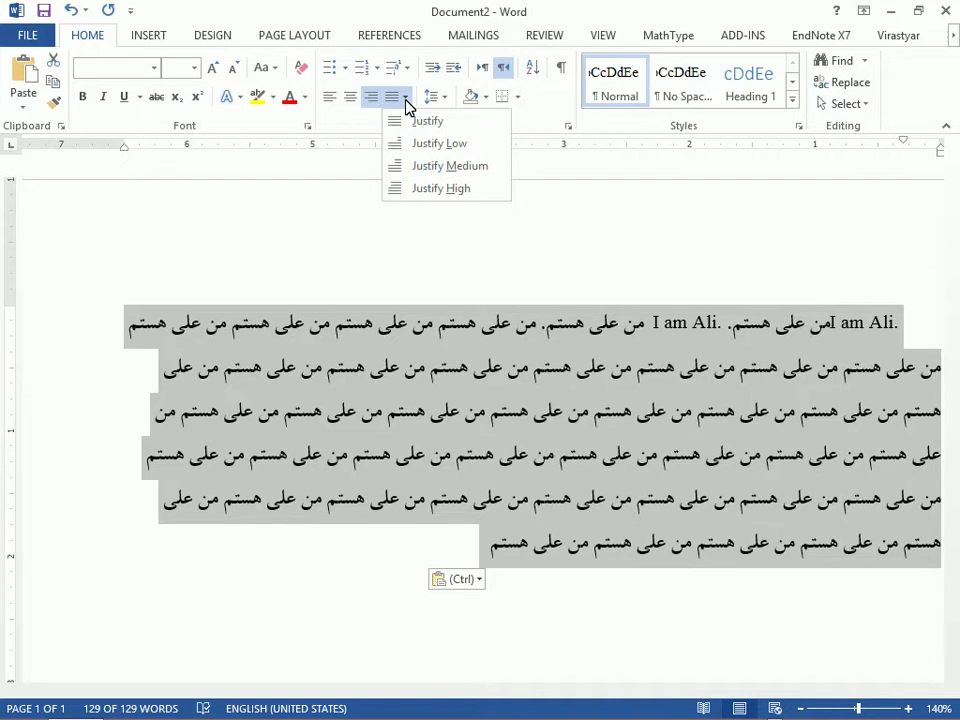
{"action": "left_click", "coordinate": [408, 150]}
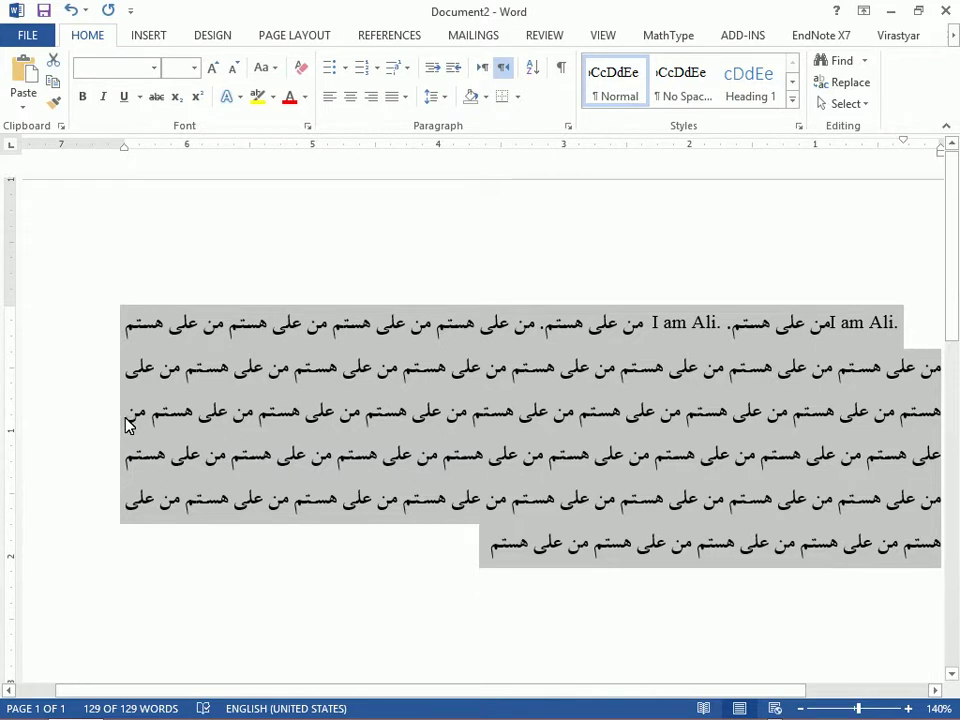
{"action": "key", "text": "ctrl+r"}
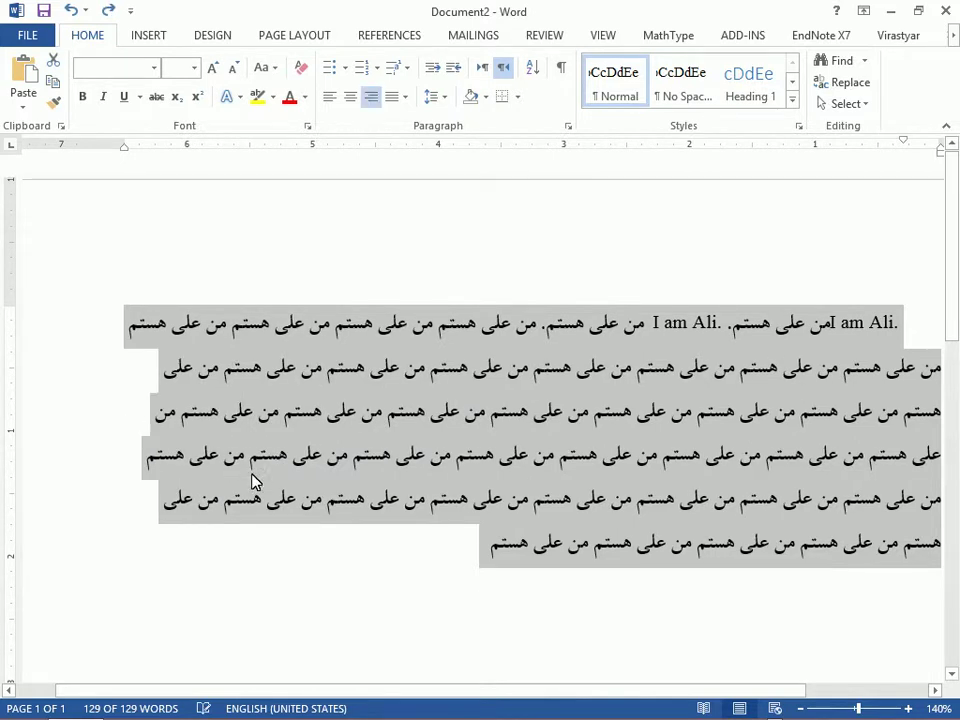
Change the Normal style's paragraph alignment to Justify Low and confirm.
{"action": "left_click", "coordinate": [383, 498]}
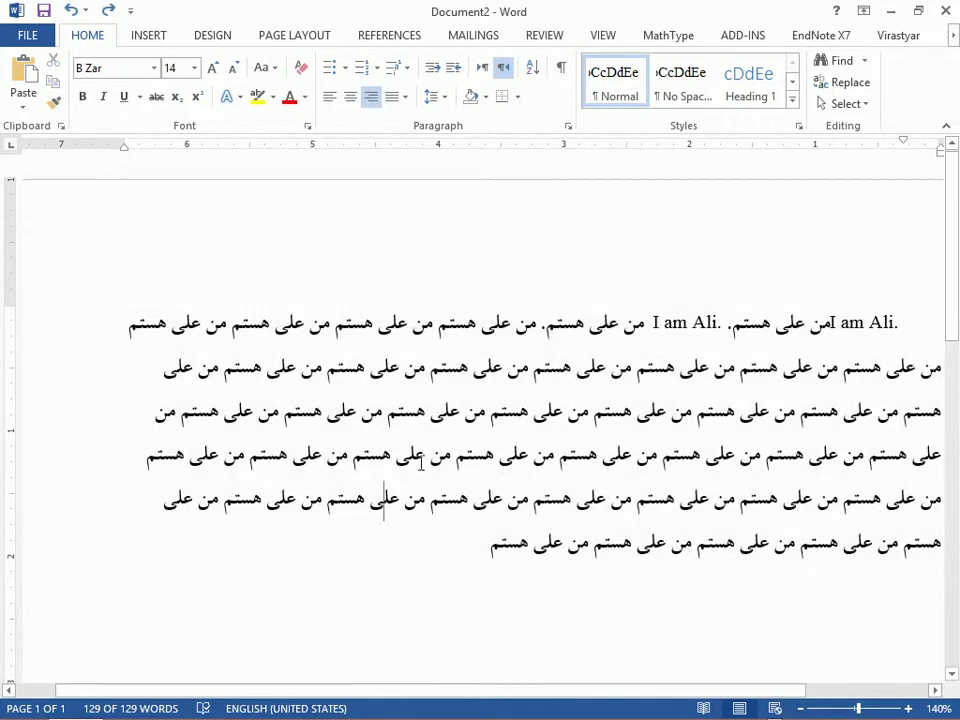
{"action": "right_click", "coordinate": [619, 88]}
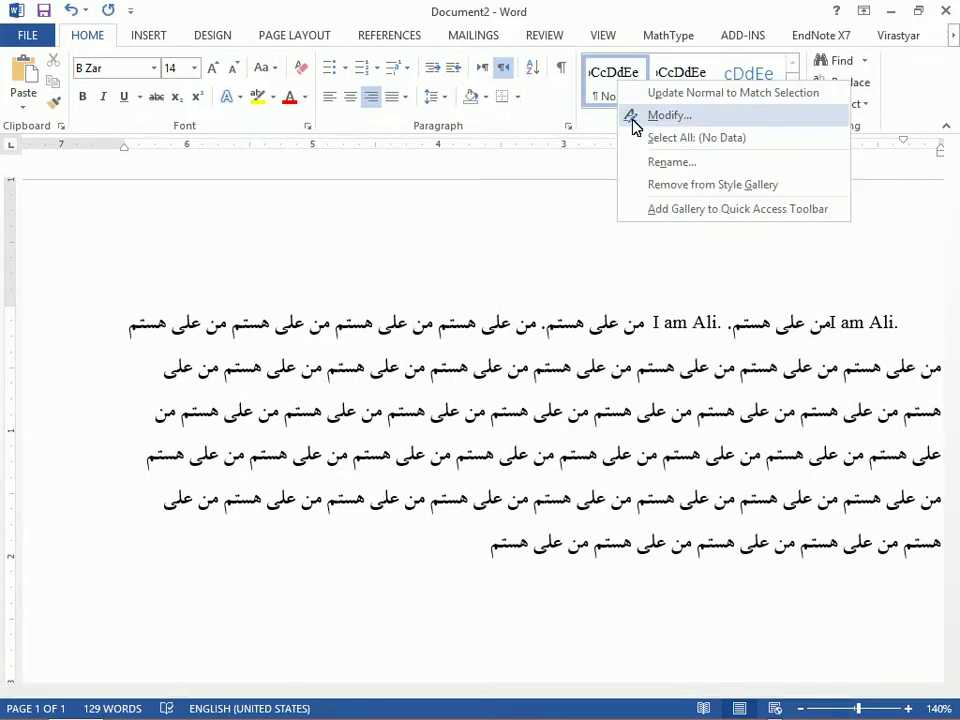
{"action": "left_click", "coordinate": [631, 120]}
{"action": "left_click", "coordinate": [330, 577]}
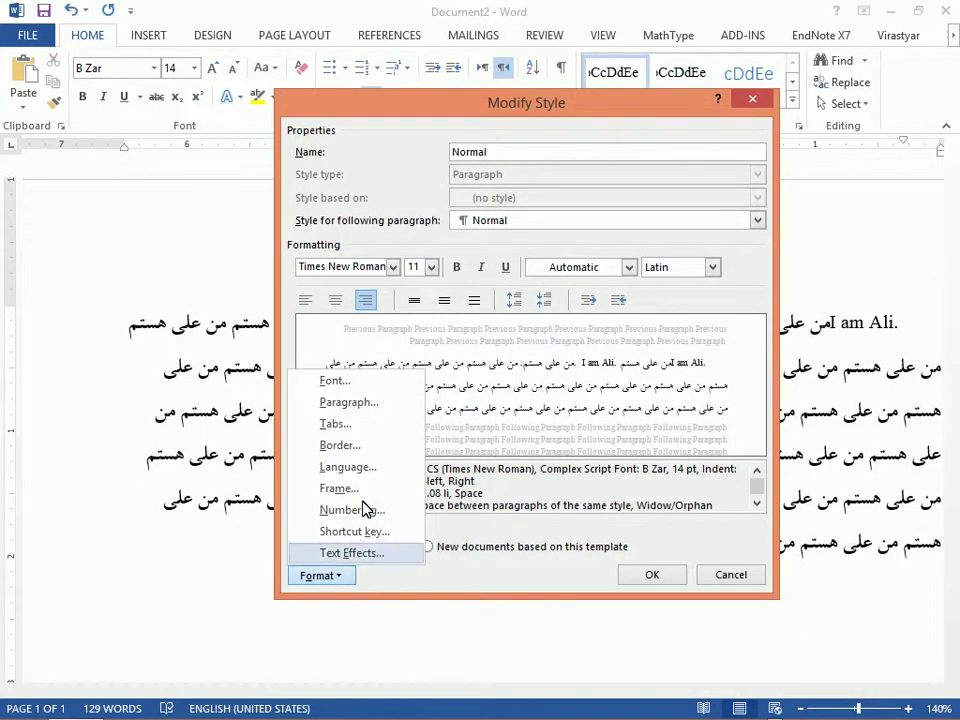
{"action": "left_click", "coordinate": [349, 402]}
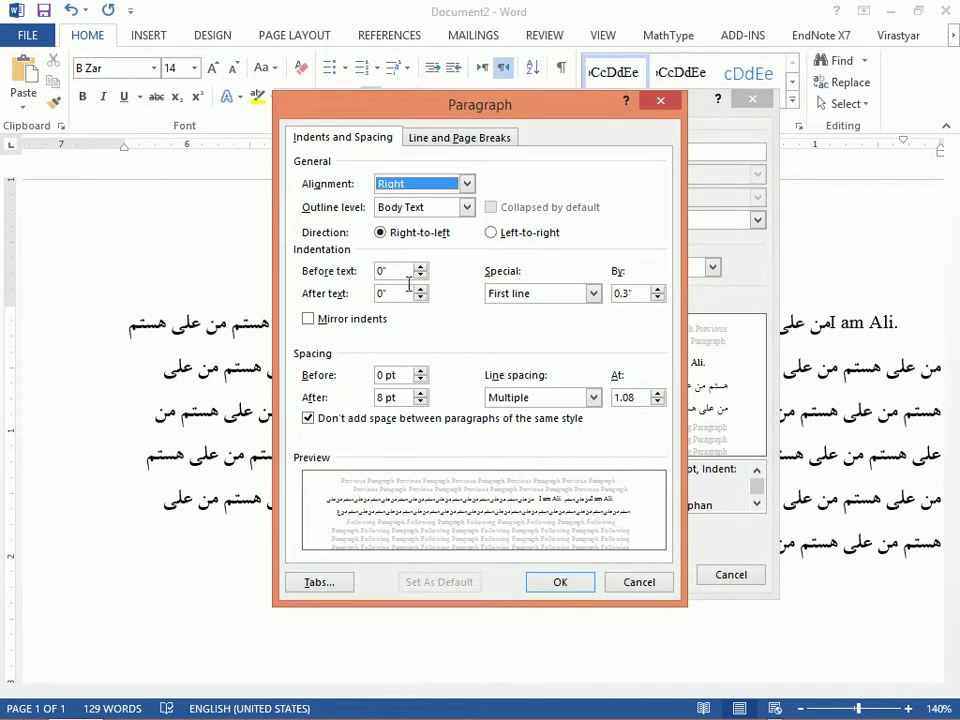
{"action": "left_click", "coordinate": [445, 186]}
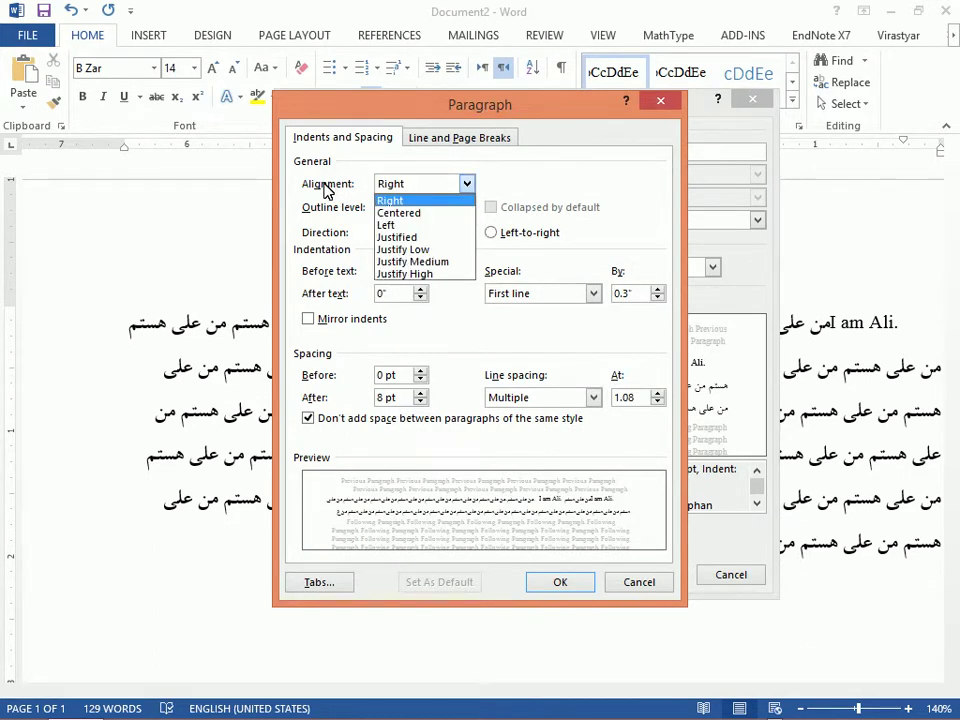
{"action": "left_click", "coordinate": [420, 258]}
{"action": "left_click", "coordinate": [558, 582]}
{"action": "left_click", "coordinate": [646, 574]}
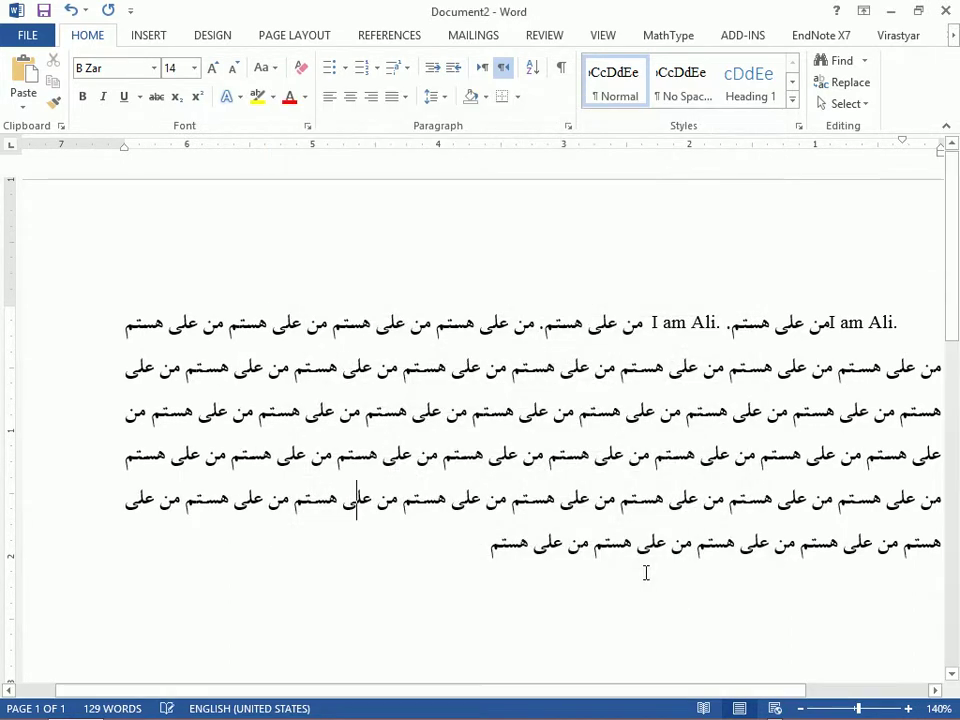
{"action": "key", "text": "alt+shift"}
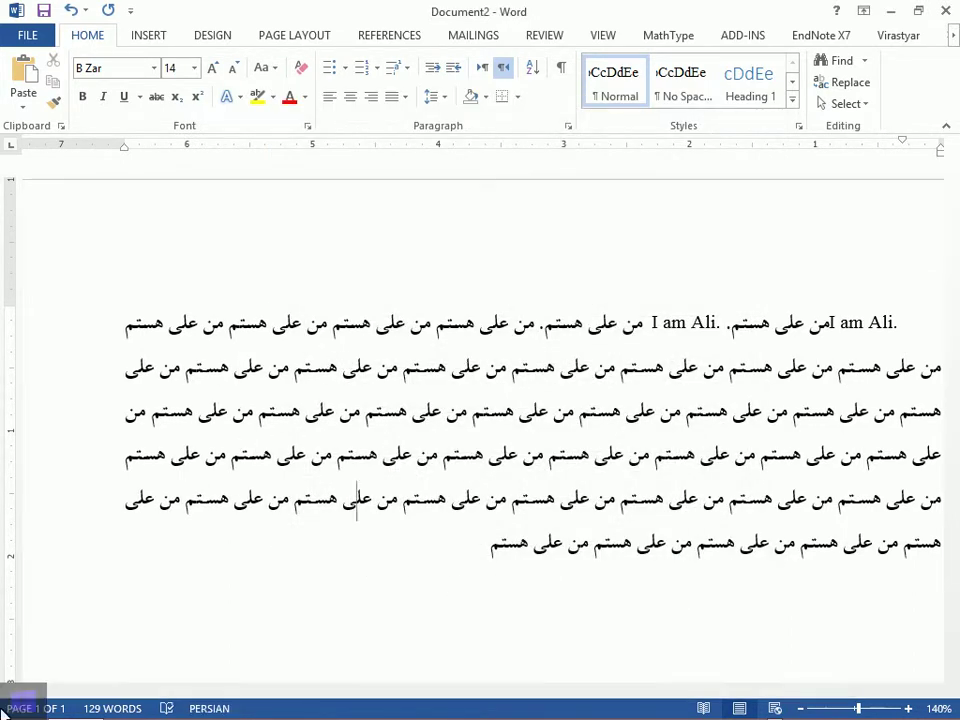
Save the document and place the cursor back in the text.
{"action": "left_click", "coordinate": [41, 17]}
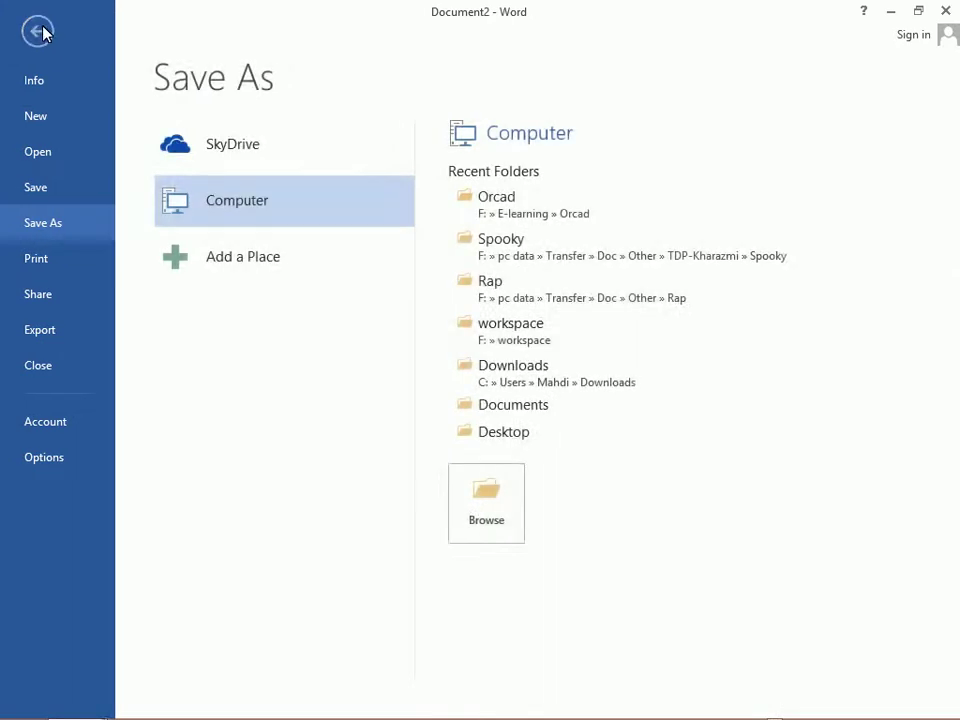
{"action": "left_click", "coordinate": [30, 27]}
{"action": "left_click", "coordinate": [562, 300]}
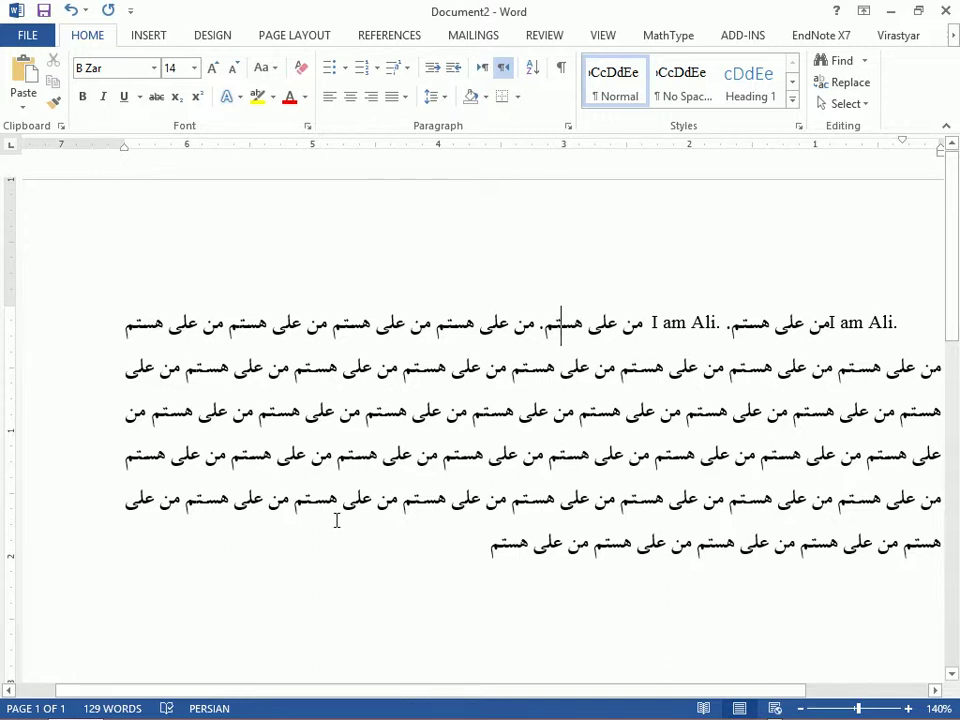
{"action": "key", "text": "ctrl+End"}
Insert an empty line above the Persian paragraph.
{"action": "key", "text": "alt+shift"}
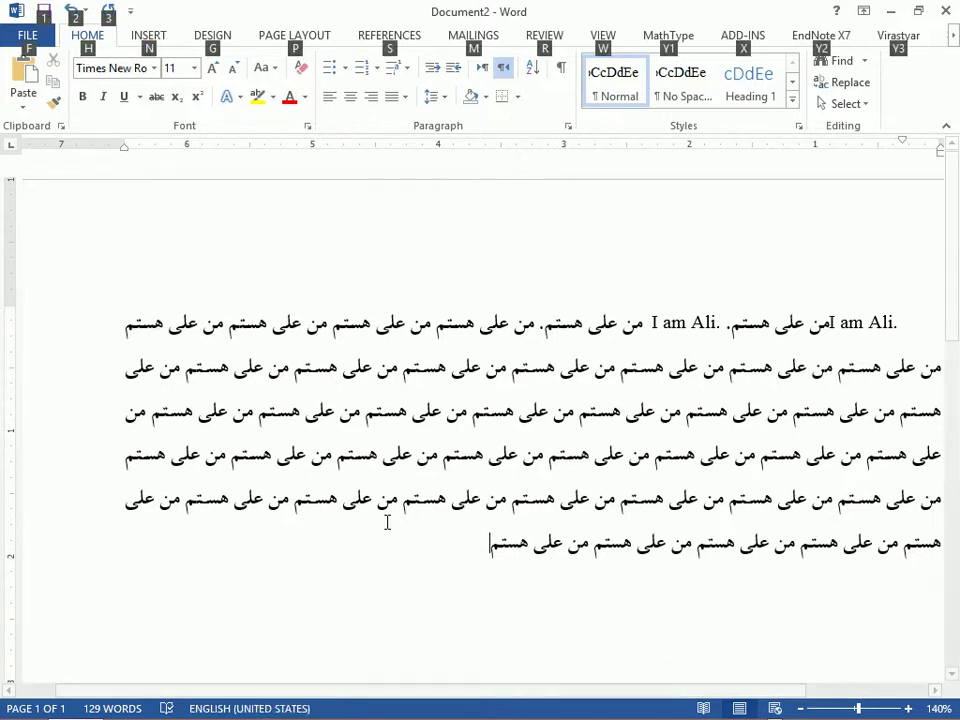
{"action": "key", "text": "alt+shift"}
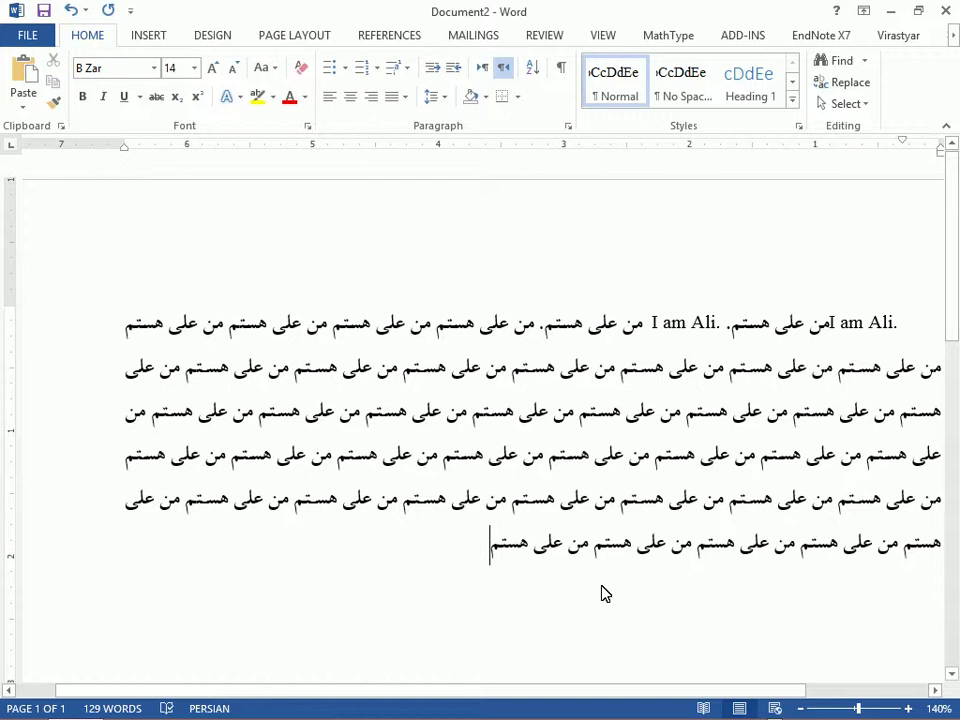
{"action": "key", "text": "Return"}
{"action": "key", "text": "alt+shift"}
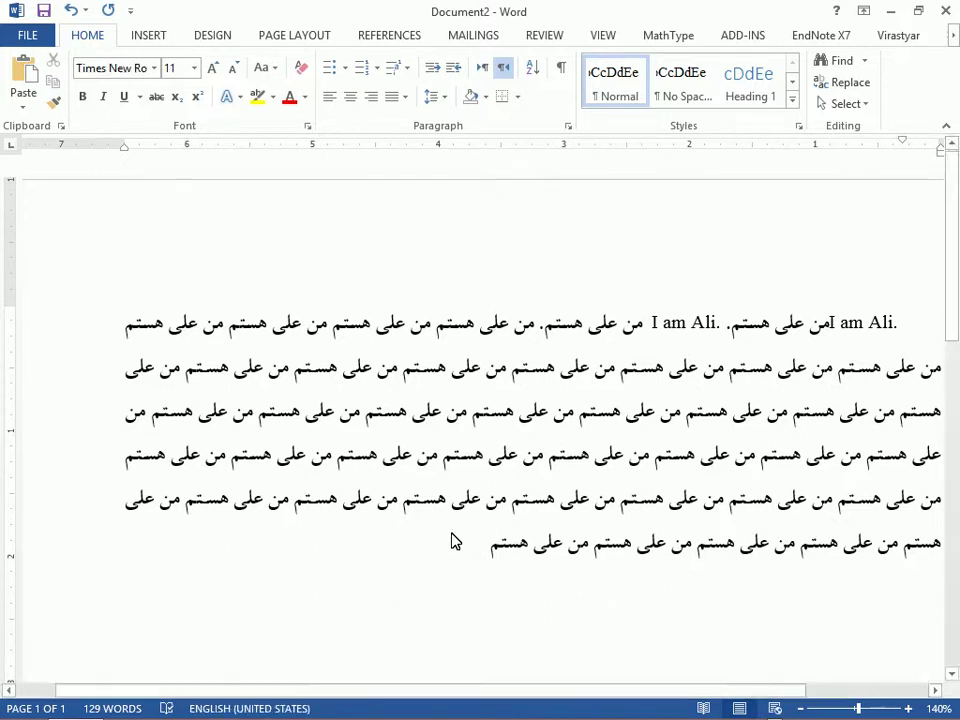
{"action": "key", "text": "Return"}
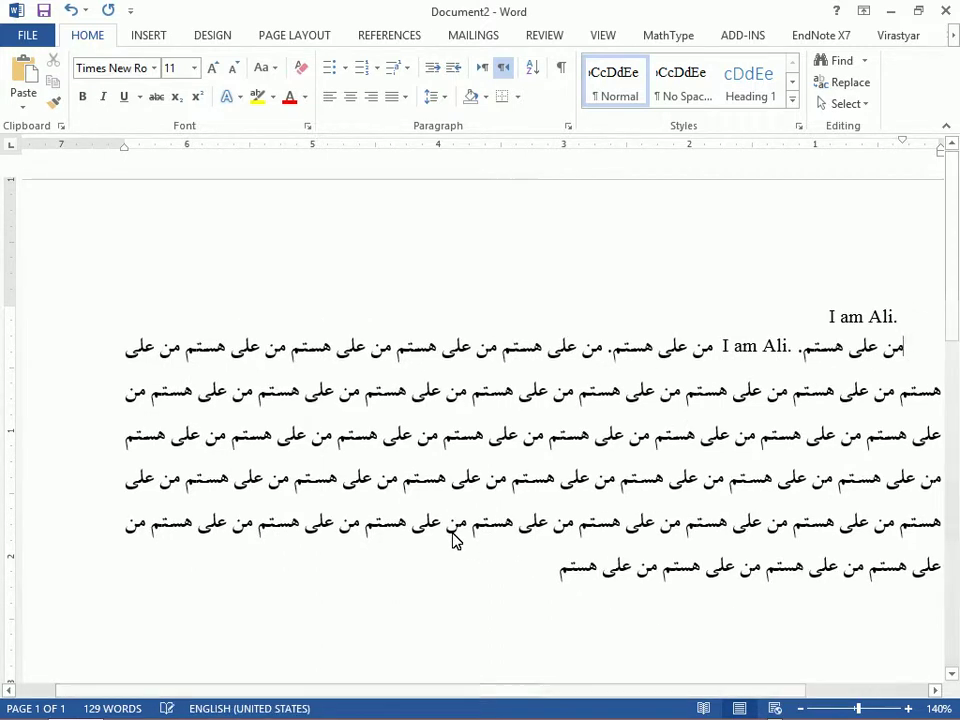
{"action": "key", "text": "BackSpace"}
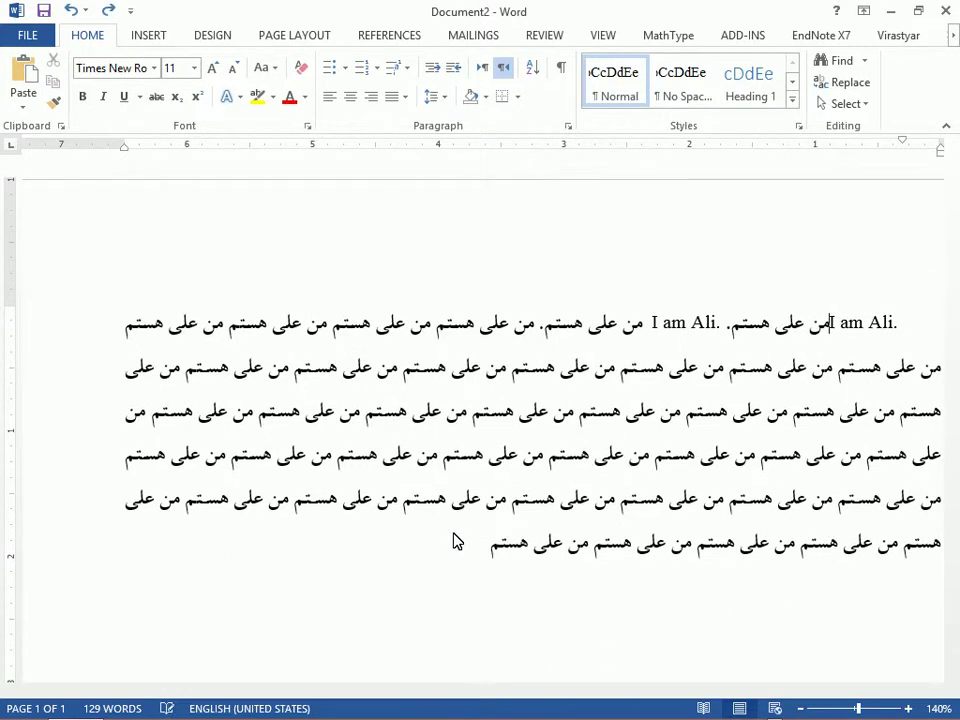
{"action": "key", "text": "Return"}
{"action": "key", "text": "Up"}
{"action": "key", "text": "alt+shift"}
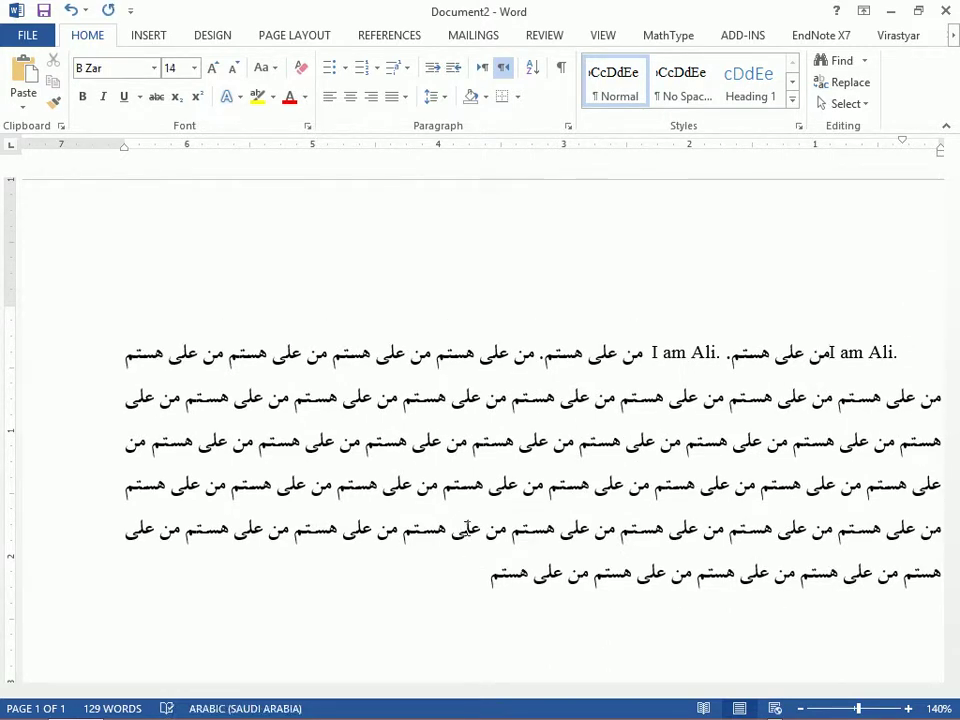
Make the empty top line a Heading 1 reading مقدمه.
{"action": "left_click", "coordinate": [750, 80]}
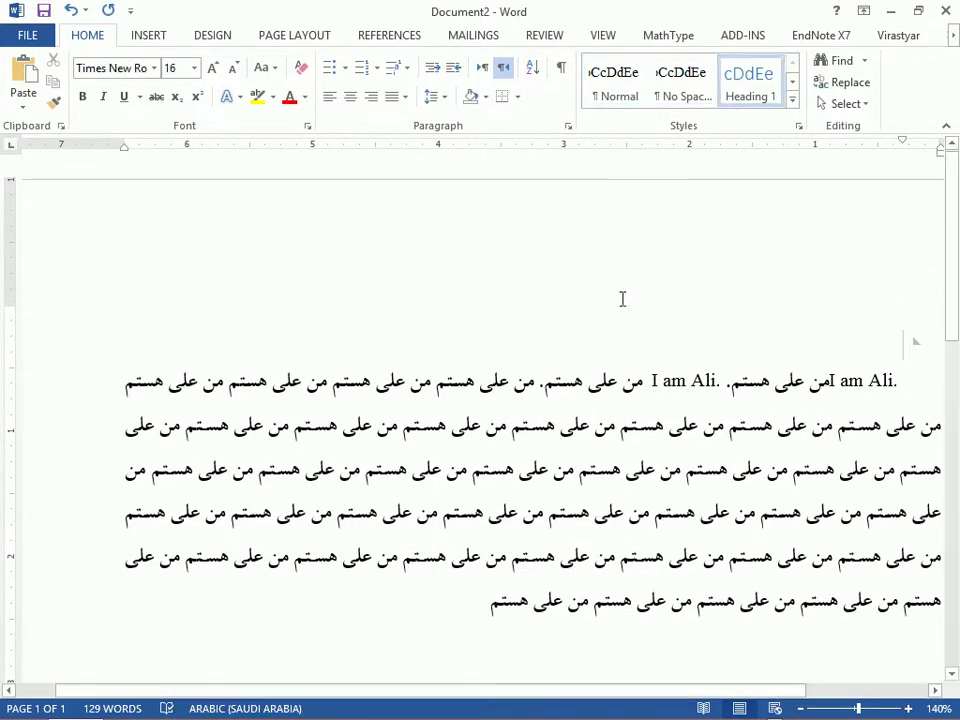
{"action": "key", "text": "alt+shift"}
{"action": "type", "text": "م"}
{"action": "type", "text": "قا"}
{"action": "type", "text": "د"}
{"action": "key", "text": "BackSpace"}
{"action": "type", "text": "دمه"}
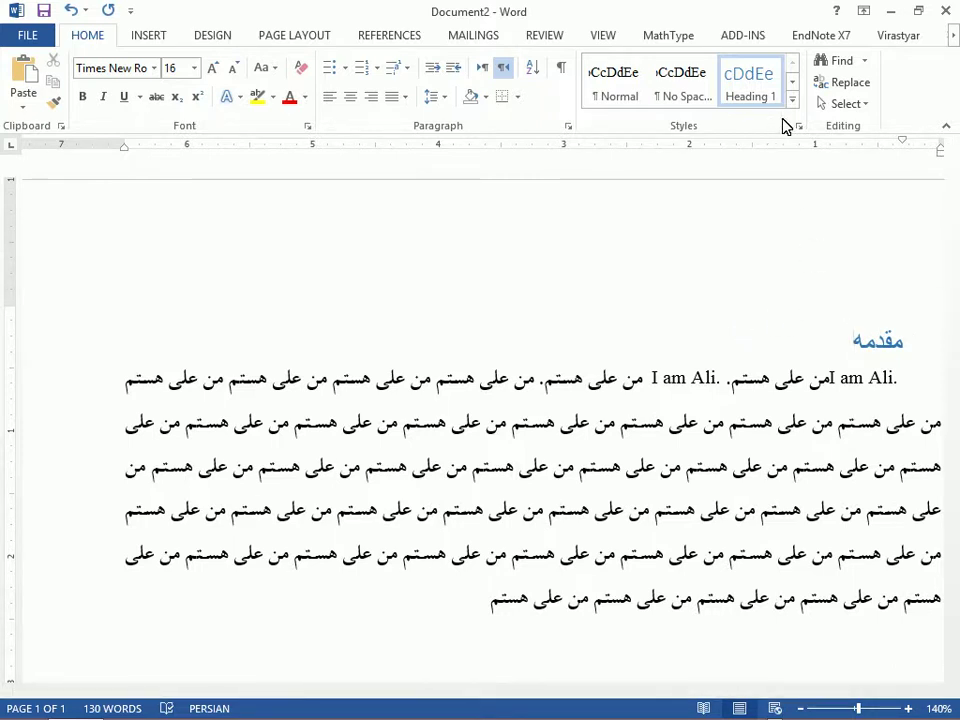
Start a new empty paragraph after the end of the body text.
{"action": "left_click", "coordinate": [490, 598]}
{"action": "key", "text": "Return"}
{"action": "scroll", "coordinate": [500, 537], "scroll_direction": "down", "scroll_amount": 1}
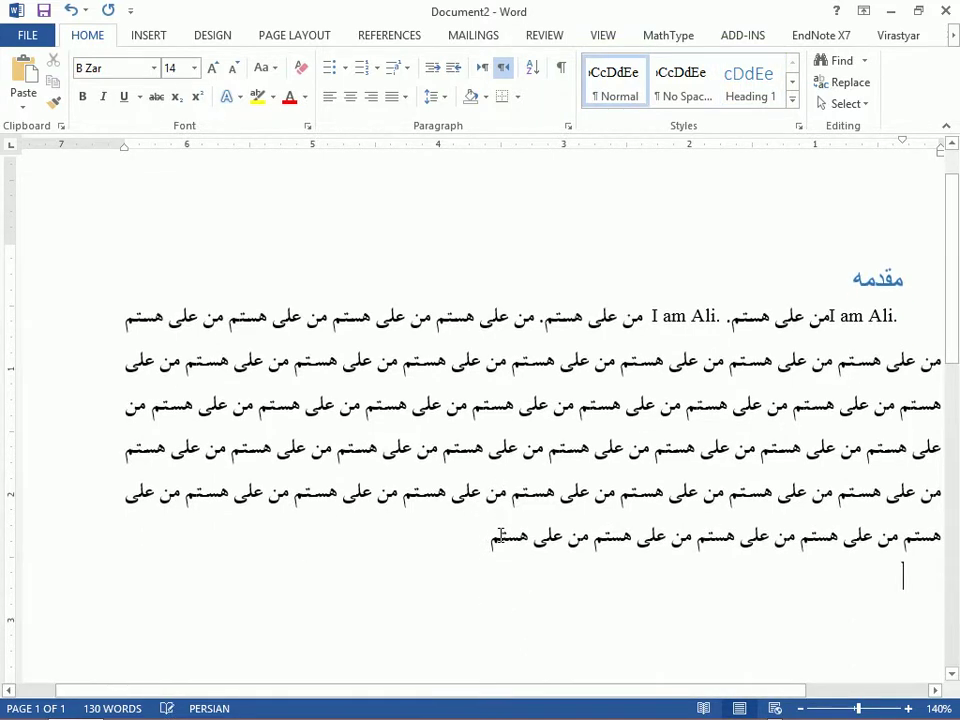
{"action": "scroll", "coordinate": [503, 531], "scroll_direction": "down", "scroll_amount": 1}
{"action": "type", "text": "ق"}
{"action": "key", "text": "BackSpace"}
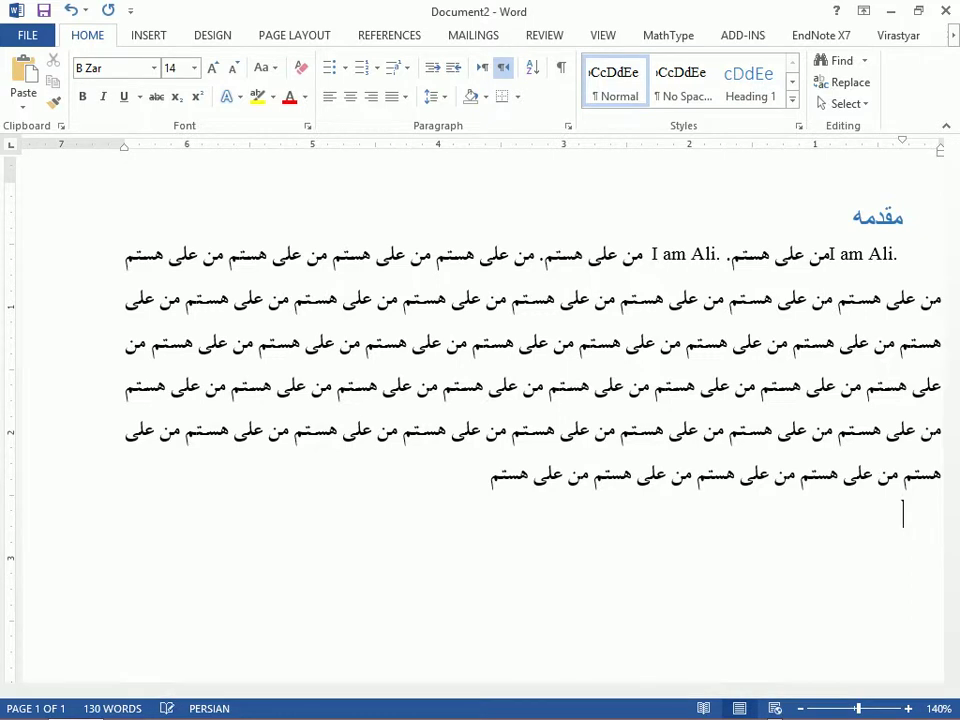
Add a Heading 2 line reading زیر مقدمه below the paragraph.
{"action": "left_click", "coordinate": [792, 99]}
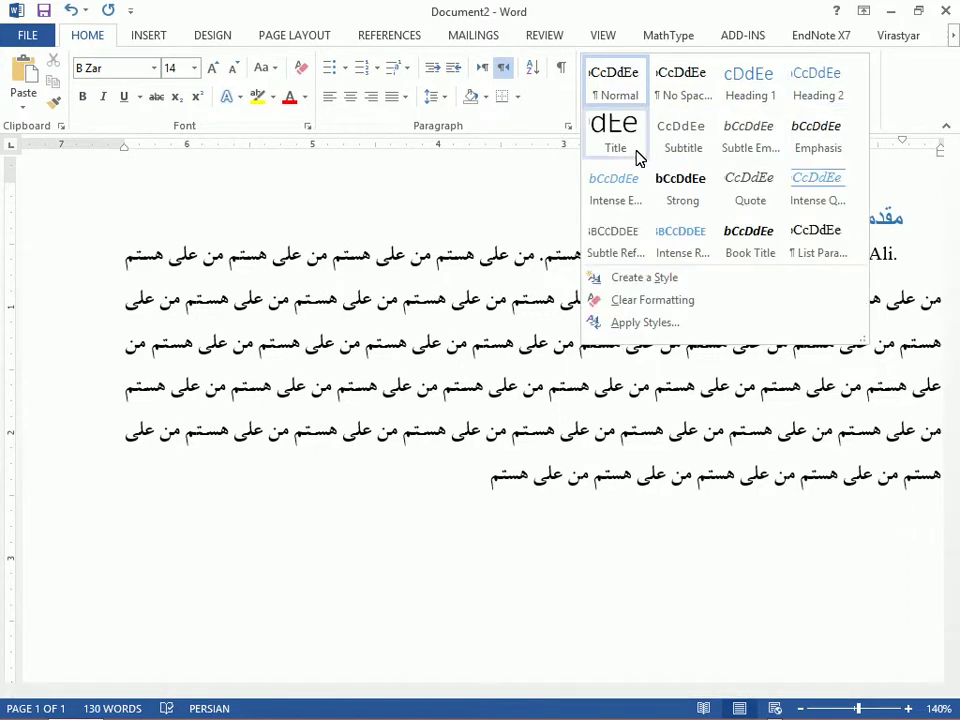
{"action": "left_click", "coordinate": [812, 92]}
{"action": "type", "text": "ف"}
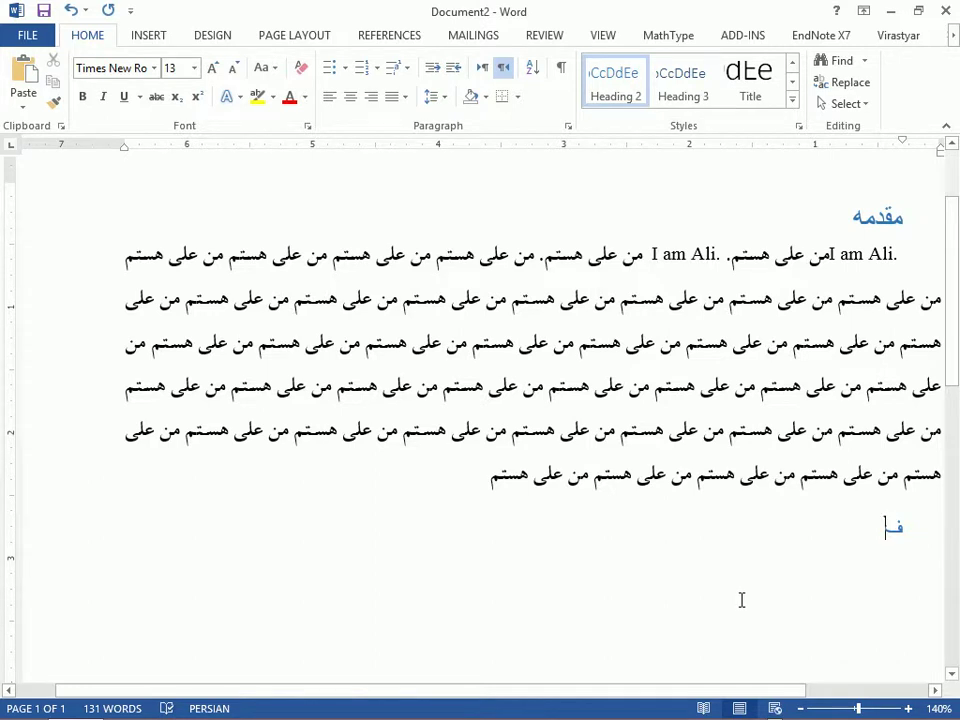
{"action": "key", "text": "BackSpace"}
{"action": "type", "text": "ز"}
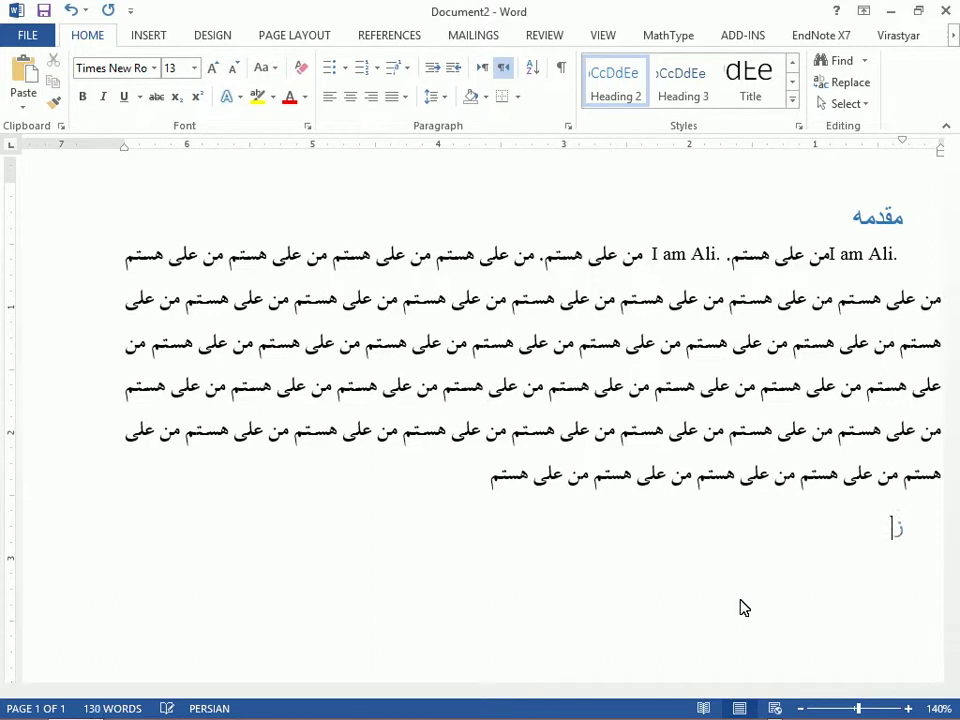
{"action": "type", "text": "یر مق"}
{"action": "type", "text": "دمه"}
{"action": "key", "text": "Return"}
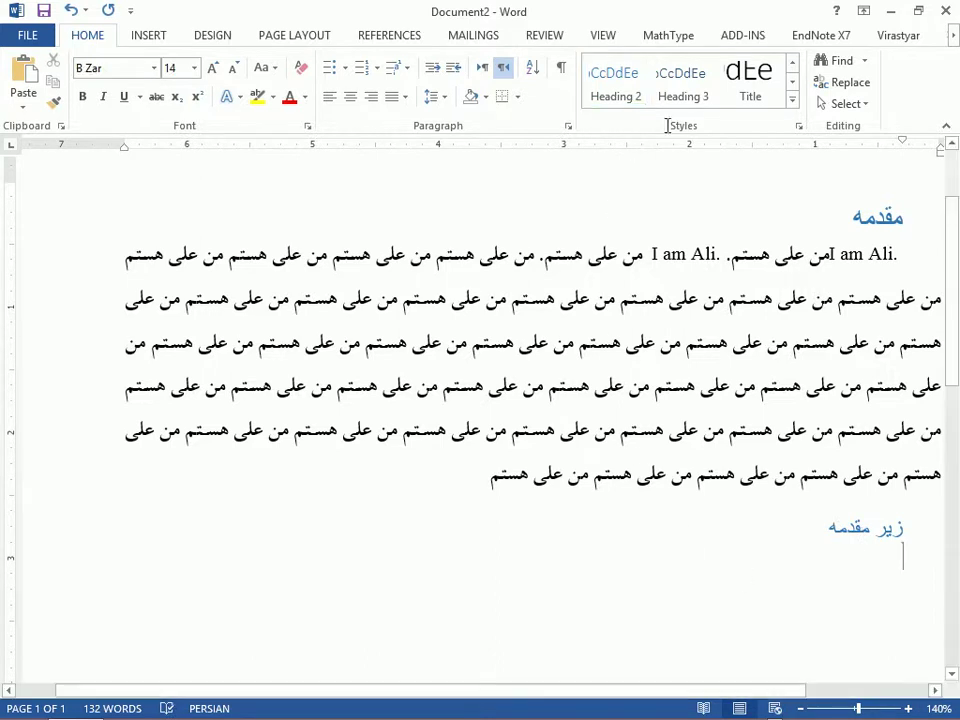
Add a Heading 1 line reading فصل اول, followed by an empty body line.
{"action": "left_click", "coordinate": [792, 62]}
{"action": "left_click", "coordinate": [752, 80]}
{"action": "type", "text": "ق"}
{"action": "type", "text": "ف"}
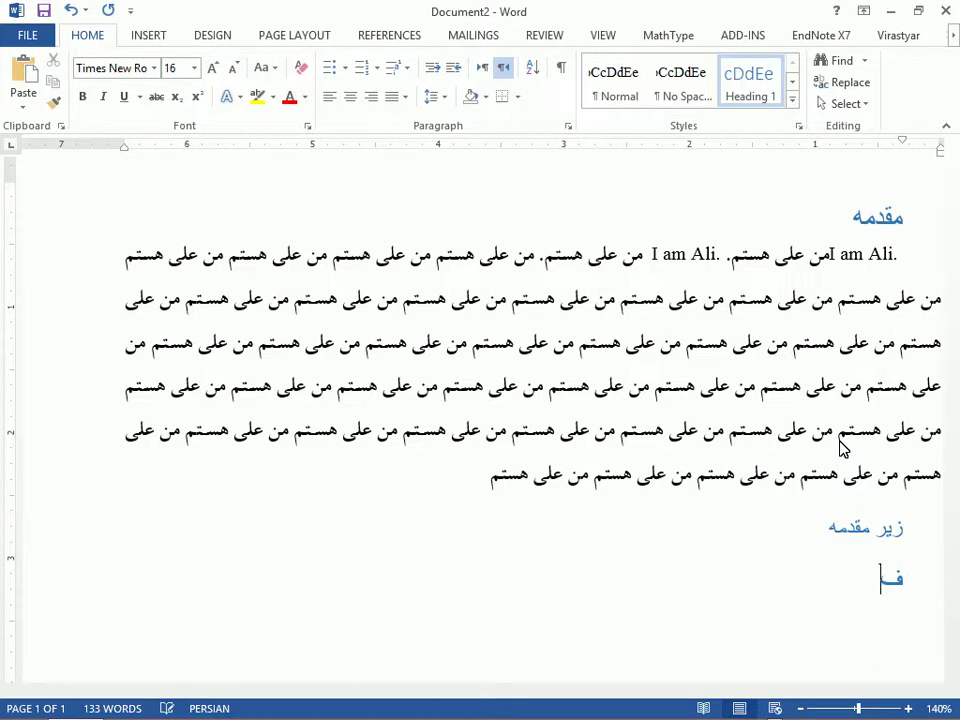
{"action": "type", "text": "ط"}
{"action": "key", "text": "BackSpace"}
{"action": "type", "text": "صل اول"}
{"action": "key", "text": "alt"}
{"action": "key", "text": "Return"}
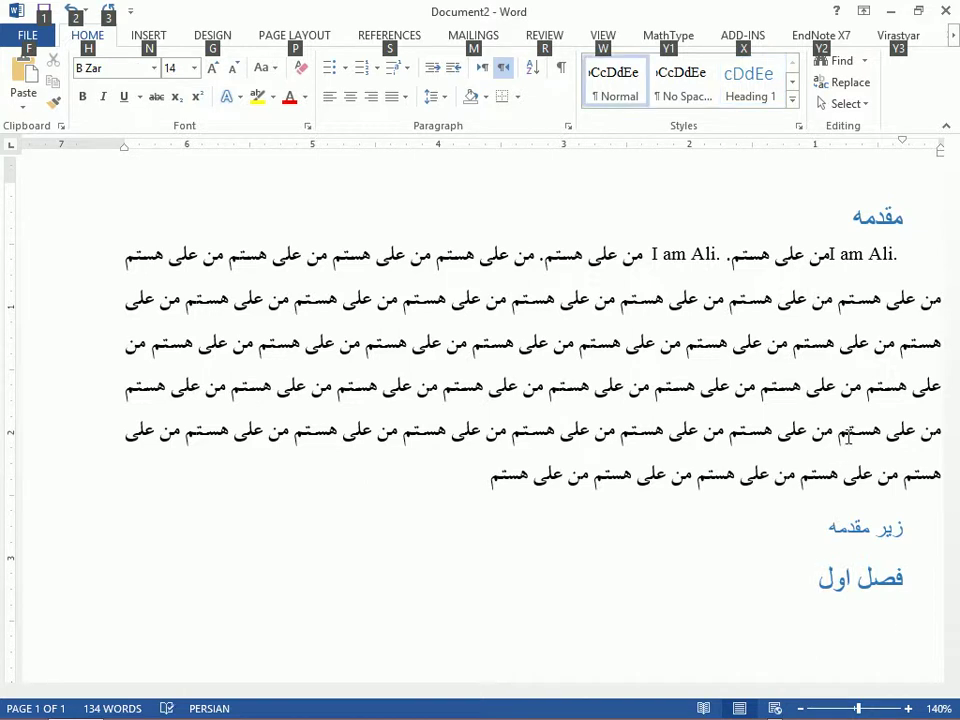
{"action": "right_click", "coordinate": [850, 630]}
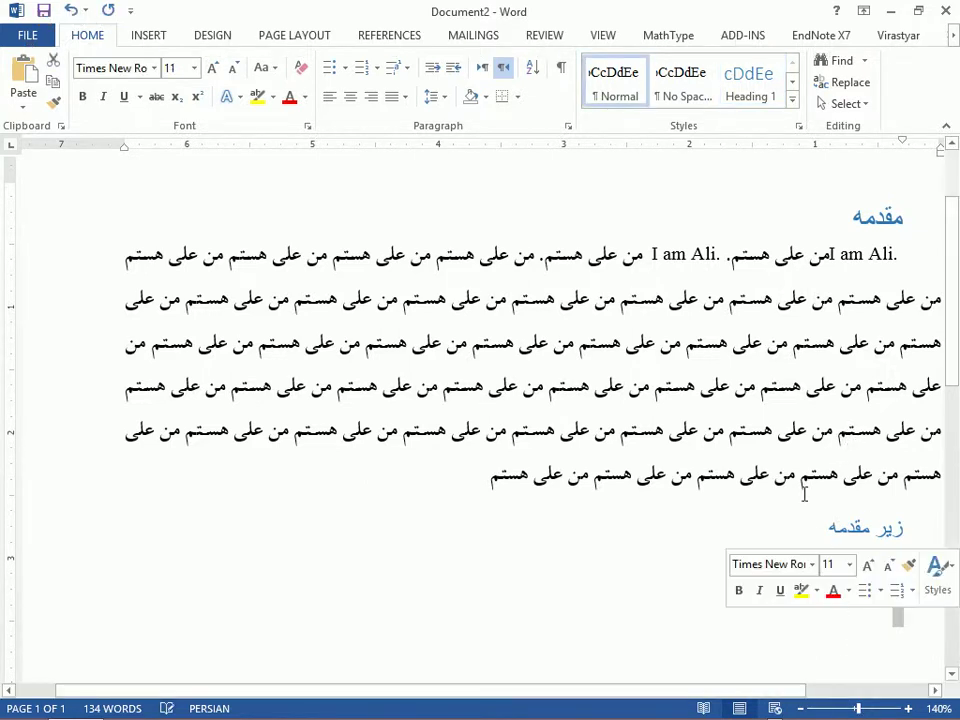
{"action": "left_click", "coordinate": [857, 628]}
{"action": "right_click", "coordinate": [862, 626]}
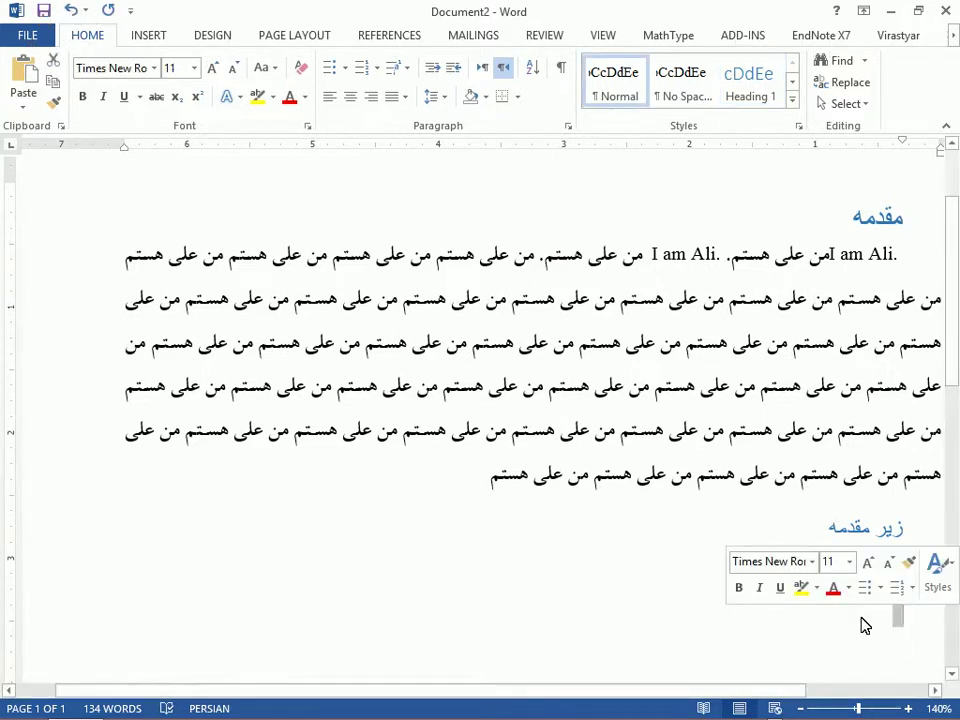
{"action": "left_click", "coordinate": [809, 622]}
Type two متن lines under فصل اول.
{"action": "left_click_drag", "start_coordinate": [491, 476], "coordinate": [897, 475]}
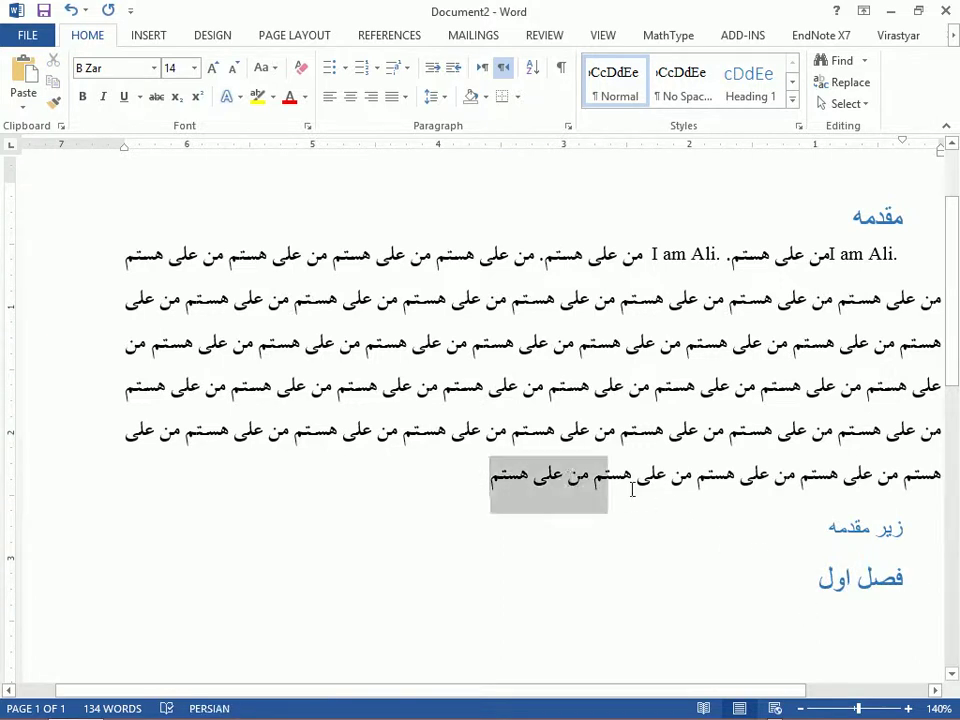
{"action": "left_click", "coordinate": [790, 598]}
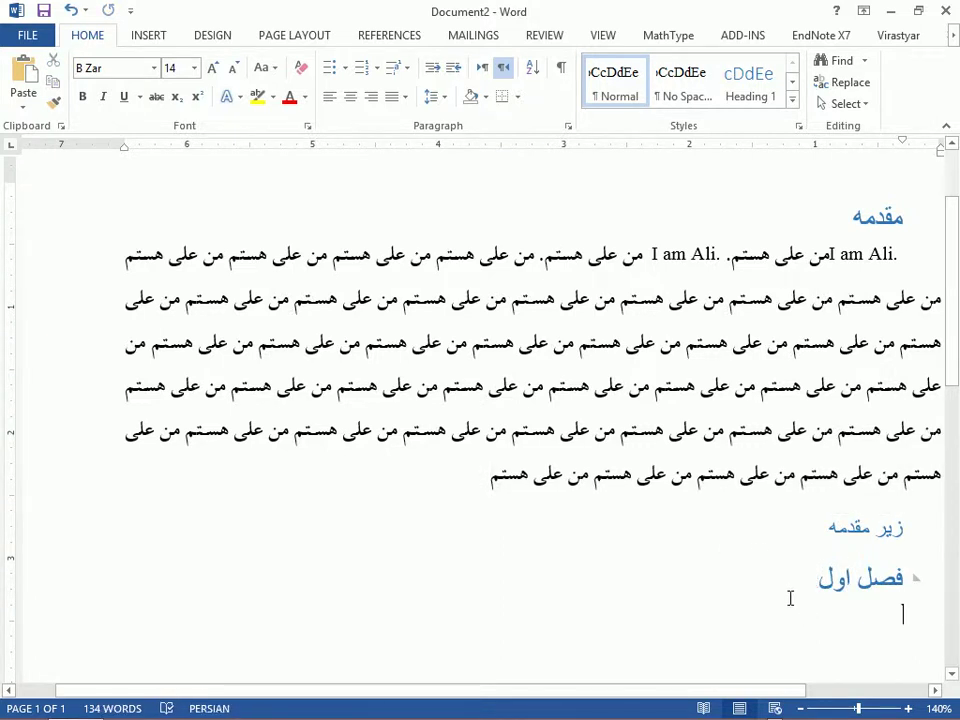
{"action": "type", "text": "متن"}
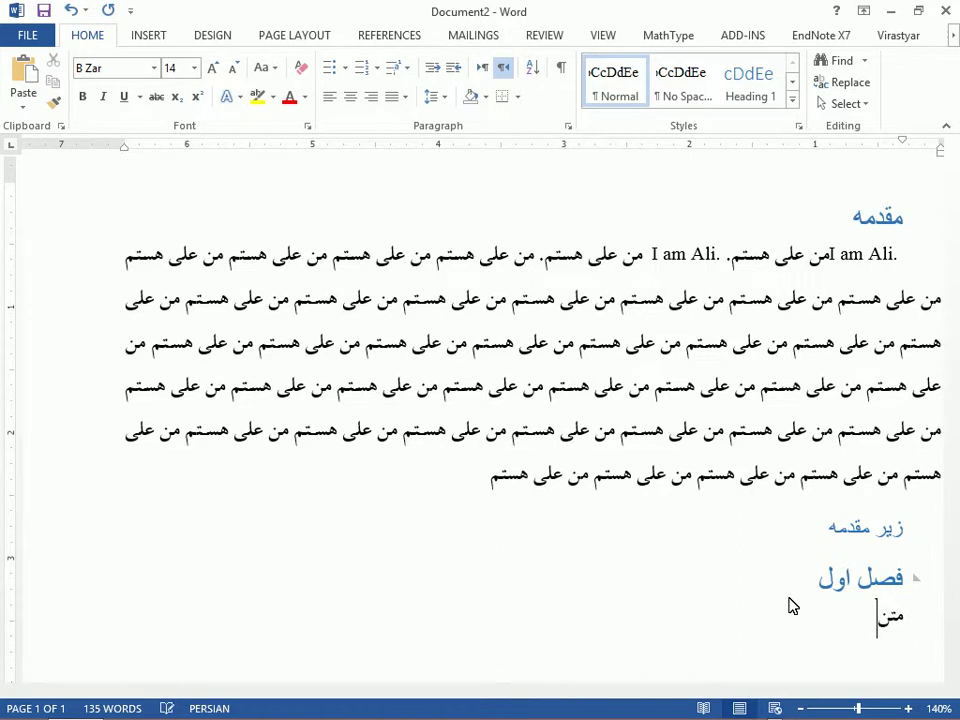
{"action": "key", "text": "shift+Right"}
{"action": "key", "text": "shift+Right"}
{"action": "key", "text": "shift+Right"}
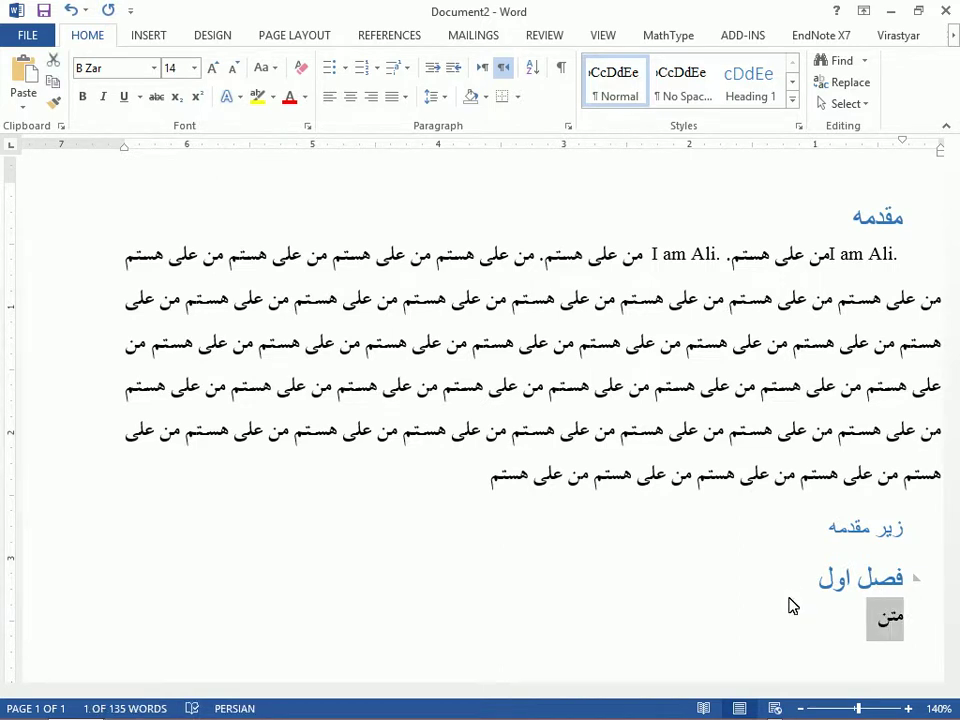
{"action": "key", "text": "ctrl+c"}
{"action": "key", "text": "ctrl+v"}
{"action": "key", "text": "ctrl+v"}
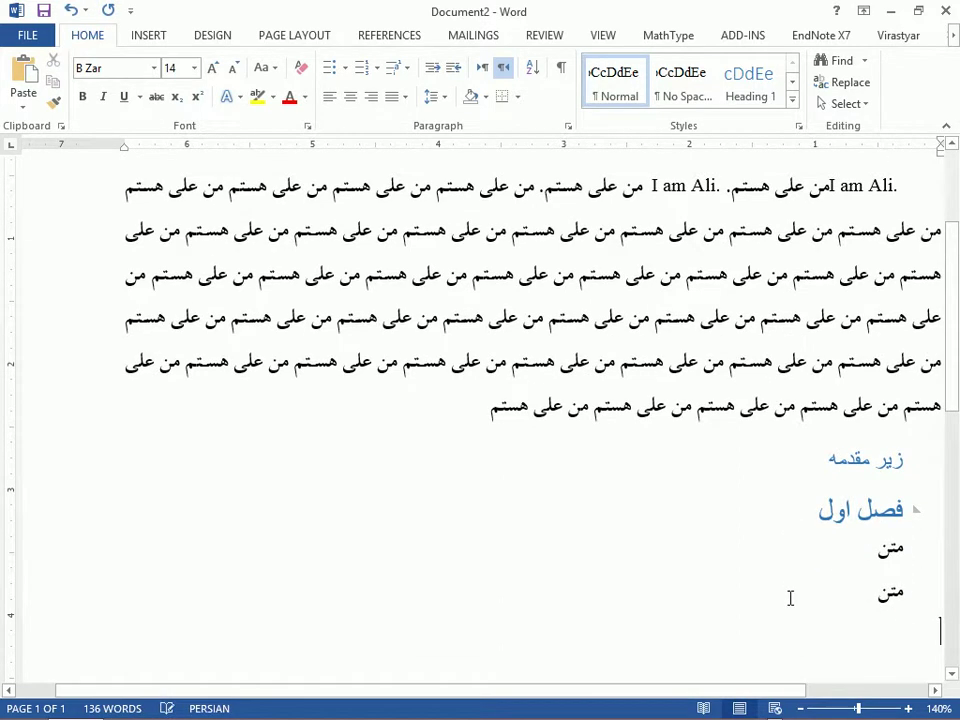
{"action": "key", "text": "BackSpace"}
{"action": "key", "text": "BackSpace"}
{"action": "type", "text": "ن"}
{"action": "key", "text": "Return"}
Add a Heading 2 زیر فصل اول and paste two متن lines beneath it.
{"action": "left_click", "coordinate": [791, 100]}
{"action": "left_click", "coordinate": [793, 103]}
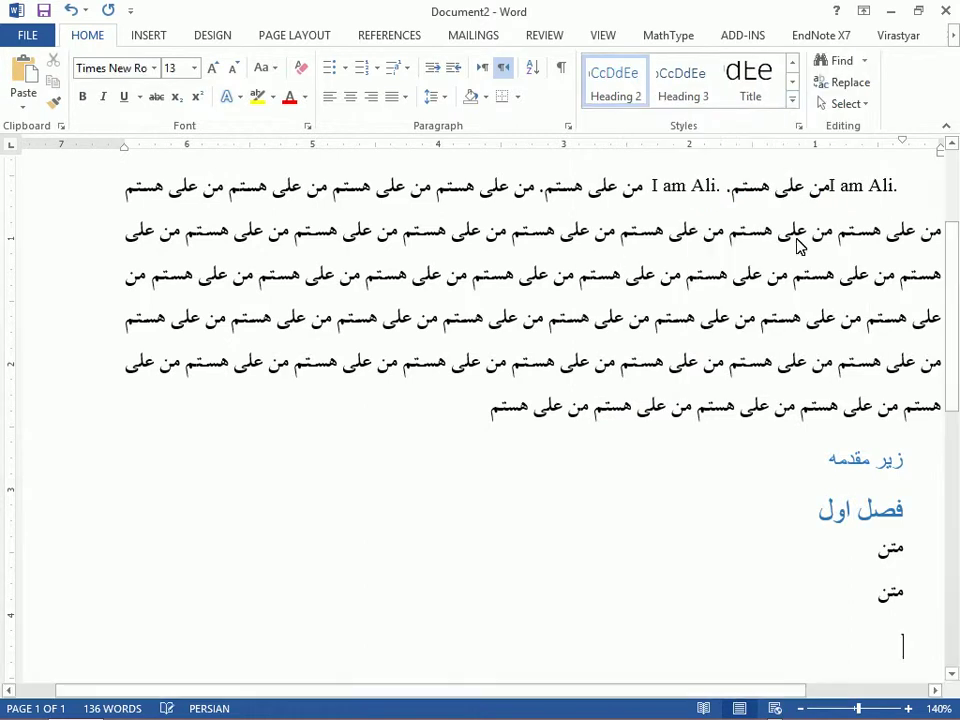
{"action": "key", "text": "alt+shift"}
{"action": "type", "text": "cd"}
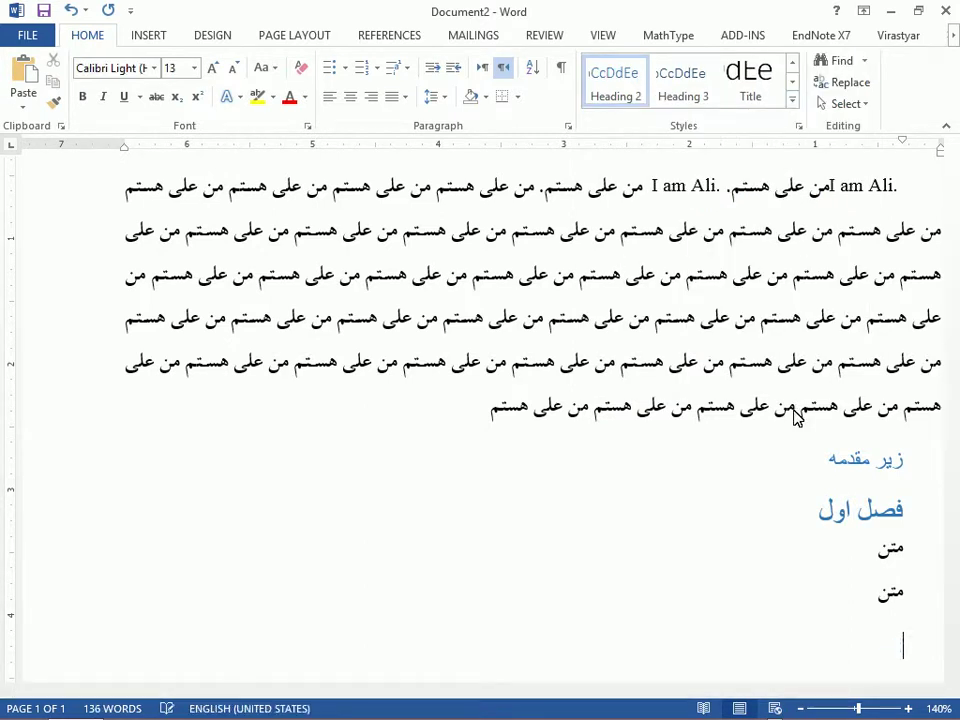
{"action": "key", "text": "alt+shift"}
{"action": "type", "text": "زیز"}
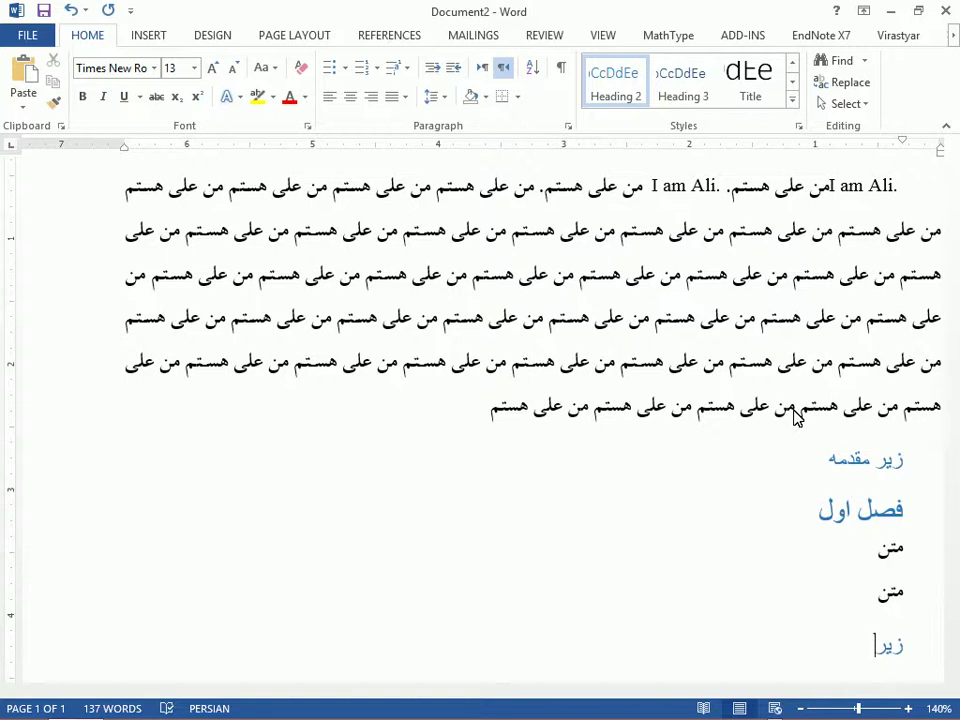
{"action": "type", "text": " فصل اول"}
{"action": "key", "text": "alt"}
{"action": "key", "text": "Return"}
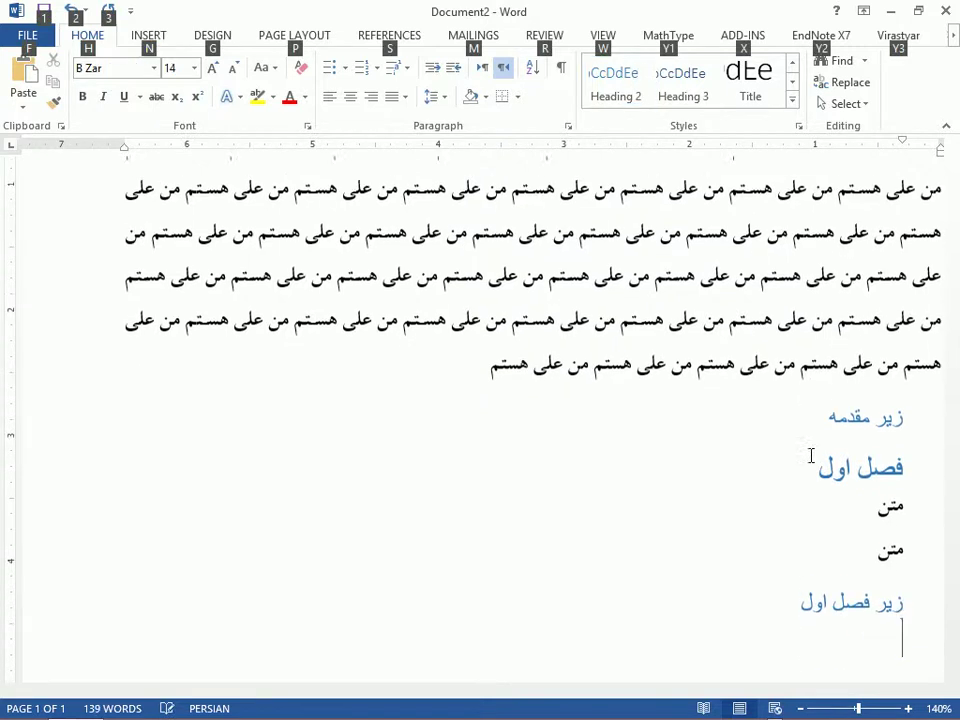
{"action": "left_click_drag", "start_coordinate": [833, 516], "coordinate": [853, 575]}
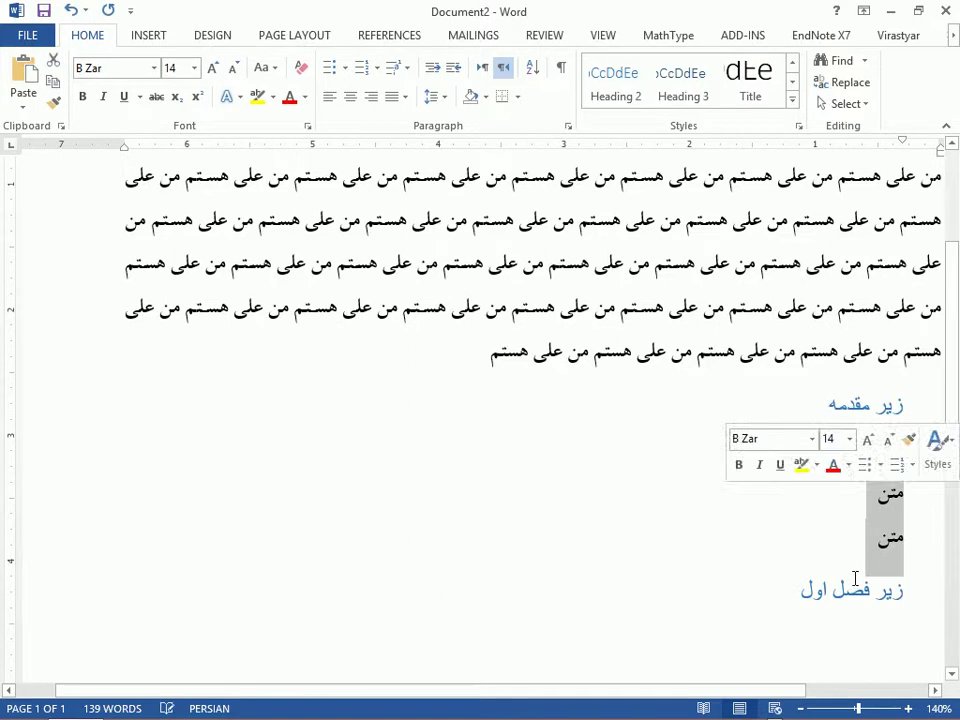
{"action": "key", "text": "ctrl+v"}
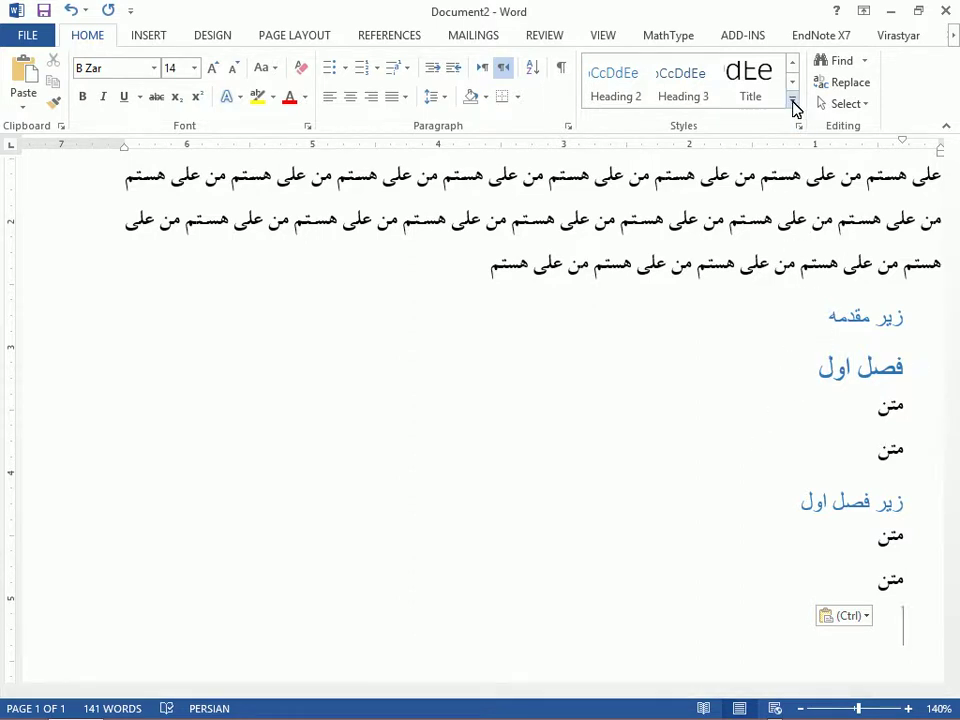
Change the Heading 1 style's complex-script font to B Titr so فصل اول displays in it.
{"action": "left_click", "coordinate": [795, 108]}
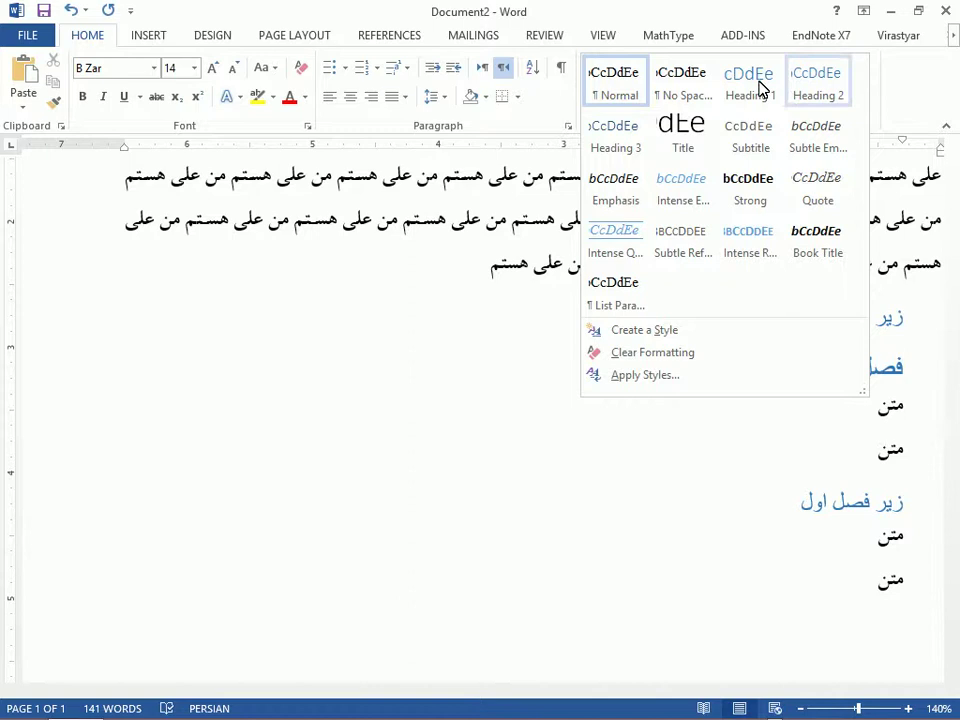
{"action": "right_click", "coordinate": [759, 90]}
{"action": "left_click", "coordinate": [706, 118]}
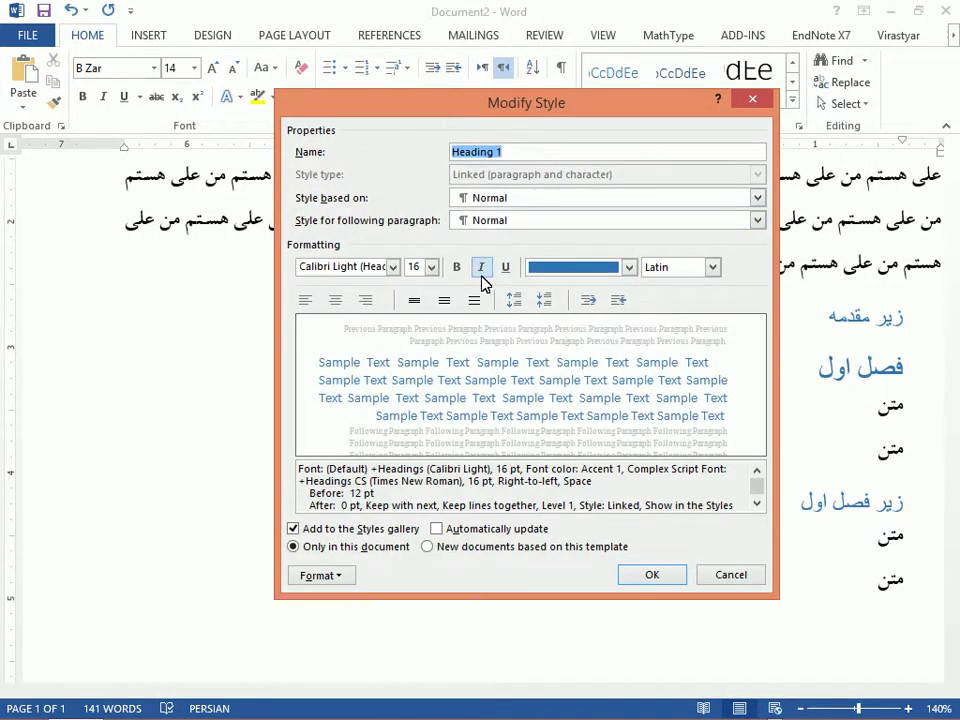
{"action": "left_click", "coordinate": [392, 267]}
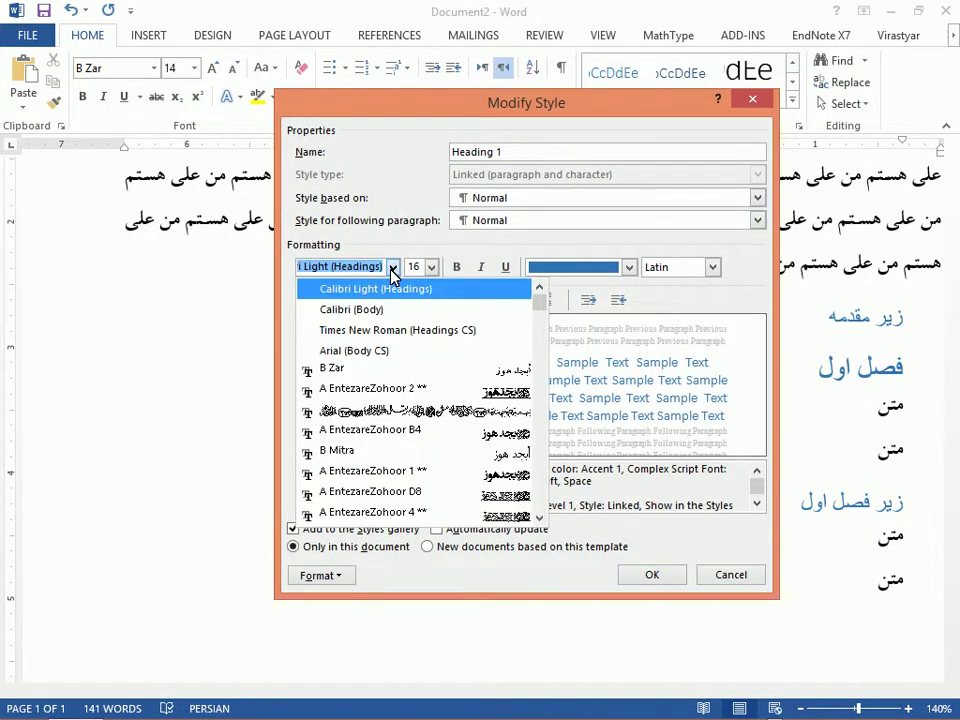
{"action": "type", "text": "ذ"}
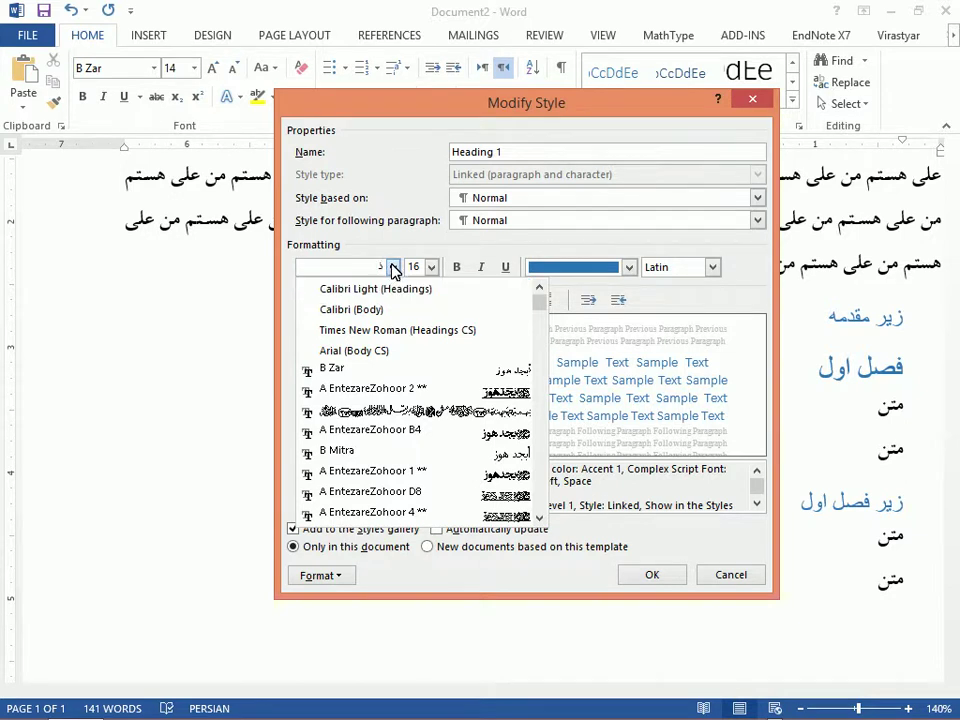
{"action": "left_click", "coordinate": [698, 264]}
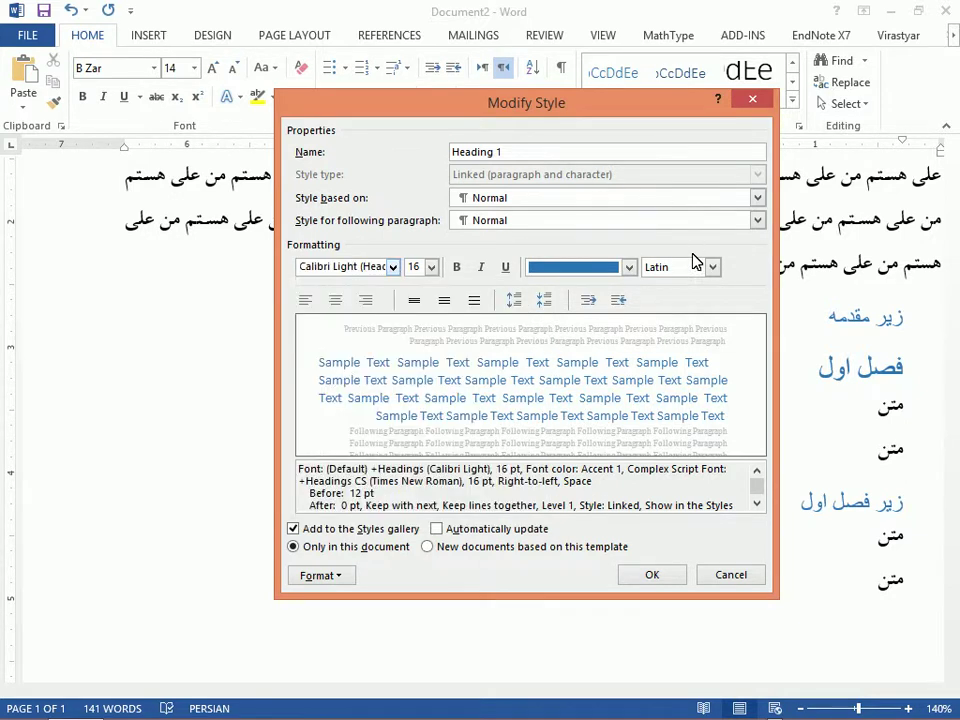
{"action": "left_click", "coordinate": [705, 268]}
{"action": "left_click", "coordinate": [684, 308]}
{"action": "left_click", "coordinate": [355, 265]}
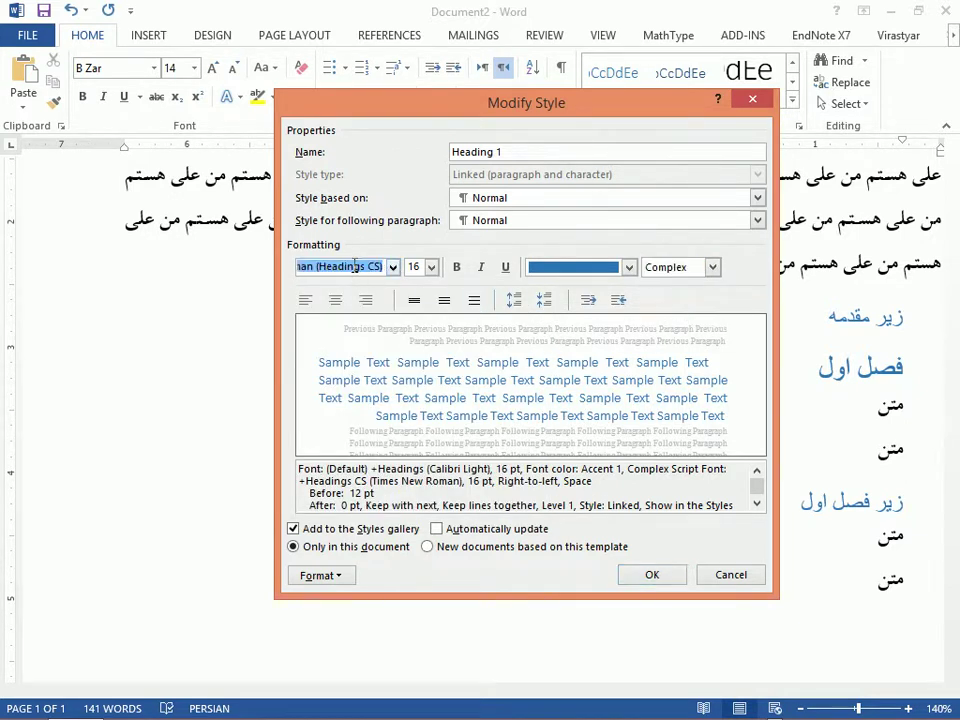
{"action": "type", "text": "B Titr"}
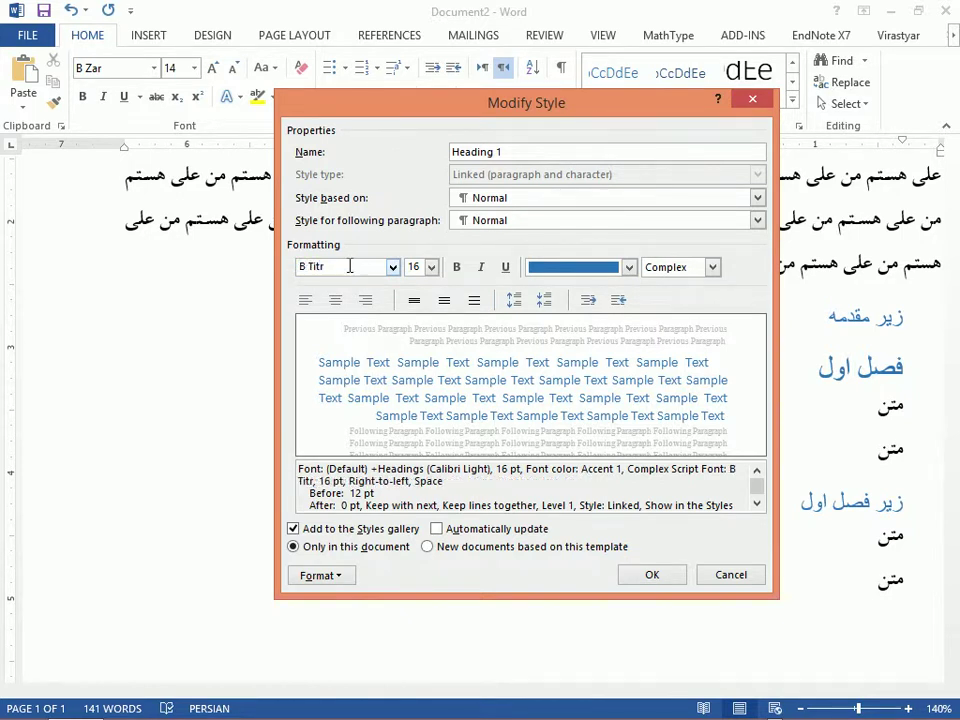
{"action": "left_click", "coordinate": [652, 576]}
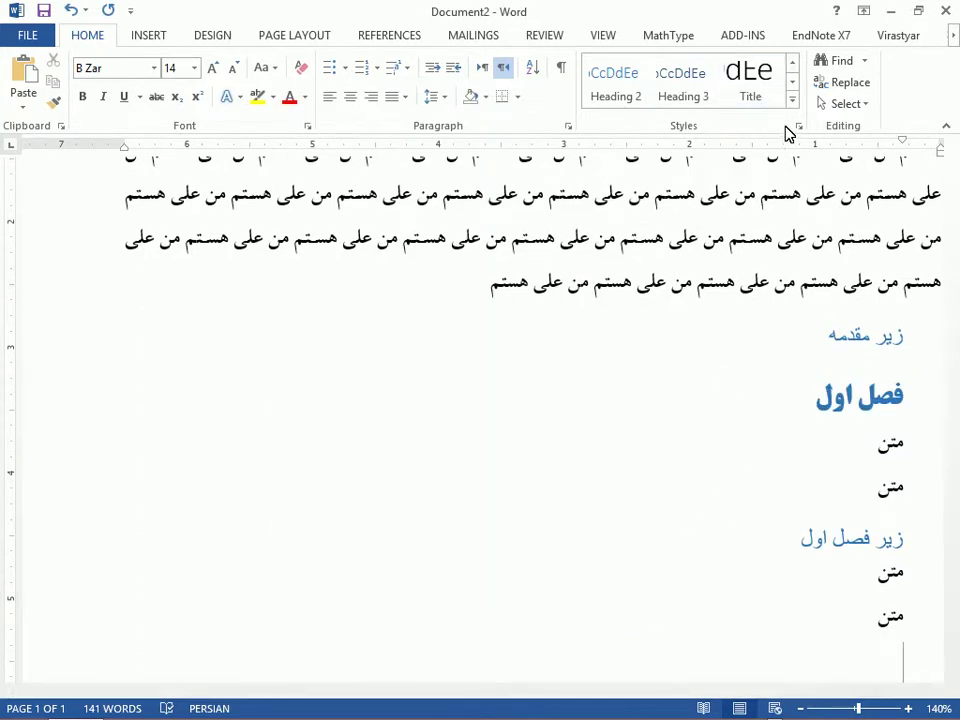
Give the Heading 2 style the B Titr font with Automatic colour.
{"action": "right_click", "coordinate": [633, 96]}
{"action": "left_click", "coordinate": [645, 122]}
{"action": "left_click", "coordinate": [325, 576]}
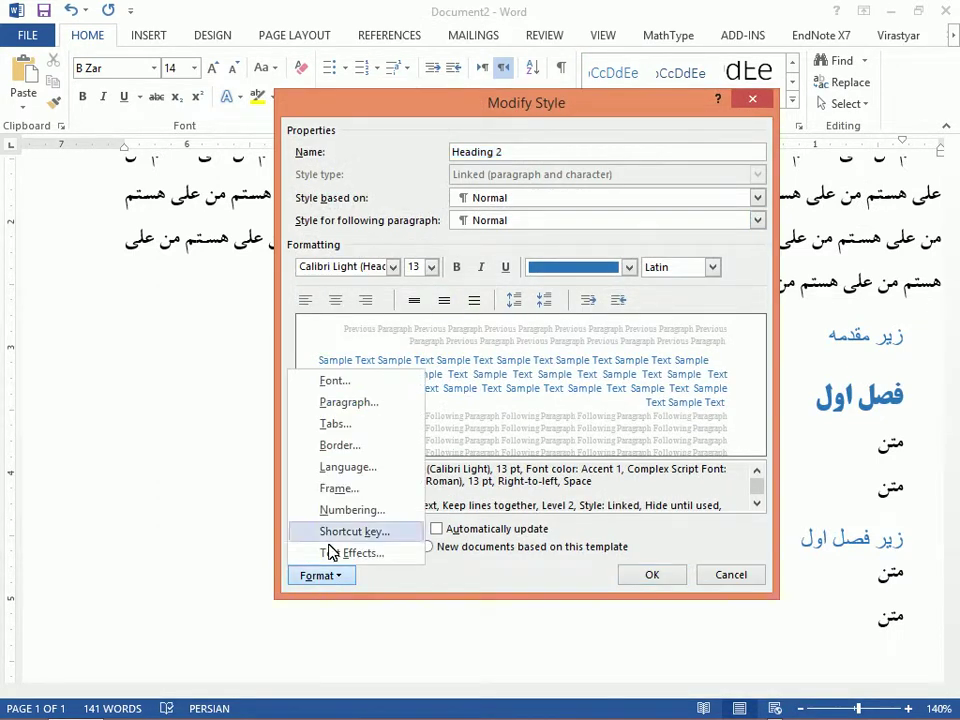
{"action": "left_click", "coordinate": [352, 400]}
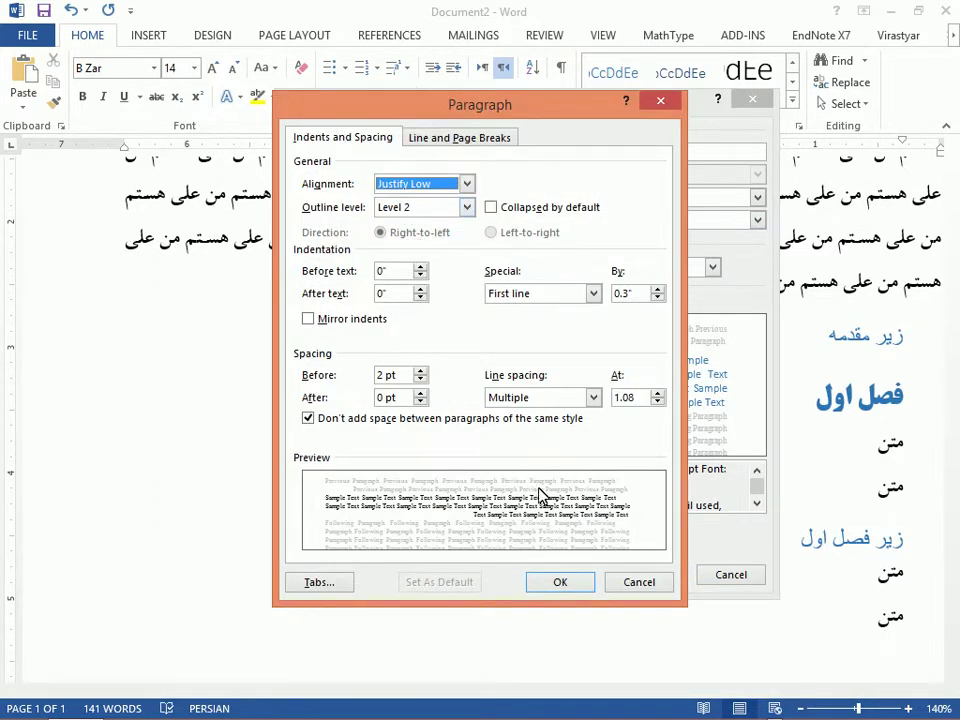
{"action": "left_click", "coordinate": [643, 582]}
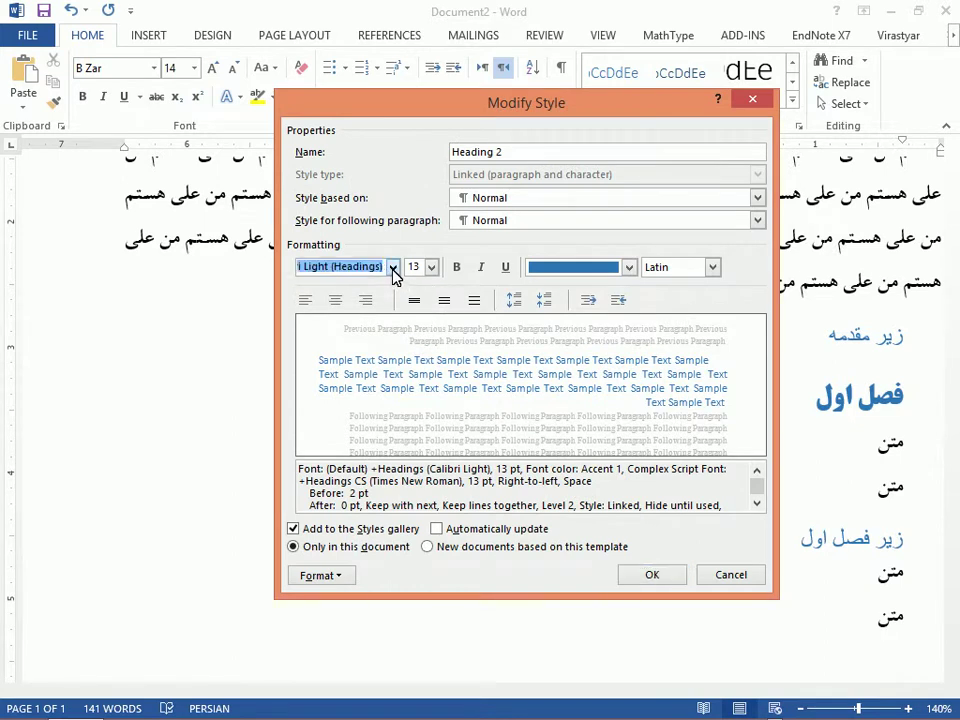
{"action": "left_click", "coordinate": [393, 268]}
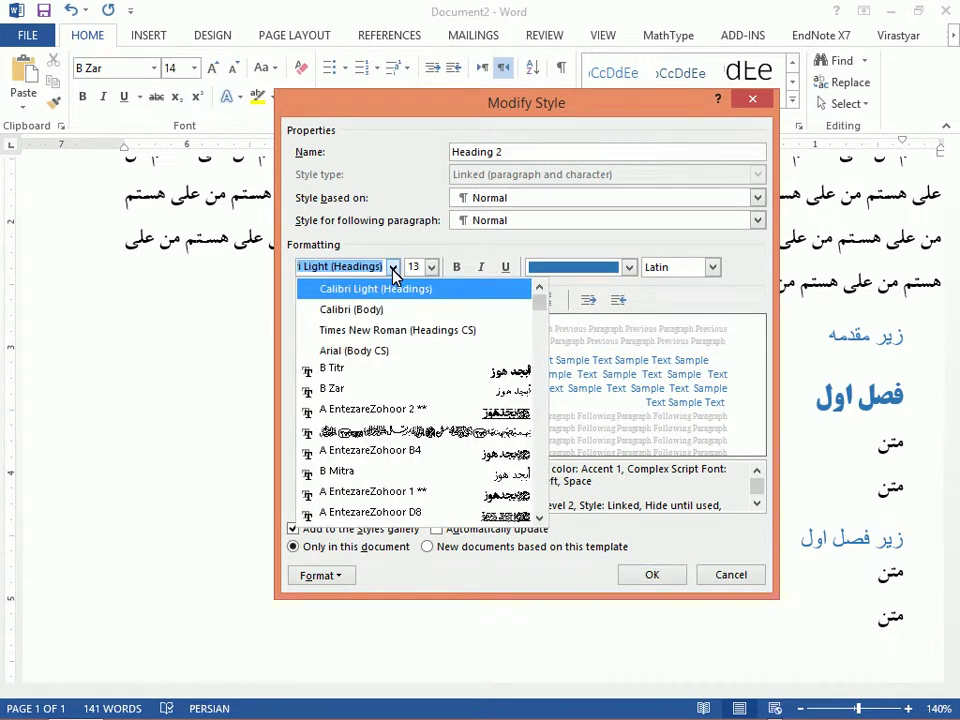
{"action": "left_click", "coordinate": [340, 372]}
{"action": "left_click", "coordinate": [550, 268]}
{"action": "left_click", "coordinate": [545, 285]}
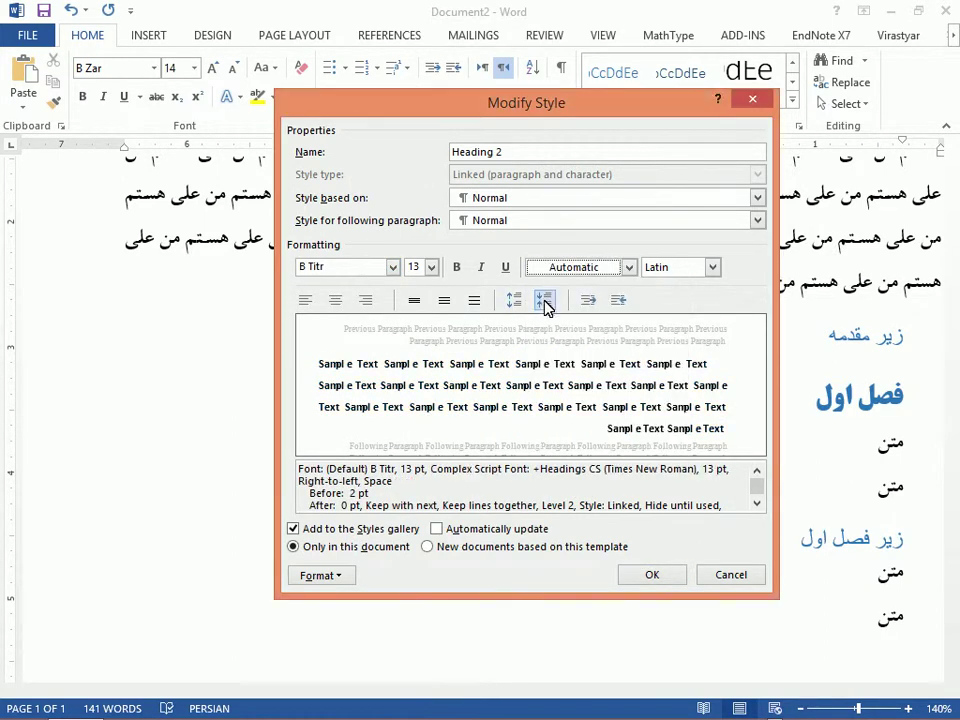
{"action": "left_click", "coordinate": [660, 572]}
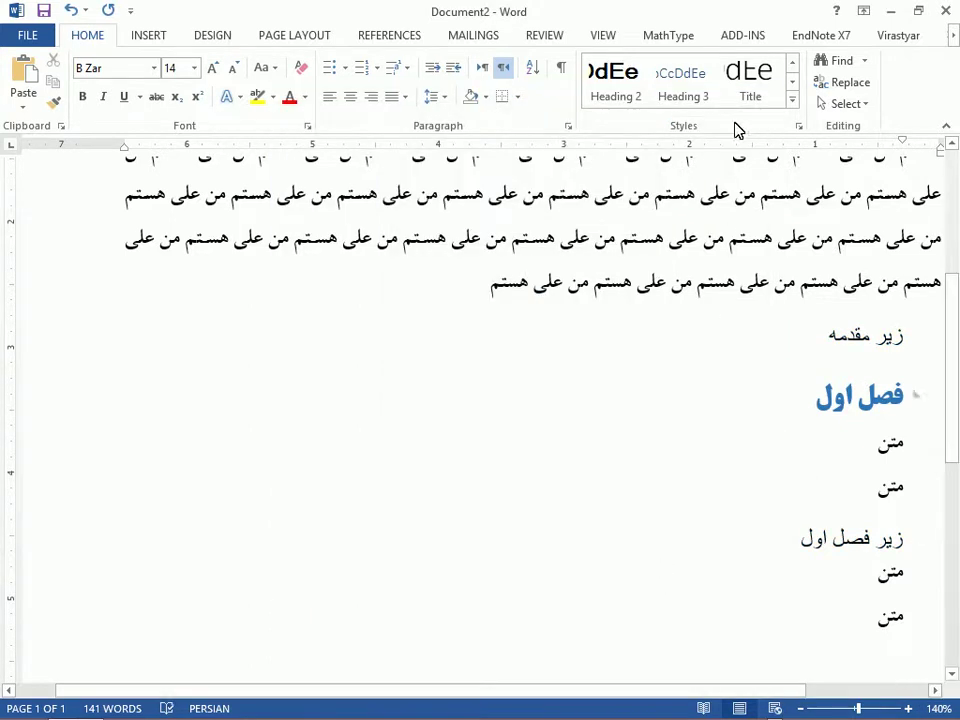
Apply Heading 2 to the current paragraph and set its complex-script font to B Titr.
{"action": "left_click", "coordinate": [612, 93]}
{"action": "right_click", "coordinate": [615, 96]}
{"action": "left_click", "coordinate": [625, 126]}
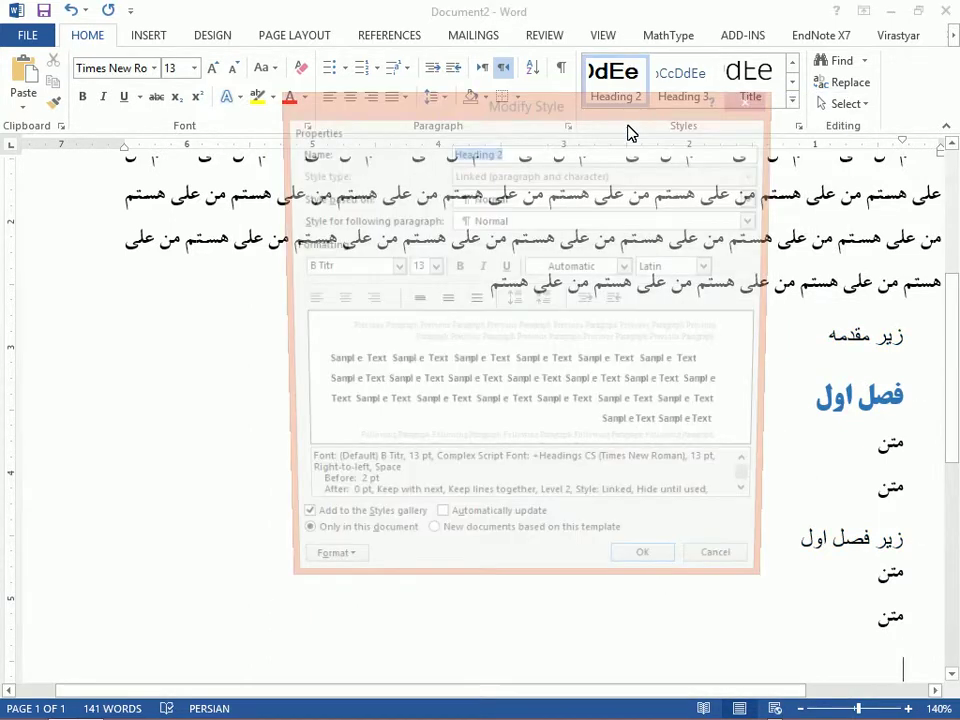
{"action": "left_click", "coordinate": [680, 267]}
{"action": "left_click", "coordinate": [662, 310]}
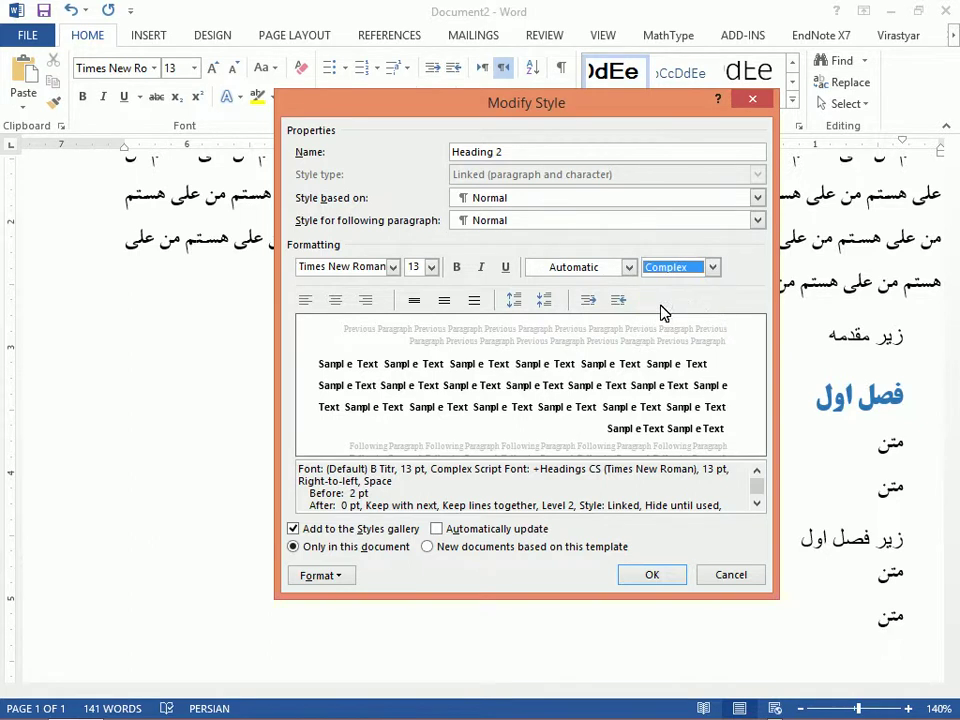
{"action": "left_click", "coordinate": [357, 268]}
{"action": "type", "text": "B Titr"}
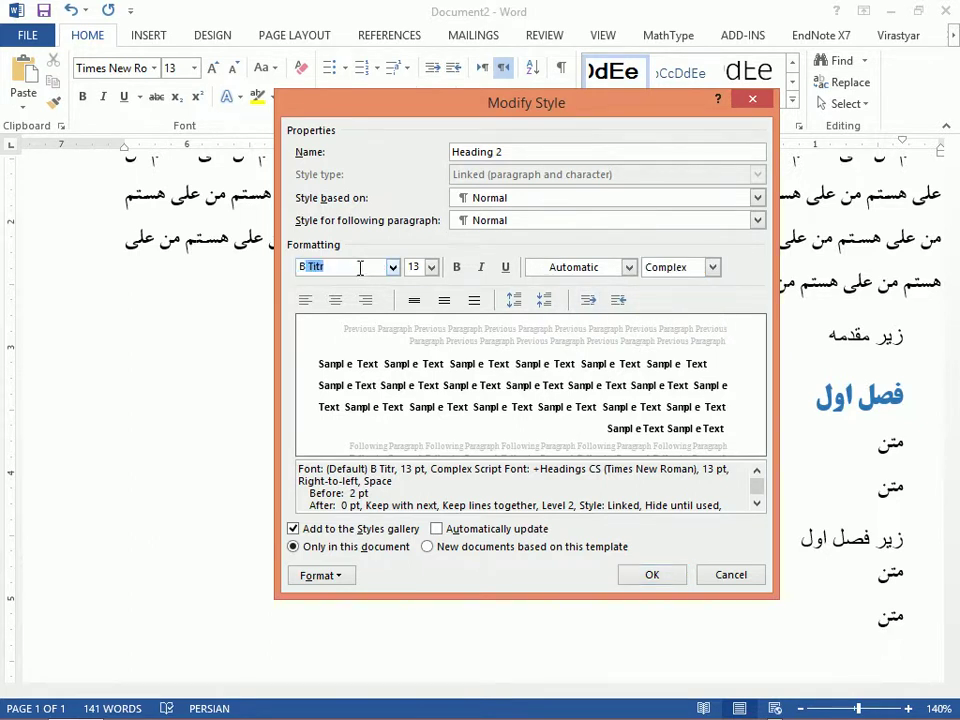
{"action": "left_click", "coordinate": [656, 270]}
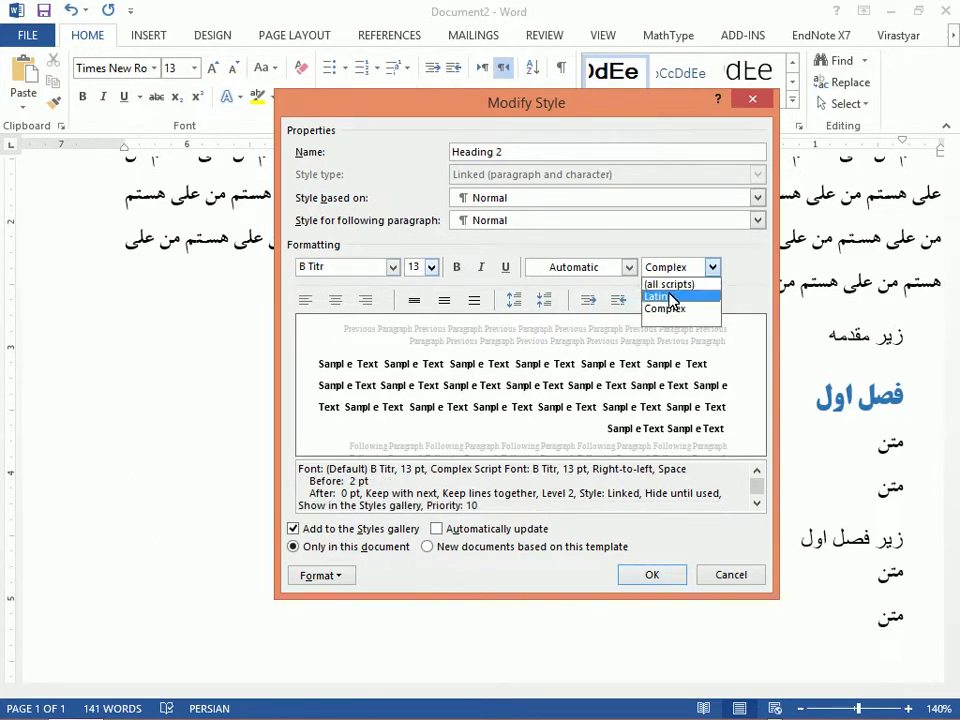
{"action": "left_click", "coordinate": [672, 298]}
{"action": "left_click", "coordinate": [369, 267]}
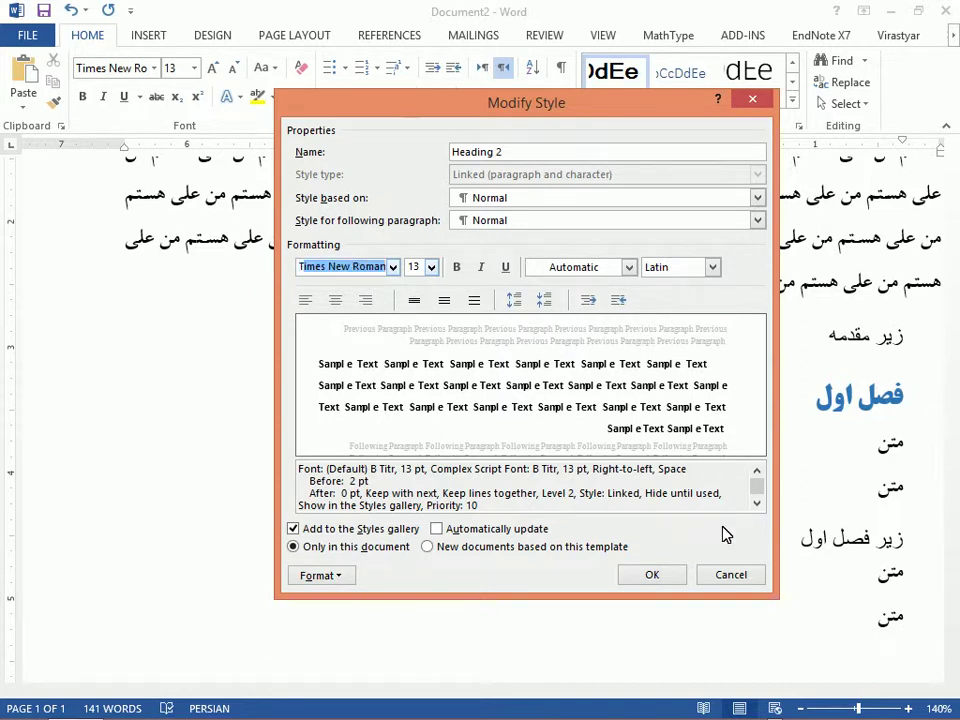
{"action": "left_click", "coordinate": [620, 574]}
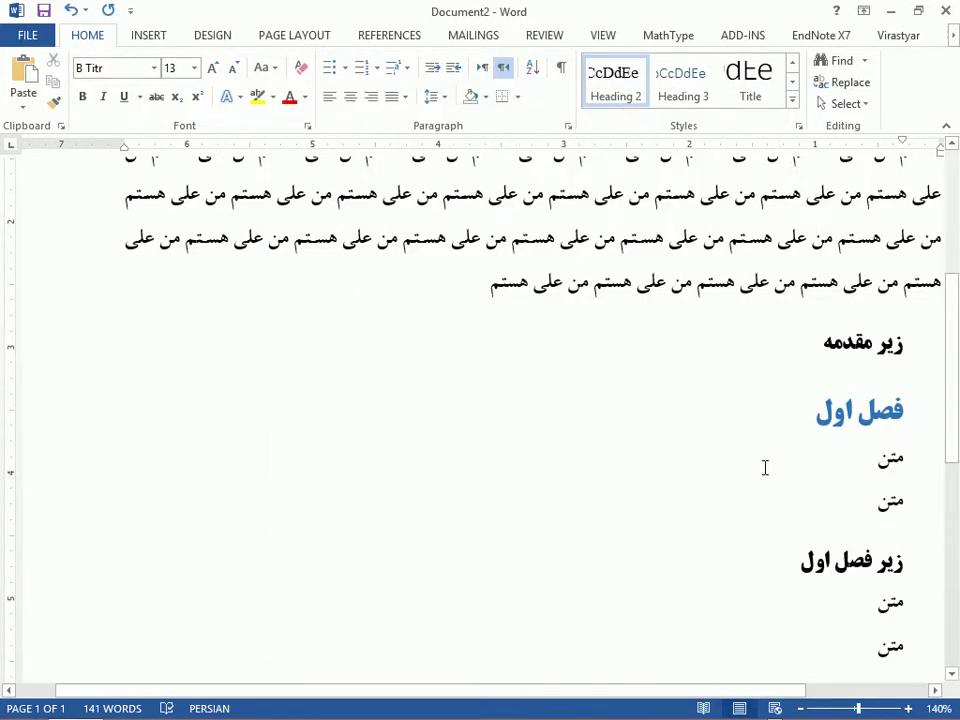
{"action": "left_click", "coordinate": [700, 402]}
{"action": "scroll", "coordinate": [700, 402], "scroll_direction": "down", "scroll_amount": 1}
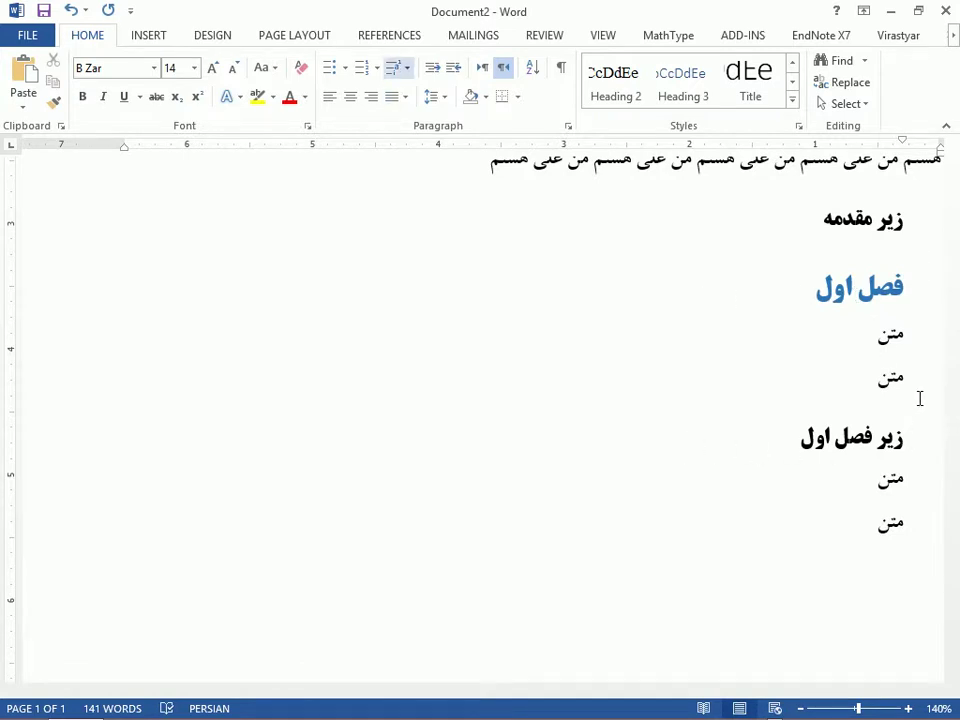
Start a new multilevel list with expanded options and left-to-right level 1 numbering.
{"action": "left_click", "coordinate": [397, 67]}
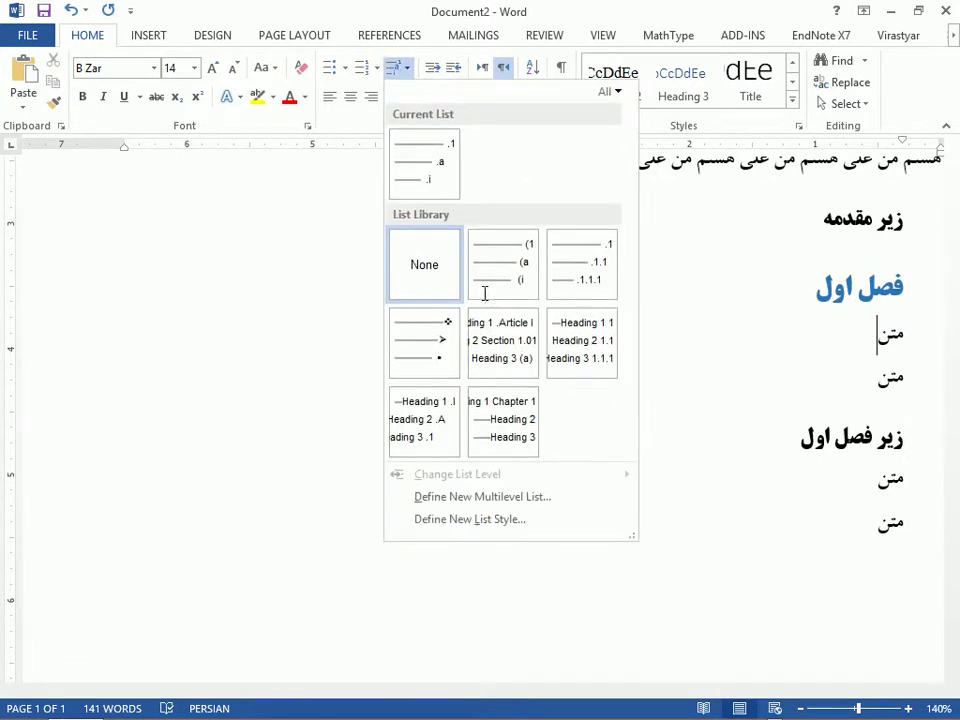
{"action": "left_click", "coordinate": [487, 497]}
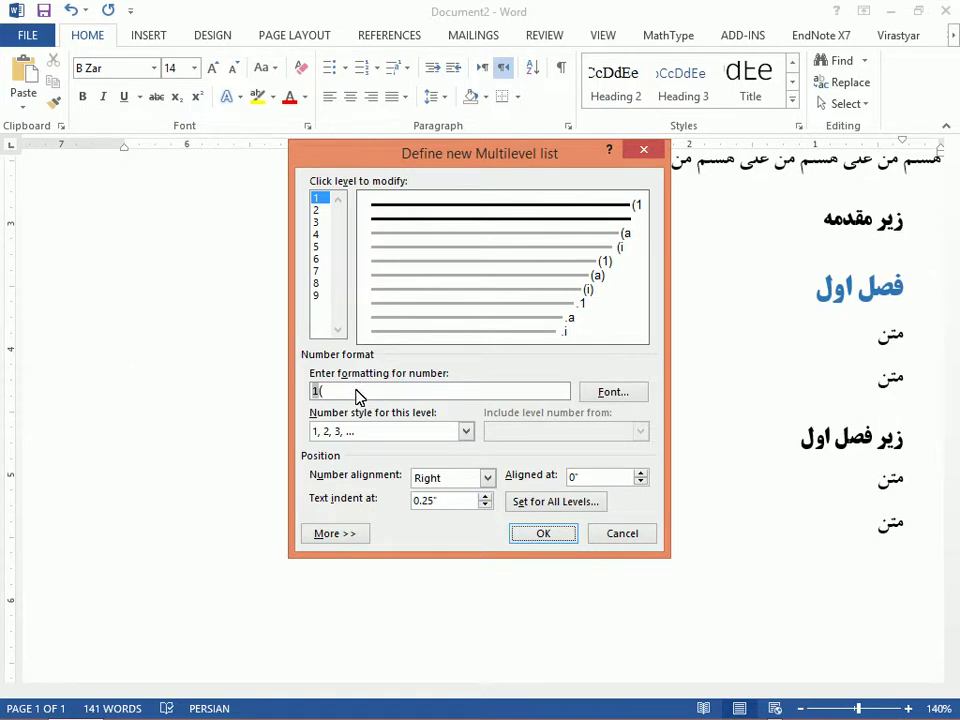
{"action": "left_click", "coordinate": [349, 533]}
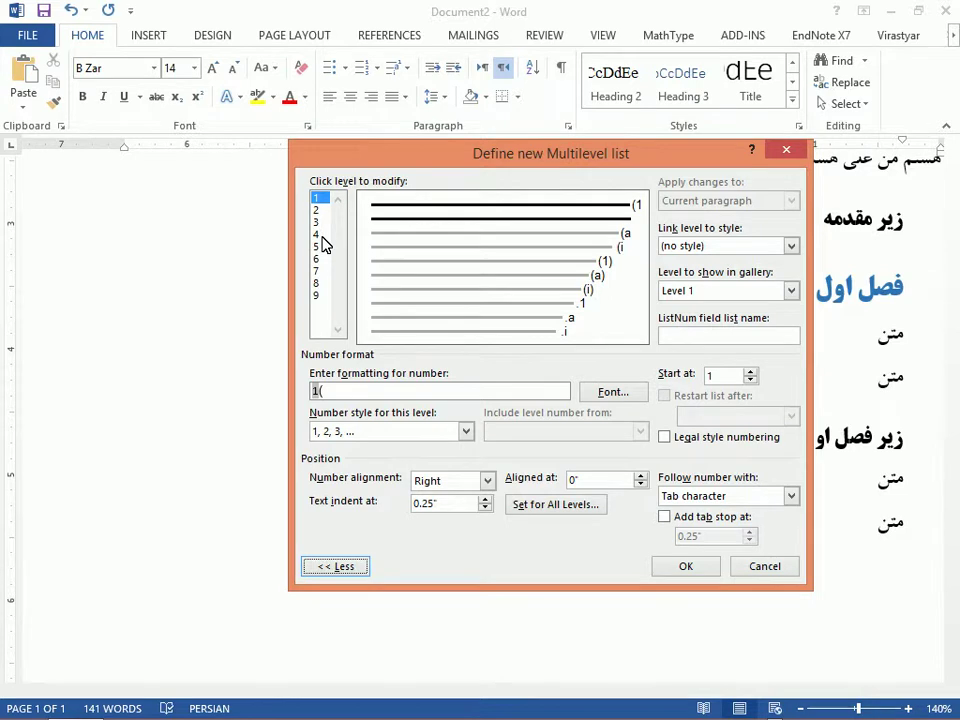
{"action": "left_click", "coordinate": [317, 198]}
{"action": "key", "text": "ctrl+shift"}
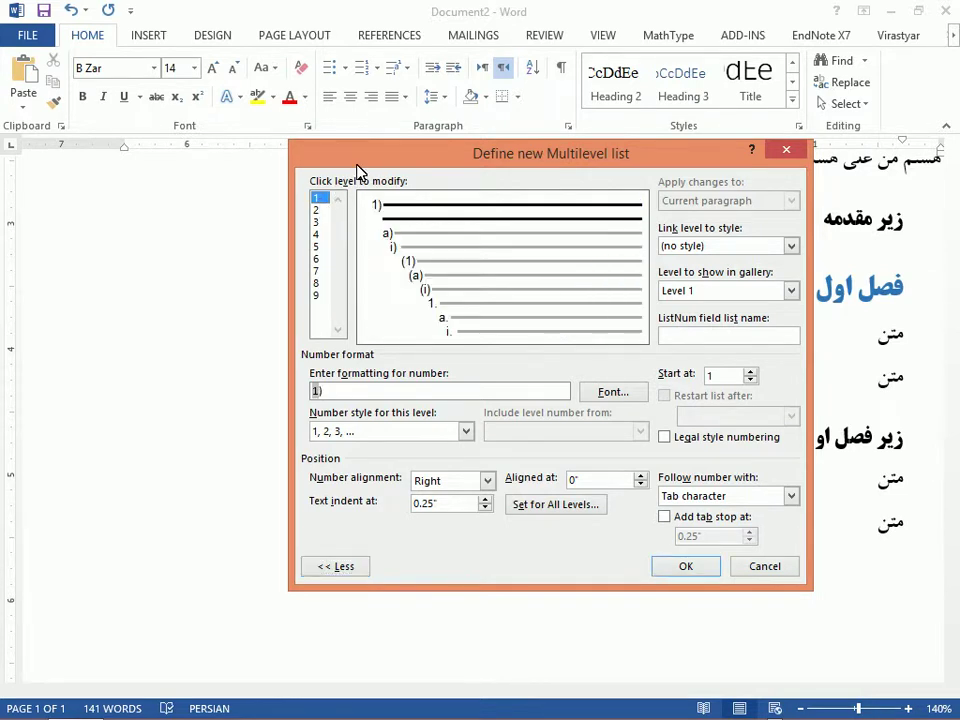
{"action": "left_click_drag", "start_coordinate": [357, 170], "coordinate": [223, 187]}
Link list levels 1, 2 and 3 to Heading 1, Heading 2 and Heading 3.
{"action": "left_click", "coordinate": [657, 264]}
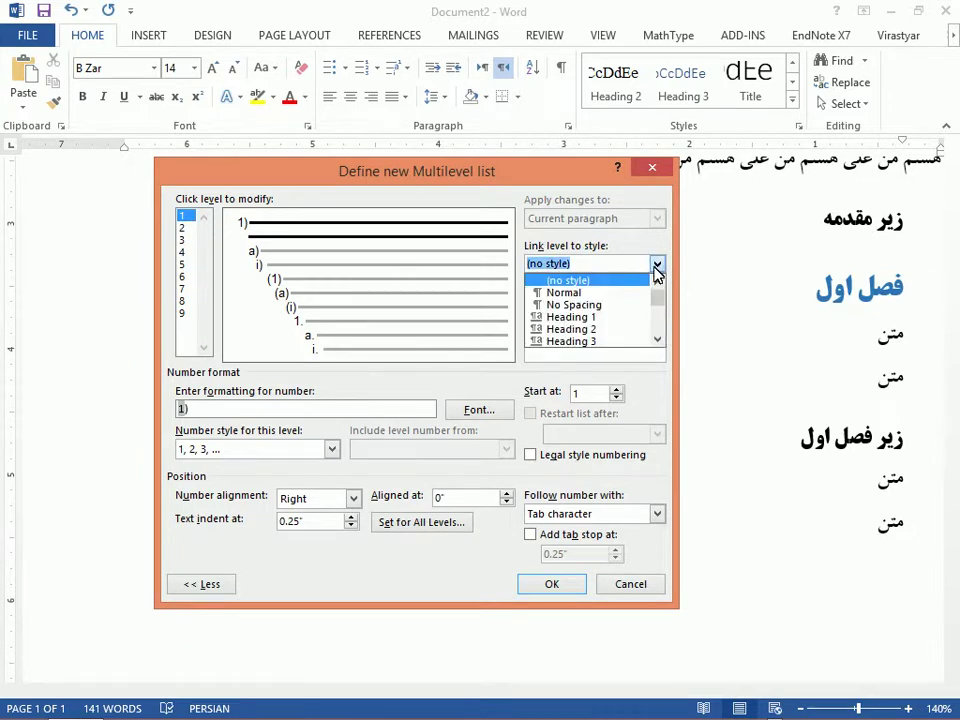
{"action": "left_click", "coordinate": [596, 317]}
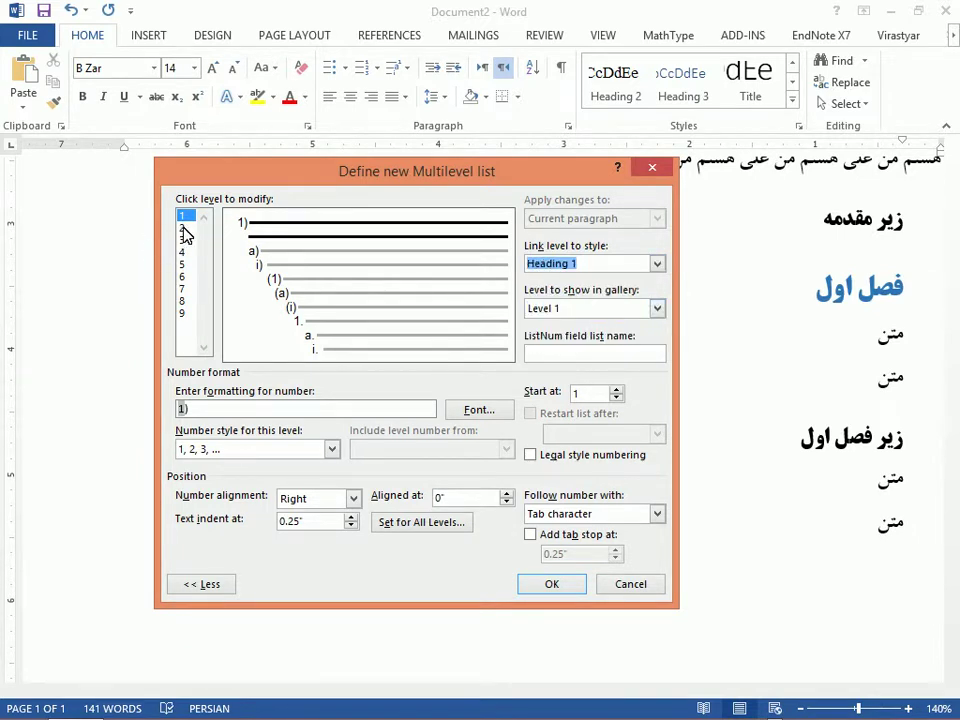
{"action": "left_click", "coordinate": [182, 228]}
{"action": "left_click", "coordinate": [657, 264]}
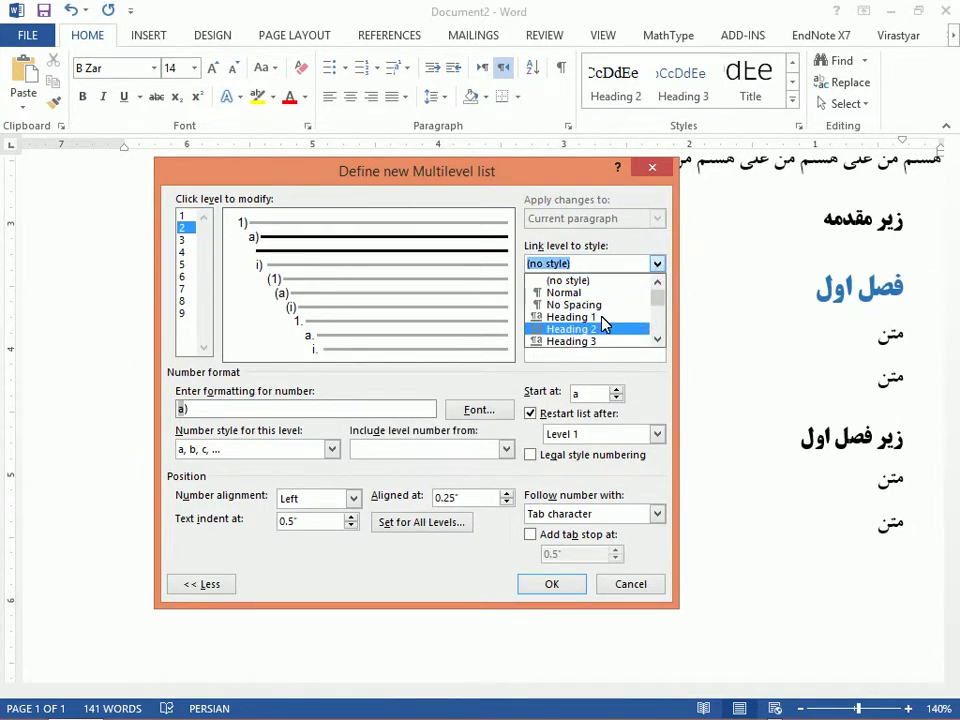
{"action": "left_click", "coordinate": [603, 326]}
{"action": "left_click", "coordinate": [182, 240]}
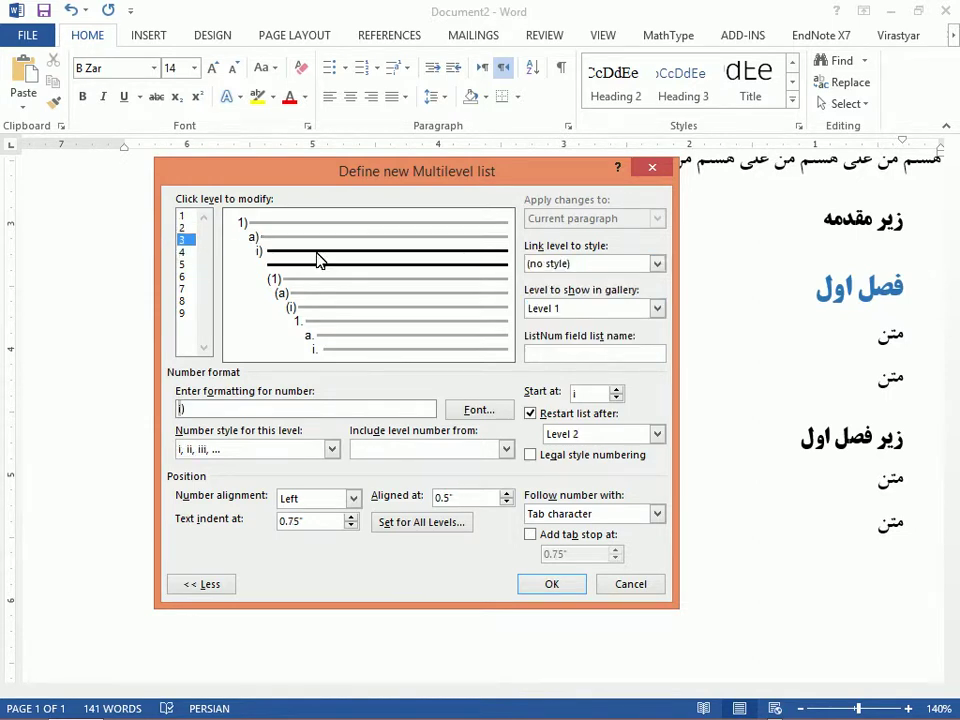
{"action": "left_click", "coordinate": [657, 264]}
{"action": "left_click", "coordinate": [575, 341]}
Link list level 4 to the Heading 4 style.
{"action": "left_click", "coordinate": [182, 252]}
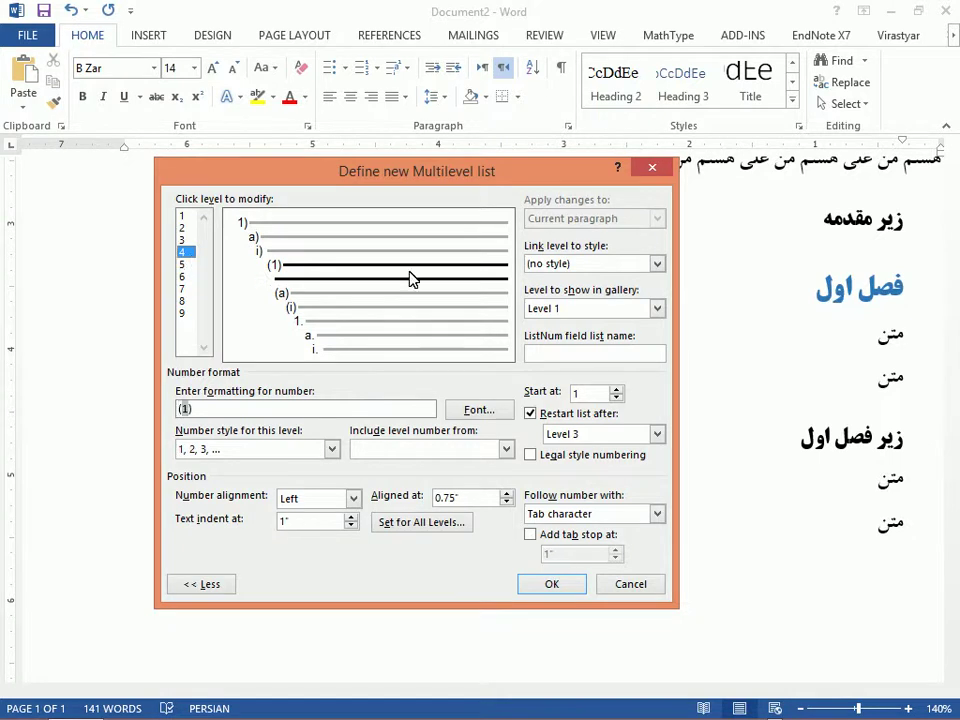
{"action": "left_click", "coordinate": [657, 264]}
{"action": "left_click", "coordinate": [658, 339]}
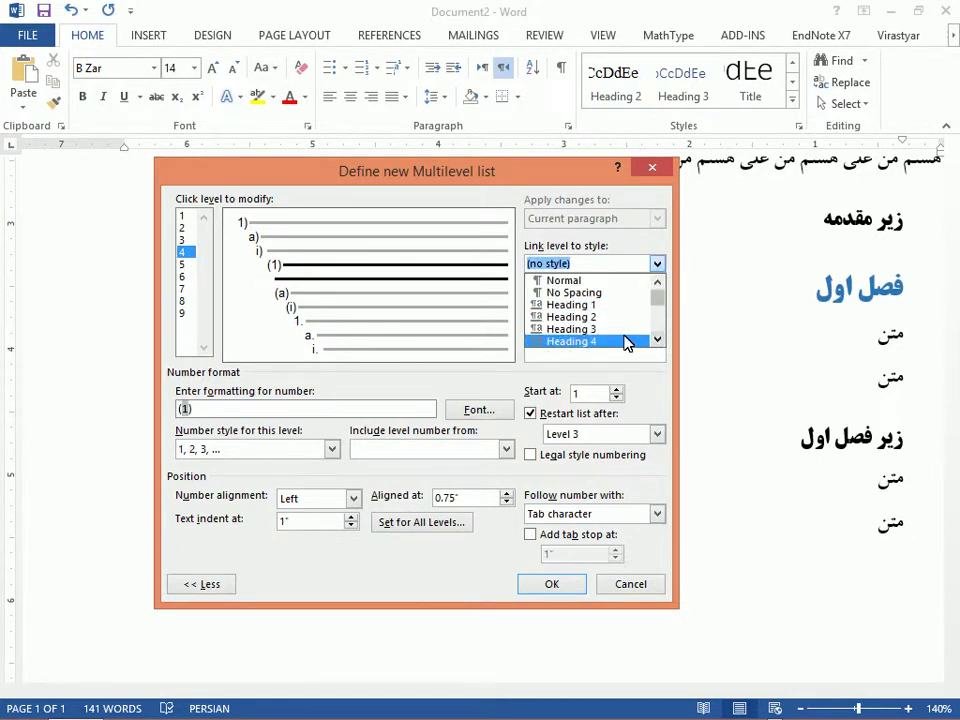
{"action": "left_click", "coordinate": [587, 341]}
{"action": "left_click", "coordinate": [182, 217]}
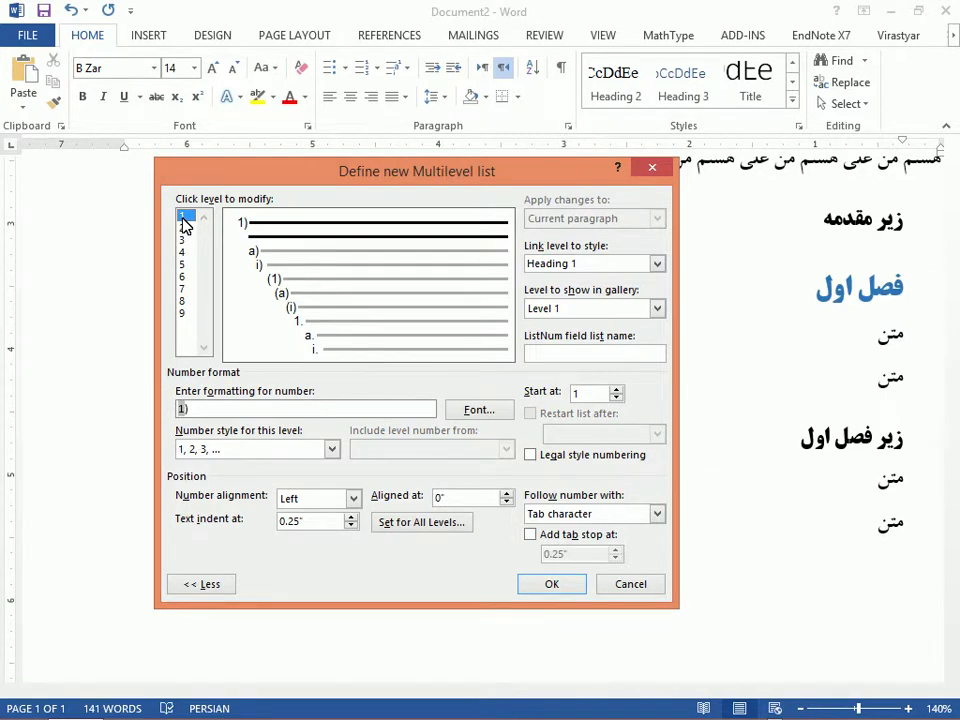
Change level 1's number format from 1) to 1-.
{"action": "left_click", "coordinate": [240, 410]}
{"action": "key", "text": "BackSpace"}
{"action": "type", "text": "-"}
Give level 2 1, 2, 3 numbering formatted 1-1-, including the level 1 number.
{"action": "left_click", "coordinate": [183, 228]}
{"action": "left_click", "coordinate": [331, 449]}
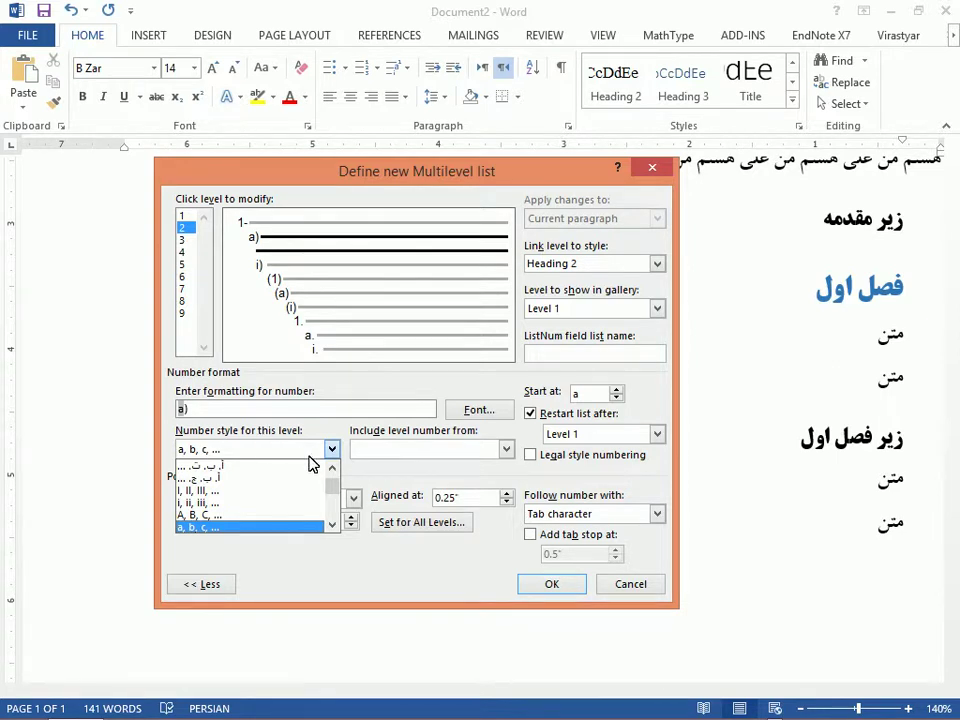
{"action": "left_click_drag", "start_coordinate": [335, 492], "coordinate": [337, 488]}
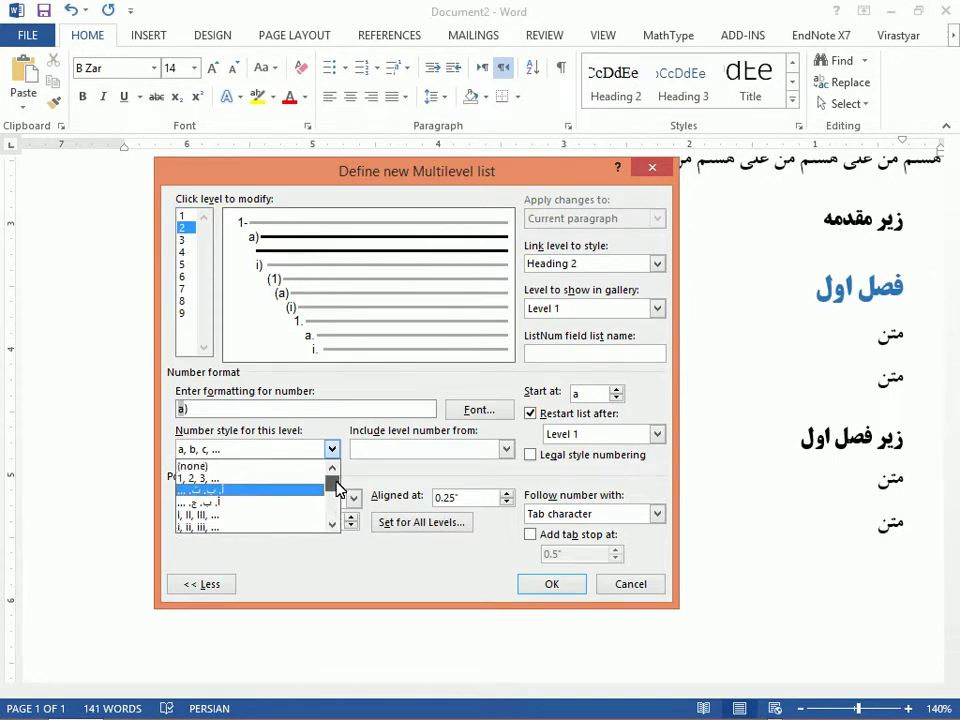
{"action": "left_click", "coordinate": [303, 479]}
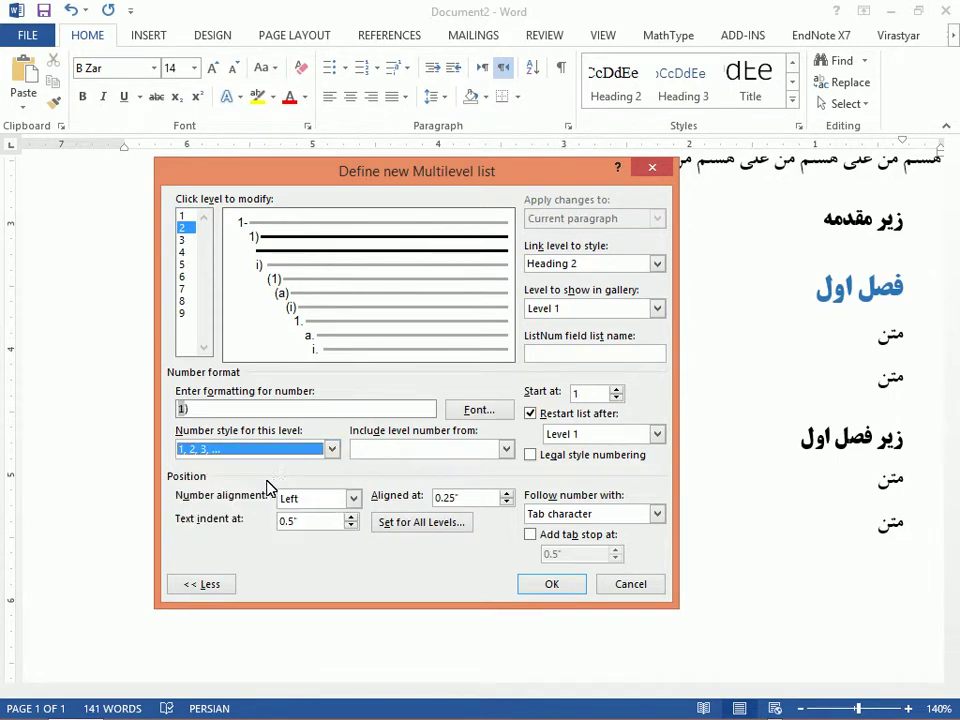
{"action": "left_click", "coordinate": [252, 410]}
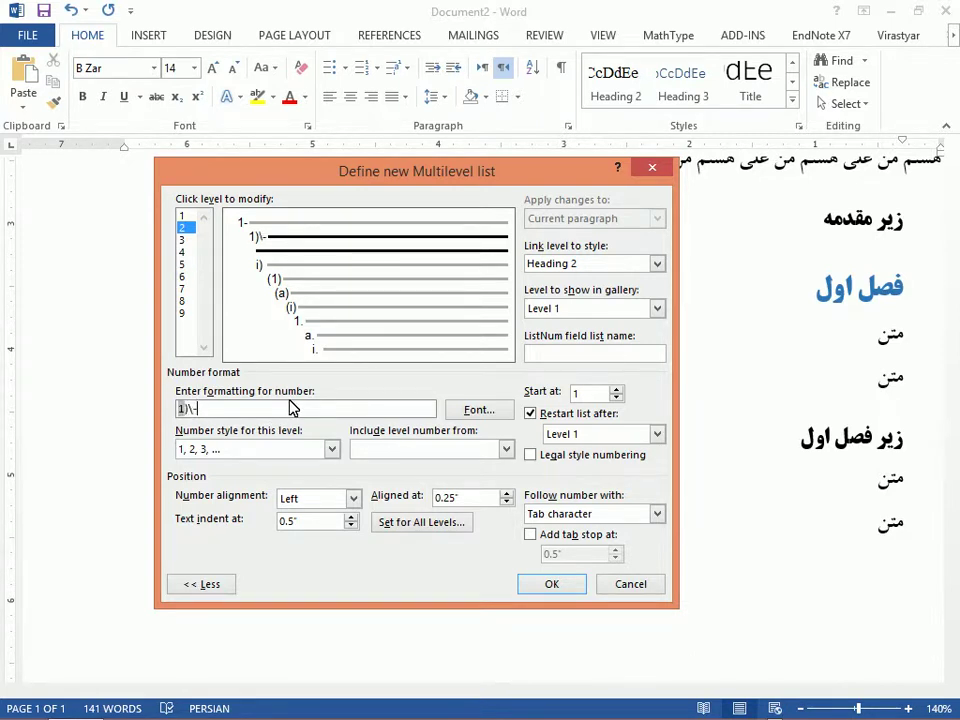
{"action": "type", "text": "-"}
{"action": "left_click", "coordinate": [506, 449]}
{"action": "left_click", "coordinate": [474, 466]}
Give level 3 1, 2, 3 numbering formatted 1-1-1-, including the level 1 and level 2 numbers.
{"action": "left_click", "coordinate": [184, 240]}
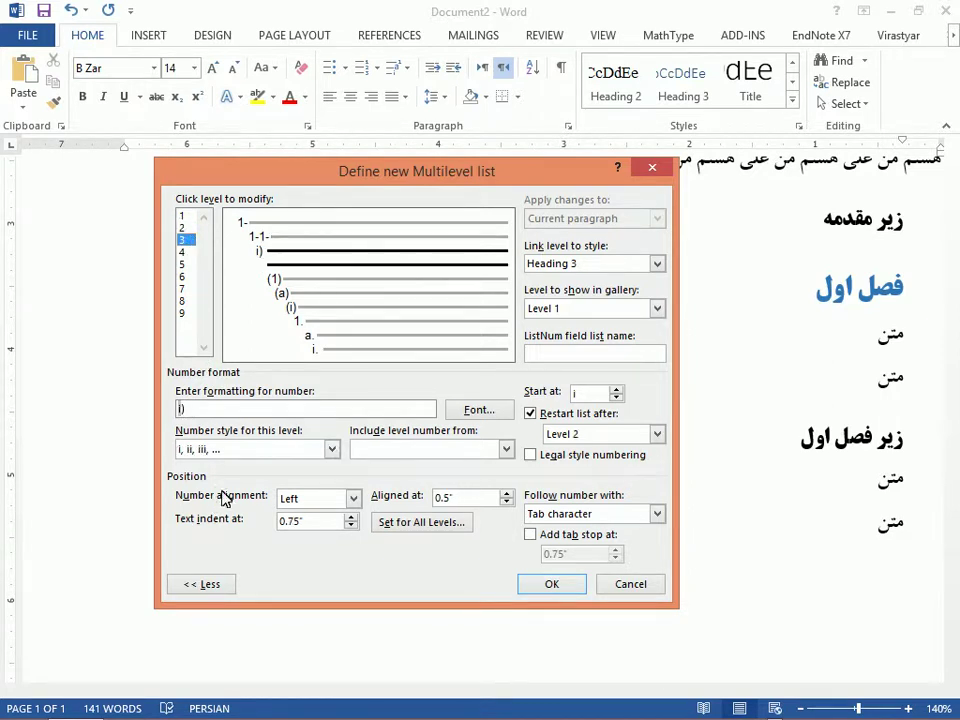
{"action": "left_click", "coordinate": [220, 450]}
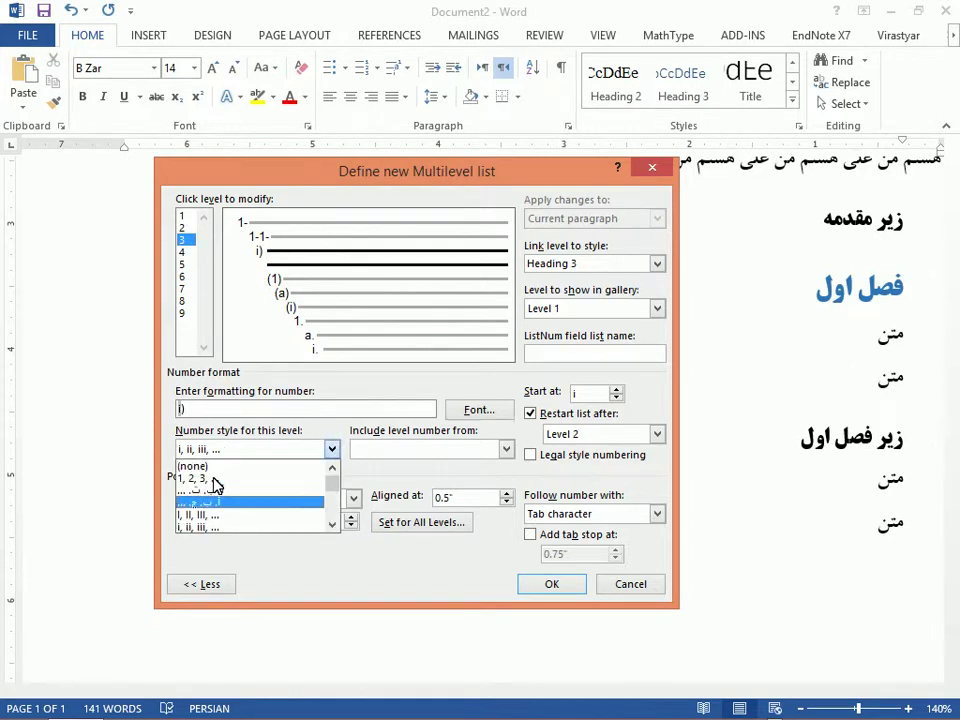
{"action": "left_click", "coordinate": [165, 476]}
{"action": "left_click", "coordinate": [211, 413]}
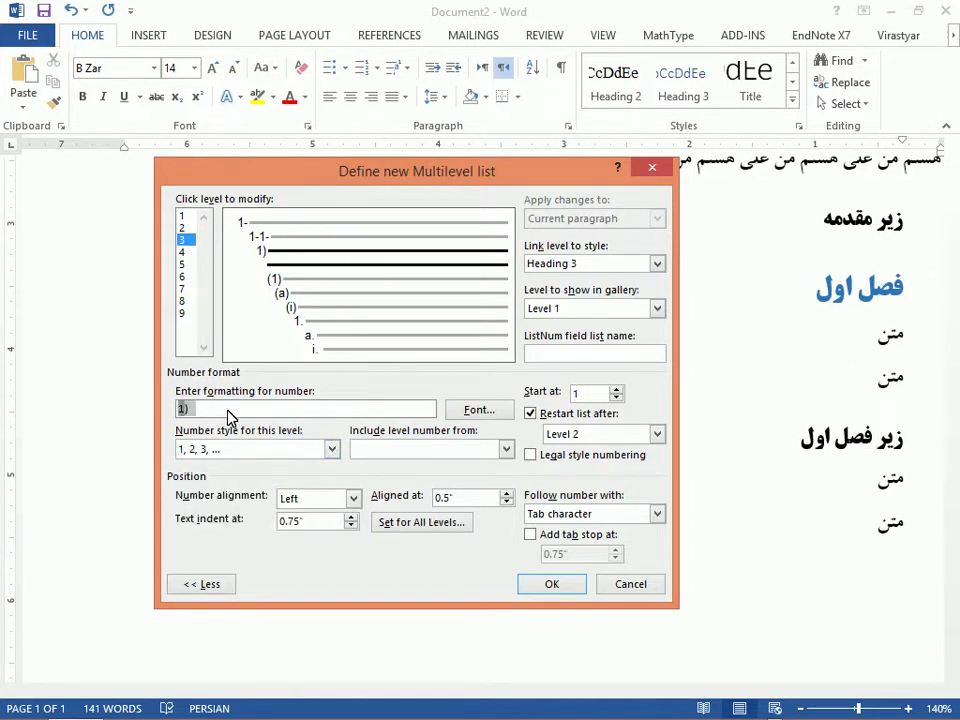
{"action": "type", "text": "\\"}
{"action": "key", "text": "BackSpace"}
{"action": "key", "text": "BackSpace"}
{"action": "type", "text": "-"}
{"action": "left_click", "coordinate": [506, 449]}
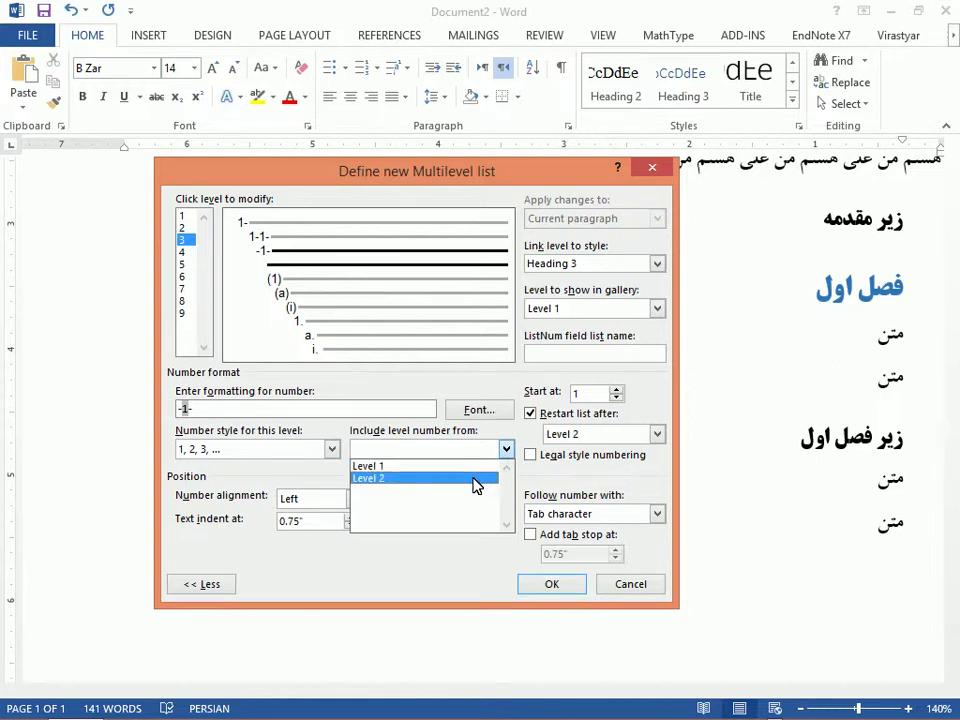
{"action": "left_click", "coordinate": [476, 480]}
{"action": "type", "text": "-"}
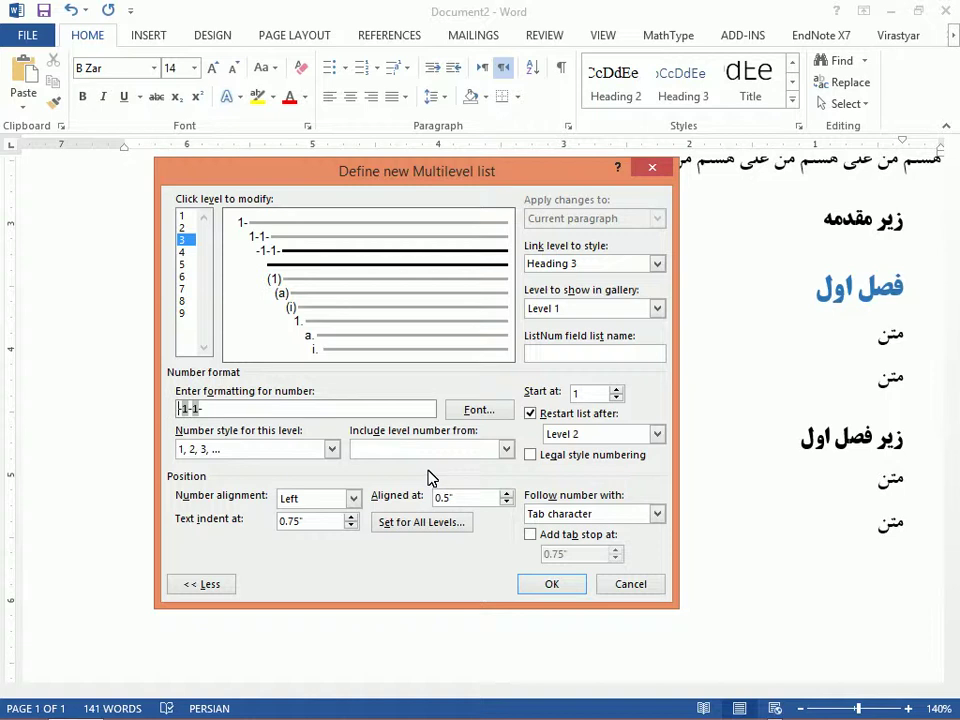
{"action": "left_click", "coordinate": [433, 450]}
{"action": "left_click", "coordinate": [430, 463]}
Keep 1, 2, 3 numbering for level 4 with Nothing after the number, then confirm the list.
{"action": "left_click", "coordinate": [183, 252]}
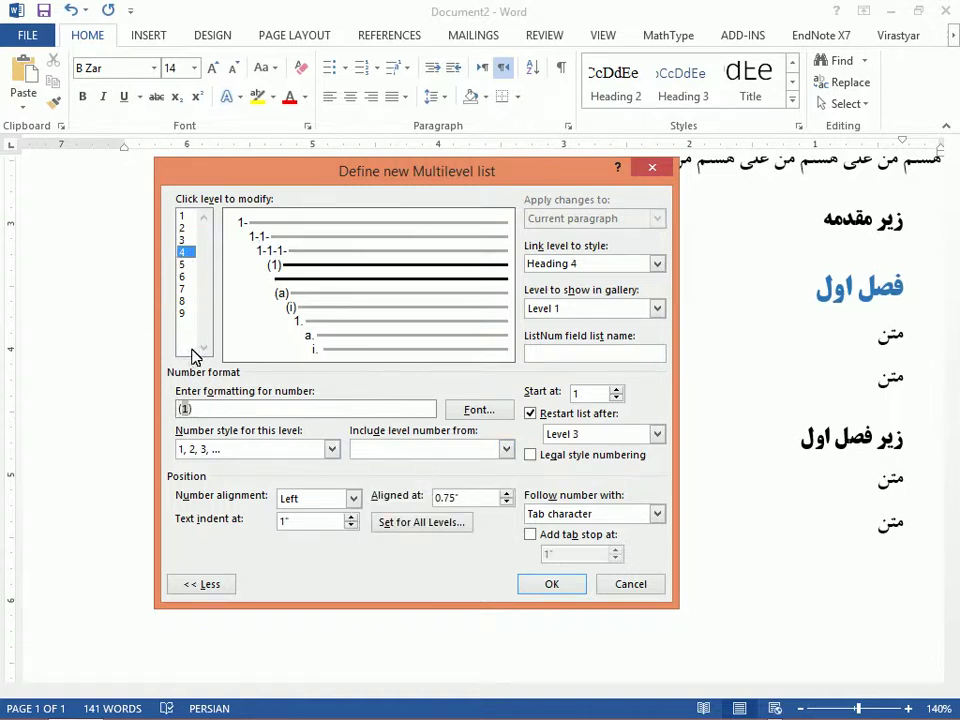
{"action": "left_click", "coordinate": [208, 449]}
{"action": "left_click", "coordinate": [210, 476]}
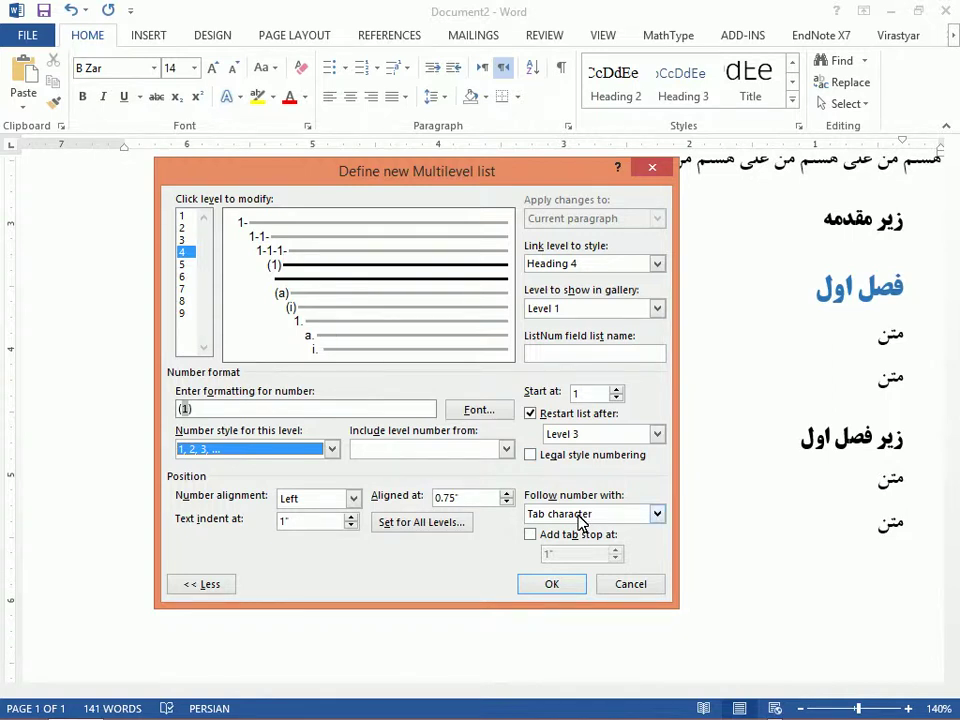
{"action": "left_click", "coordinate": [581, 516]}
{"action": "left_click", "coordinate": [567, 555]}
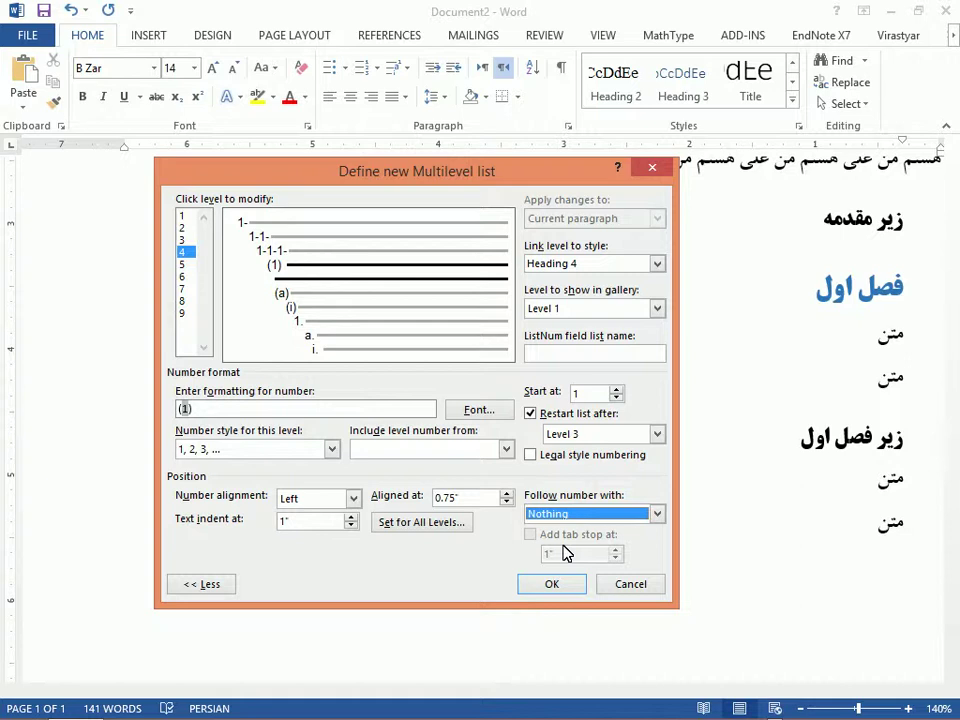
{"action": "left_click", "coordinate": [184, 228]}
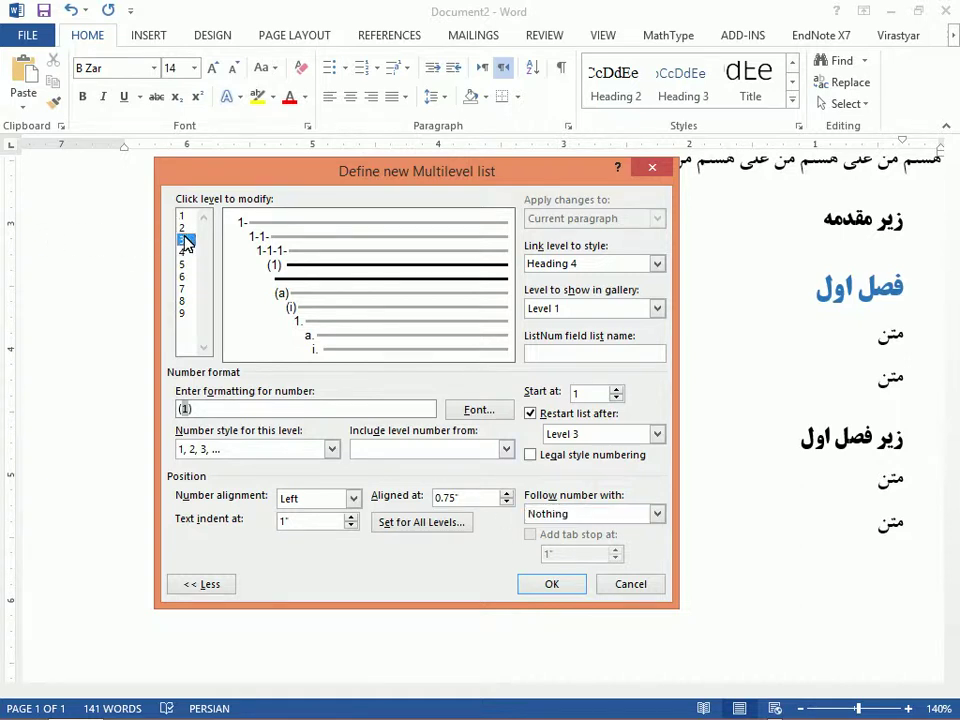
{"action": "left_click", "coordinate": [187, 216]}
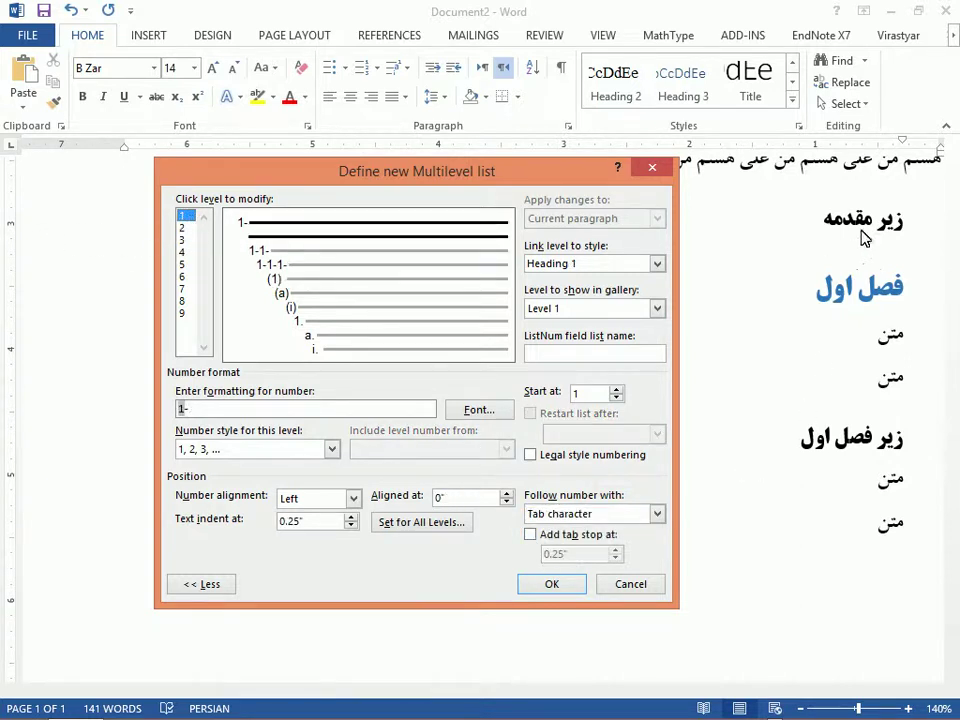
{"action": "left_click", "coordinate": [560, 585]}
Scroll through the document to check headings numbered ۲- and ۲-۲- in Persian digits.
{"action": "scroll", "coordinate": [612, 497], "scroll_direction": "up", "scroll_amount": 1}
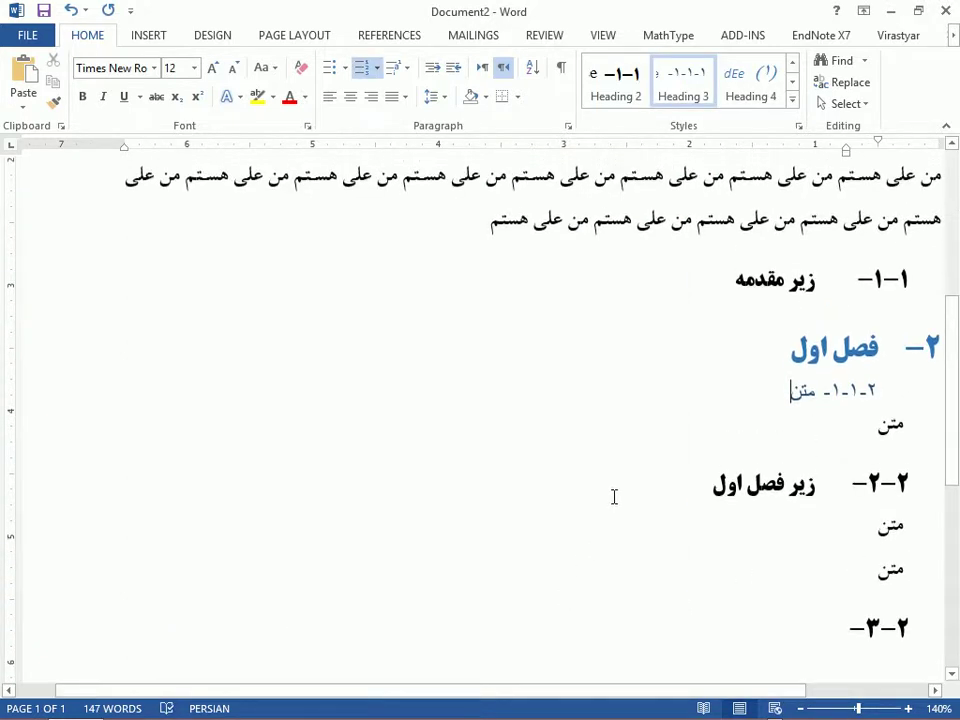
{"action": "scroll", "coordinate": [614, 497], "scroll_direction": "up", "scroll_amount": 1}
{"action": "scroll", "coordinate": [848, 318], "scroll_direction": "up", "scroll_amount": 1}
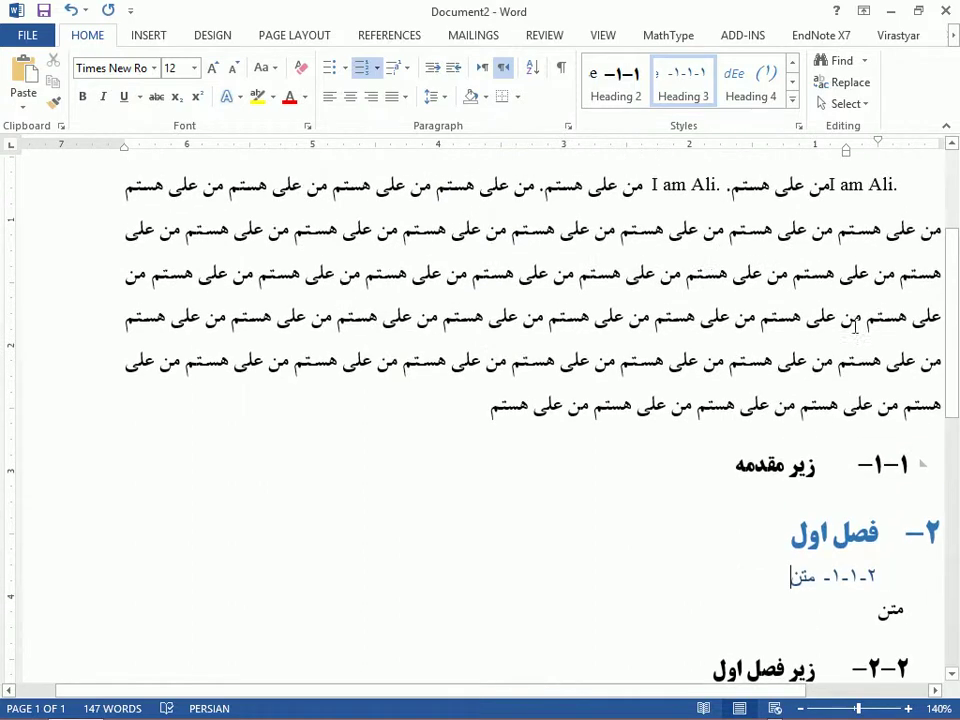
{"action": "scroll", "coordinate": [835, 255], "scroll_direction": "up", "scroll_amount": 1}
{"action": "scroll", "coordinate": [880, 300], "scroll_direction": "down", "scroll_amount": 1}
{"action": "scroll", "coordinate": [898, 418], "scroll_direction": "down", "scroll_amount": 1}
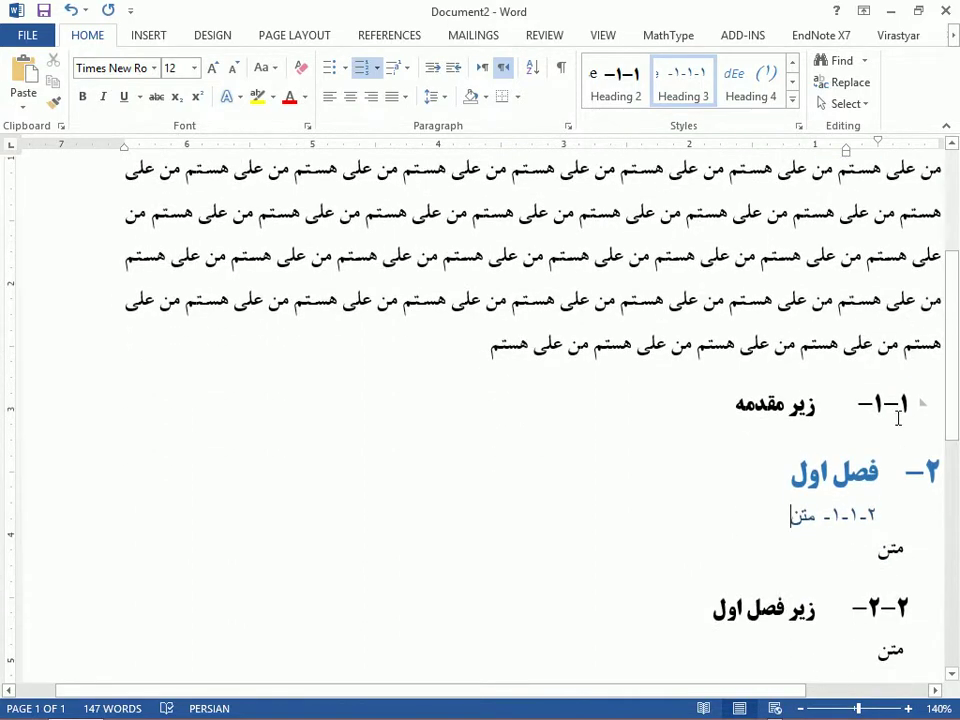
{"action": "scroll", "coordinate": [911, 456], "scroll_direction": "down", "scroll_amount": 2}
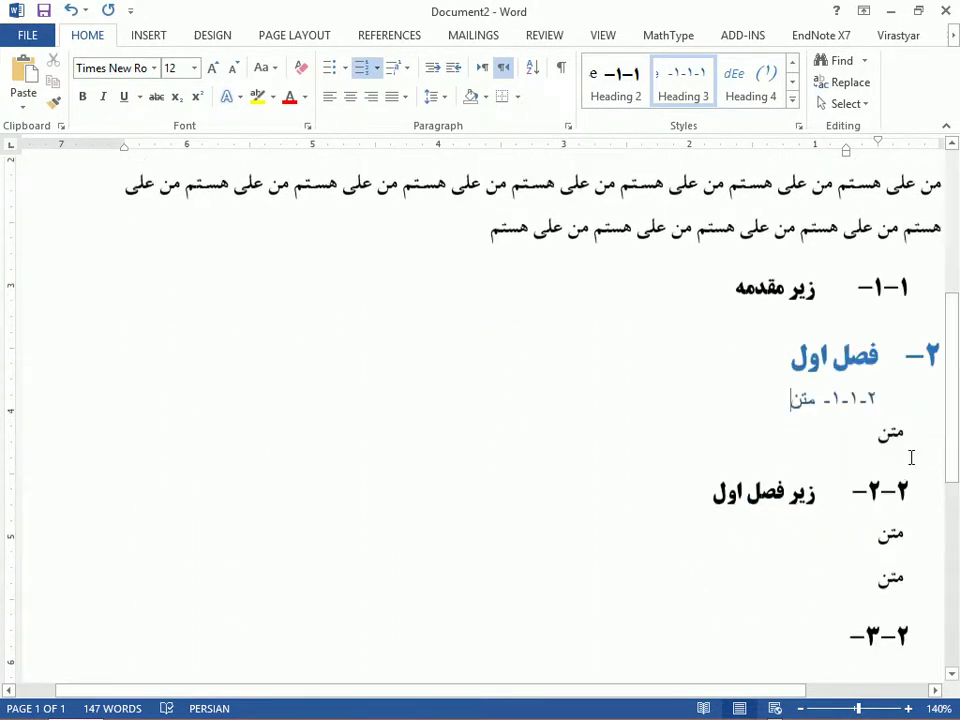
{"action": "scroll", "coordinate": [905, 300], "scroll_direction": "down", "scroll_amount": 1}
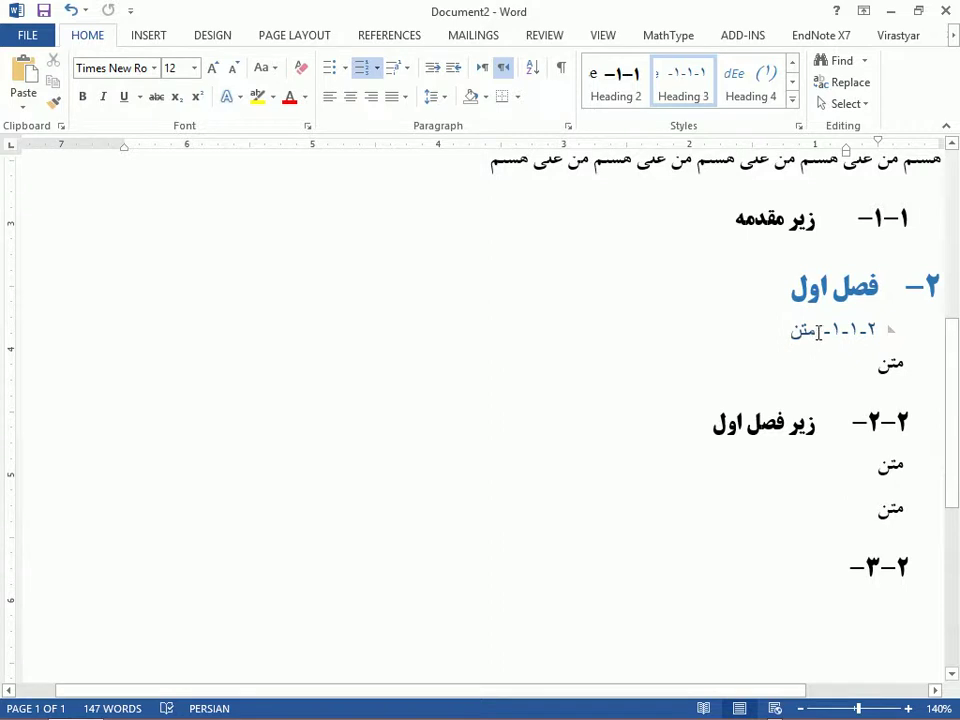
Set Heading 3 to Times New Roman with Automatic colour and B Titr for complex script.
{"action": "left_click", "coordinate": [886, 364]}
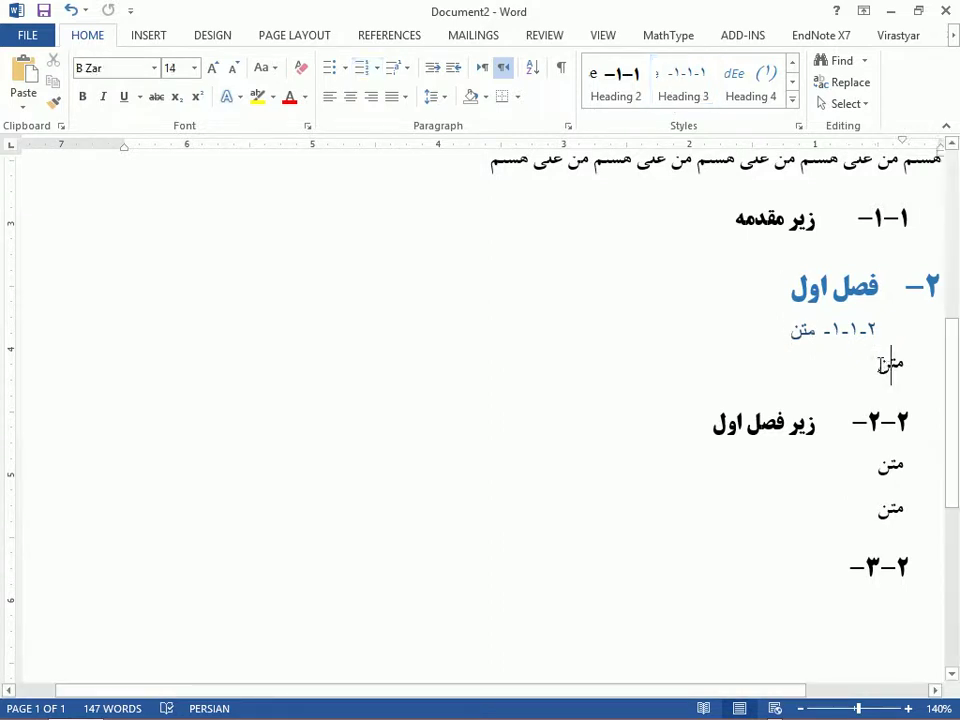
{"action": "left_click", "coordinate": [850, 329]}
{"action": "right_click", "coordinate": [672, 85]}
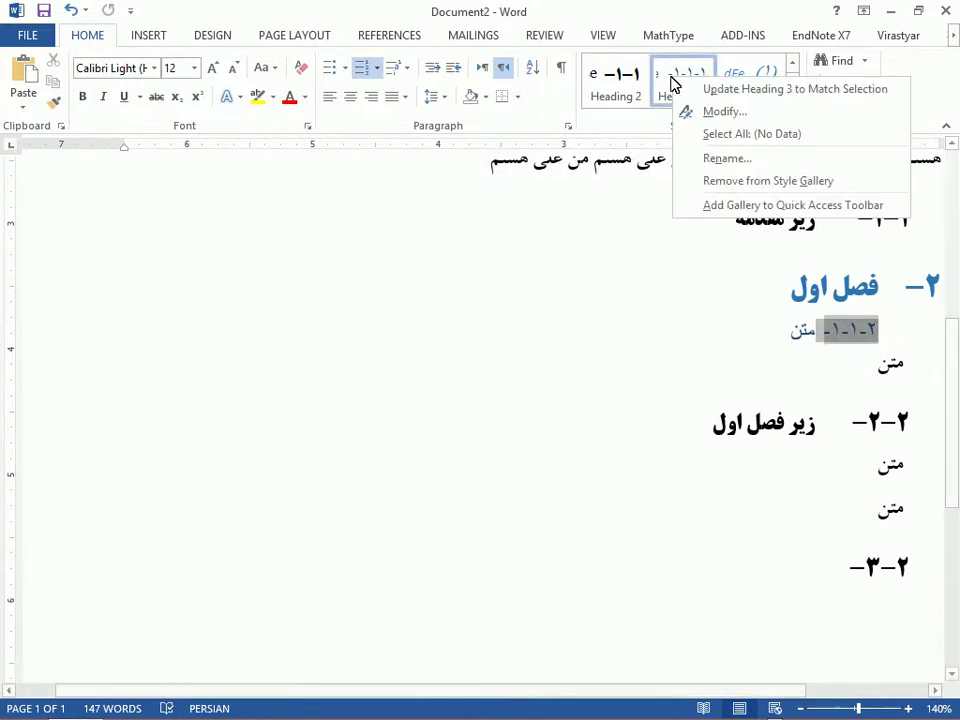
{"action": "left_click", "coordinate": [703, 113]}
{"action": "left_click", "coordinate": [364, 266]}
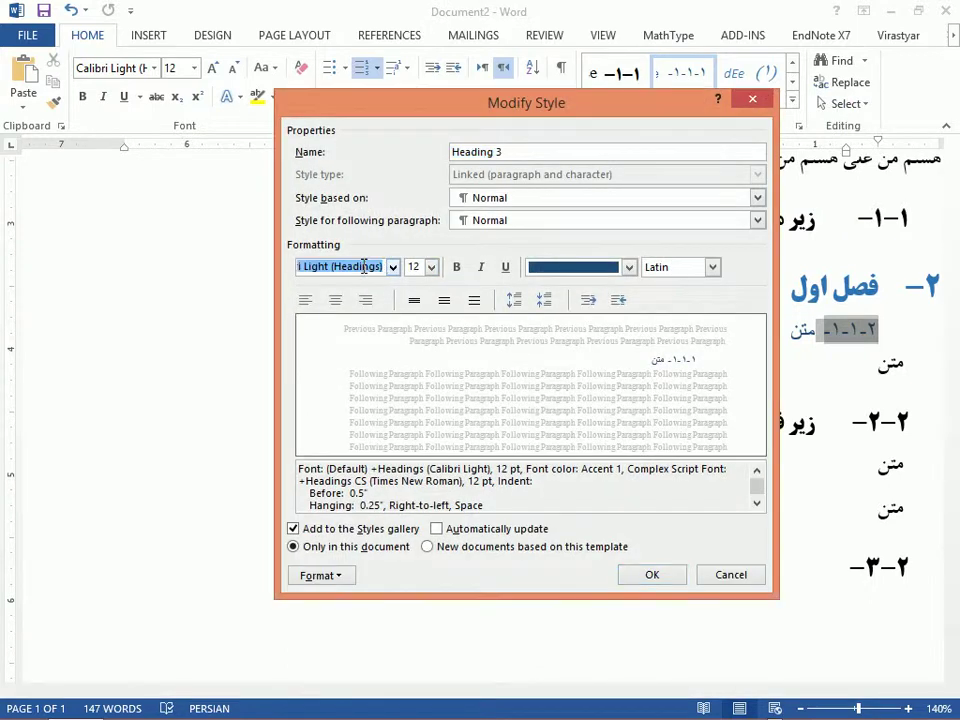
{"action": "type", "text": "Times New Roman"}
{"action": "left_click", "coordinate": [600, 267]}
{"action": "left_click", "coordinate": [585, 287]}
{"action": "left_click", "coordinate": [650, 267]}
{"action": "left_click", "coordinate": [669, 309]}
{"action": "left_click", "coordinate": [343, 276]}
{"action": "type", "text": "B Titr"}
{"action": "left_click", "coordinate": [660, 573]}
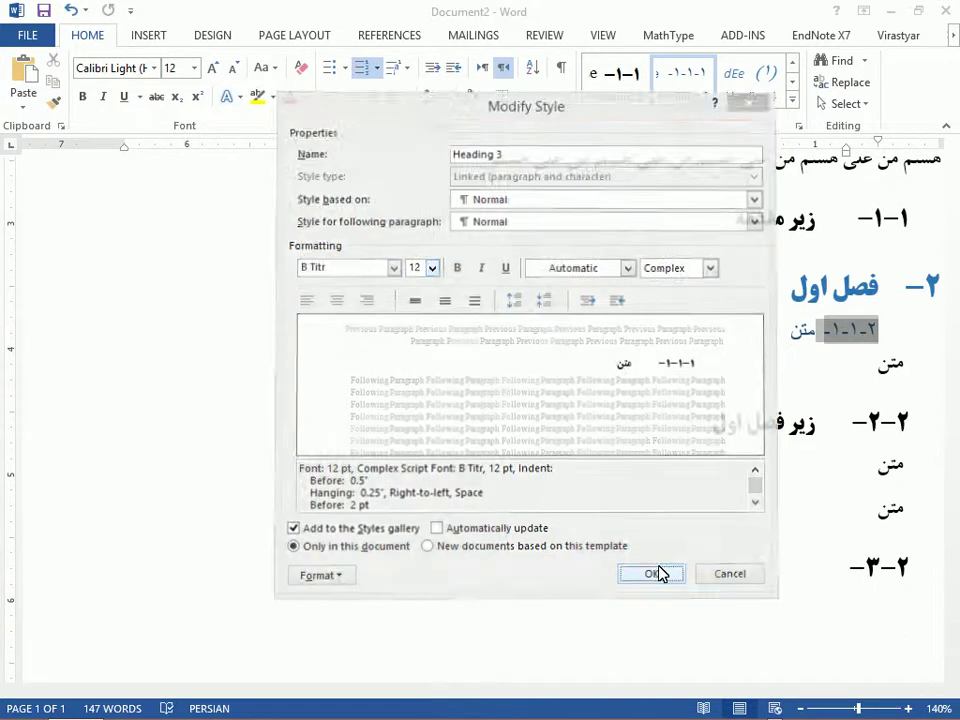
Check the ۲-۱-۱- numbering on the متن heading and review the other headings.
{"action": "left_click", "coordinate": [767, 340]}
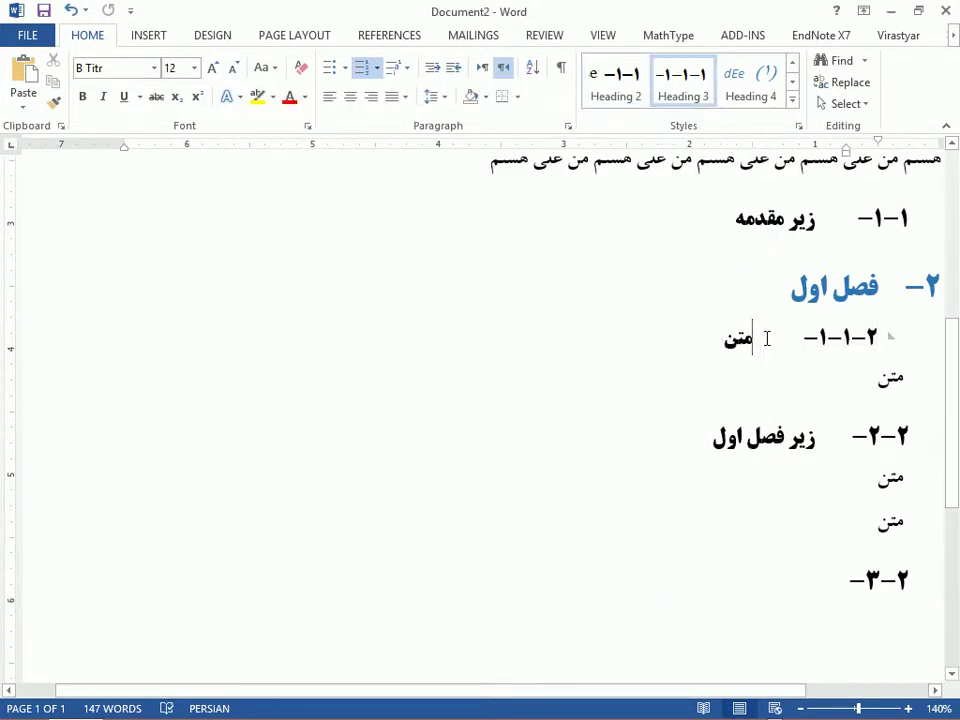
{"action": "key", "text": "BackSpace"}
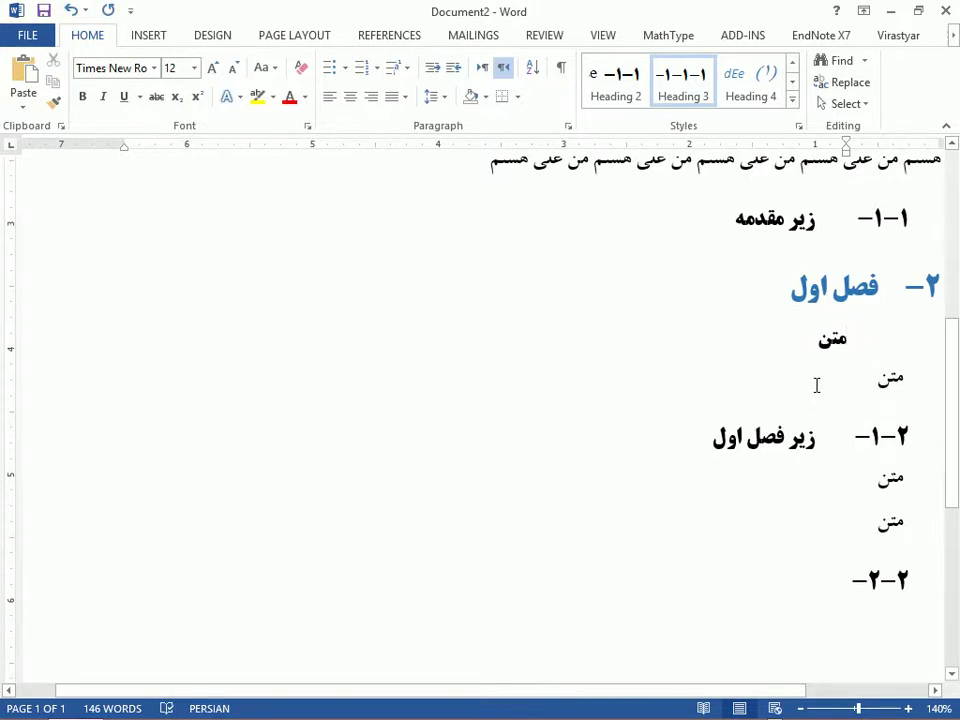
{"action": "key", "text": "ctrl+z"}
{"action": "left_click", "coordinate": [788, 440]}
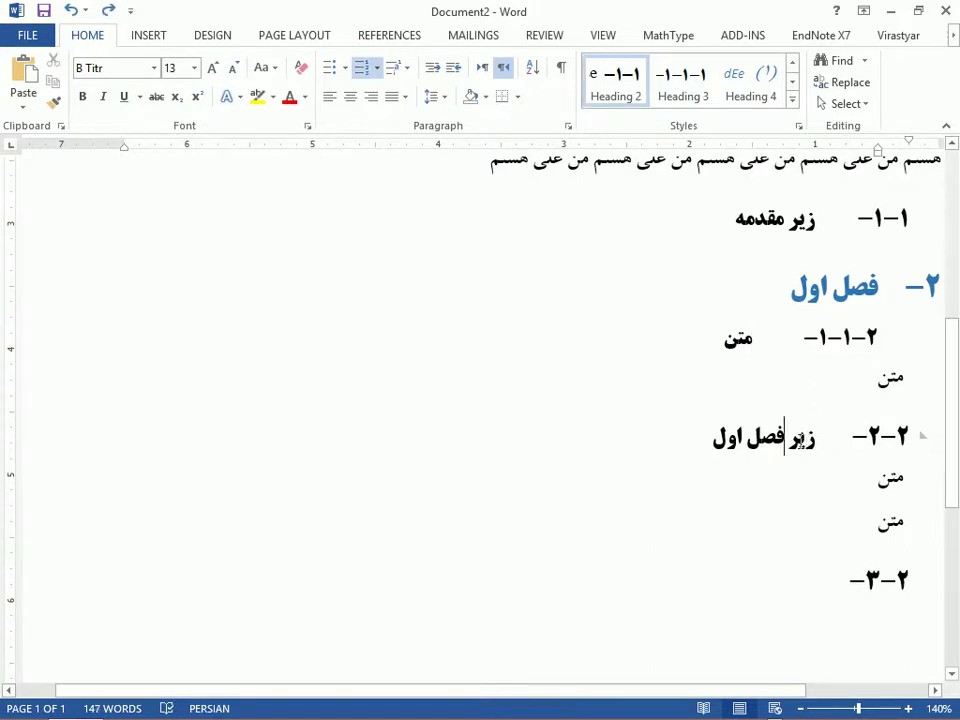
{"action": "left_click", "coordinate": [849, 581]}
{"action": "scroll", "coordinate": [750, 471], "scroll_direction": "up", "scroll_amount": 1}
{"action": "scroll", "coordinate": [750, 473], "scroll_direction": "up", "scroll_amount": 1}
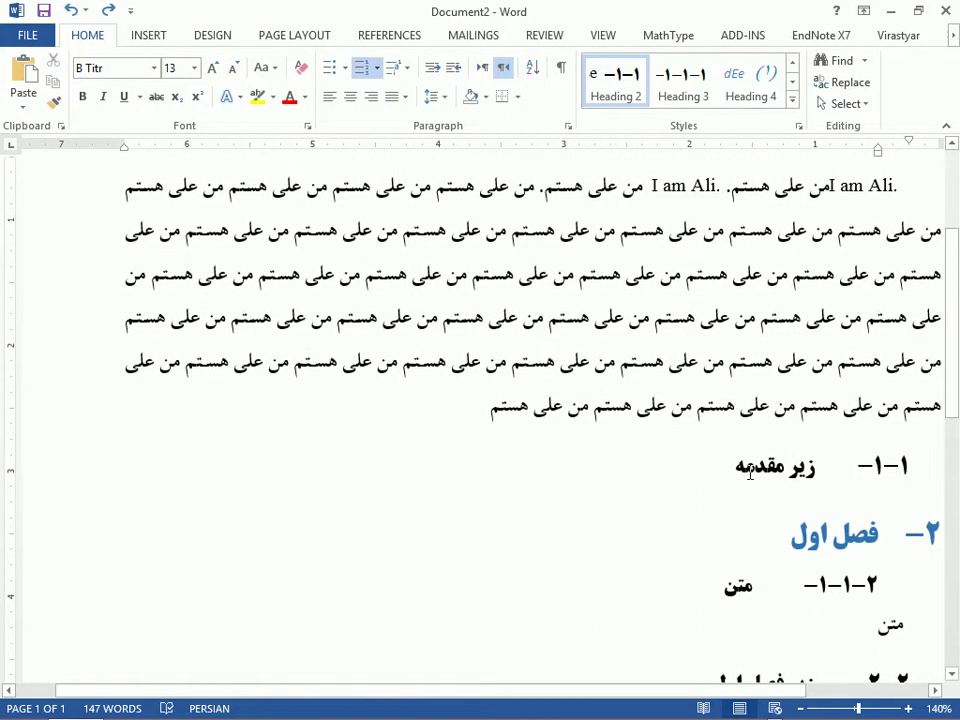